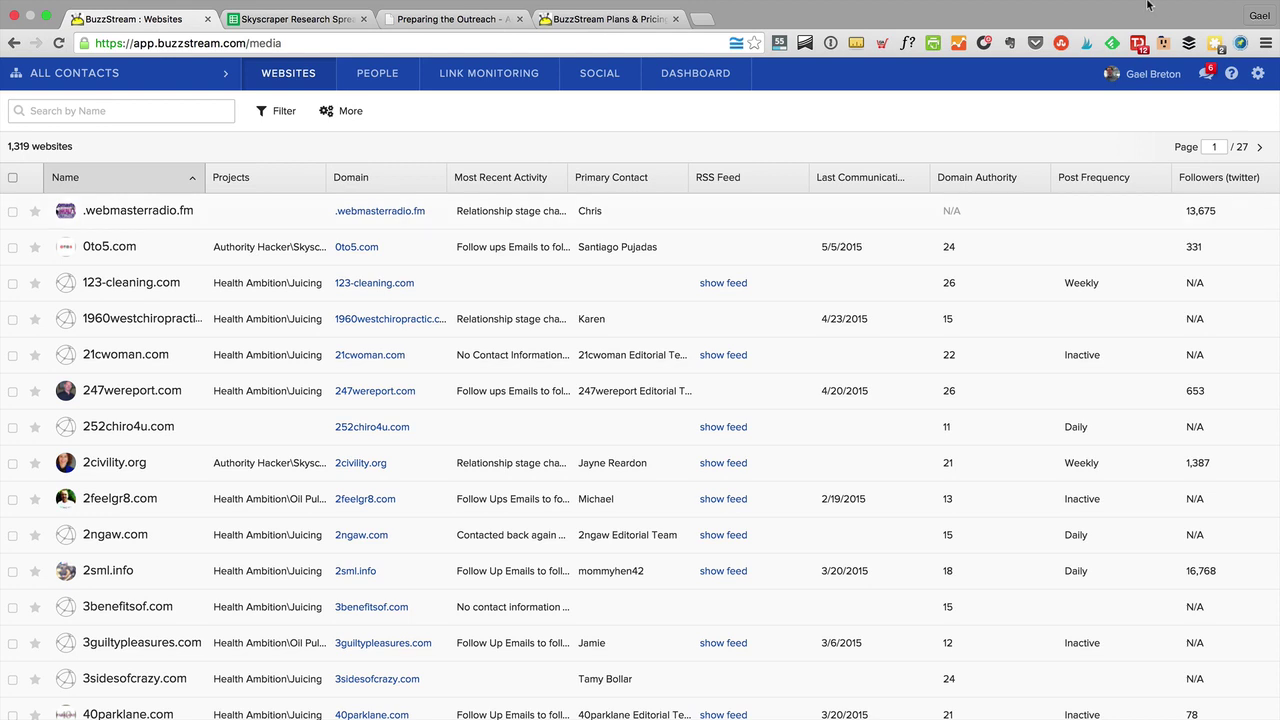
# Review the BuzzStream plans and pricing page, comparing the Solo plan's monthly price and features with the other plans.
pyautogui.click(610, 35)
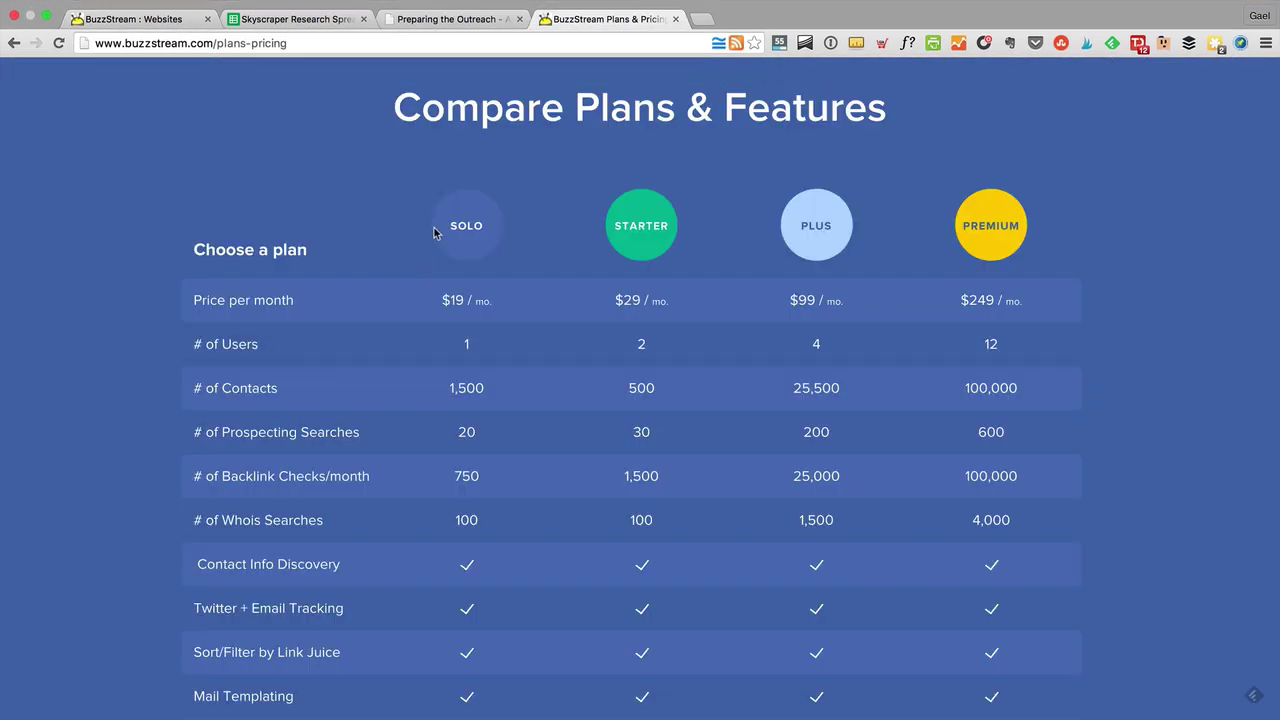
pyautogui.moveTo(466, 298); pyautogui.dragTo(413, 292)
pyautogui.click(78, 22)
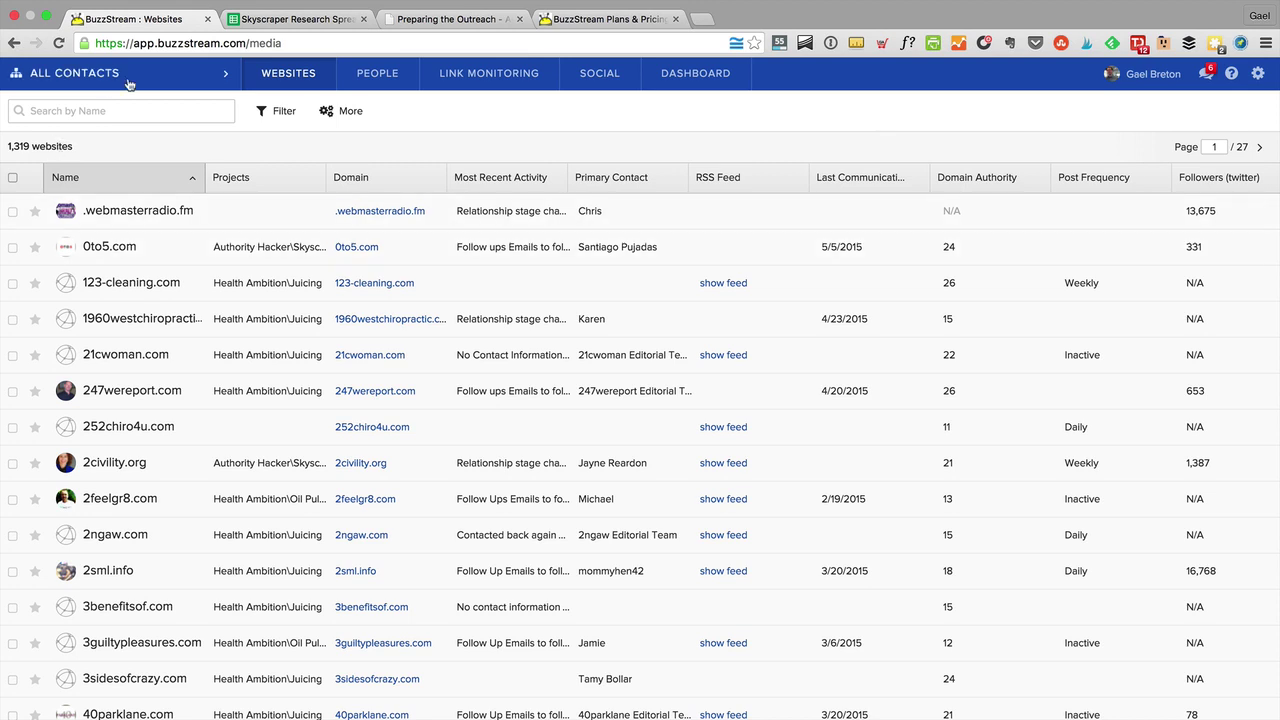
pyautogui.click(615, 20)
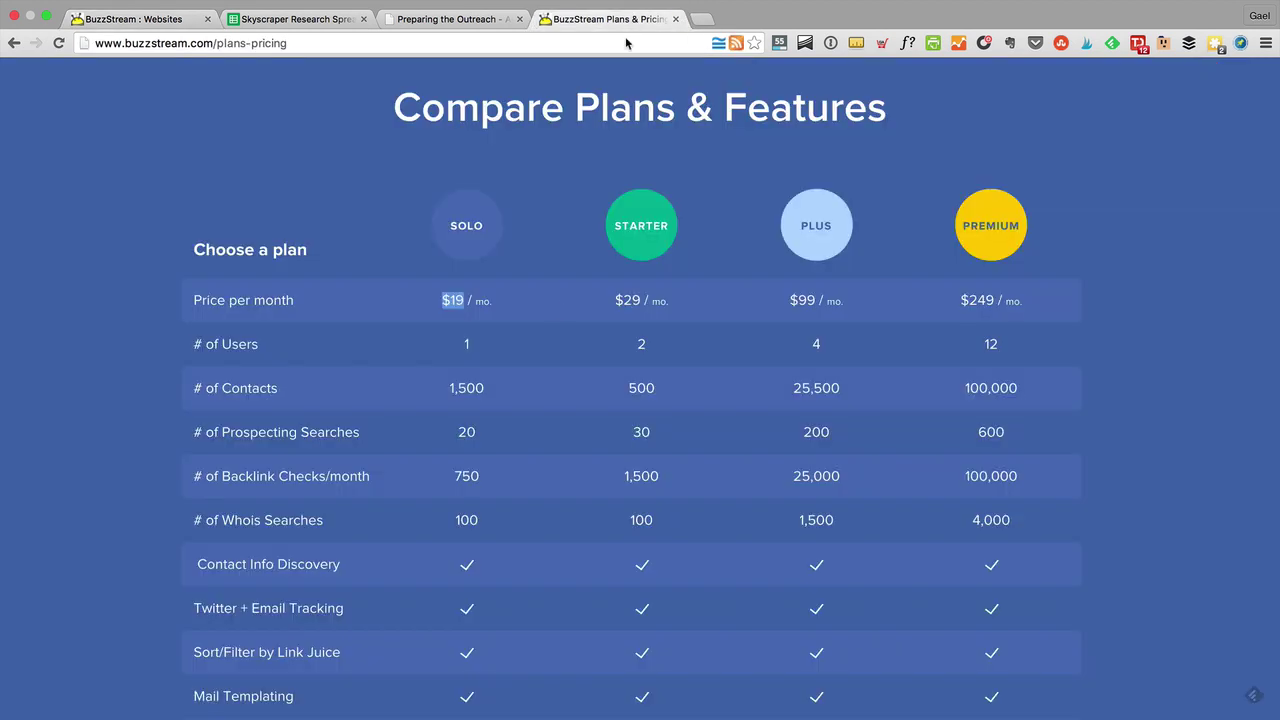
pyautogui.scroll(-5, 548, 520)
pyautogui.scroll(-1, 548, 520)
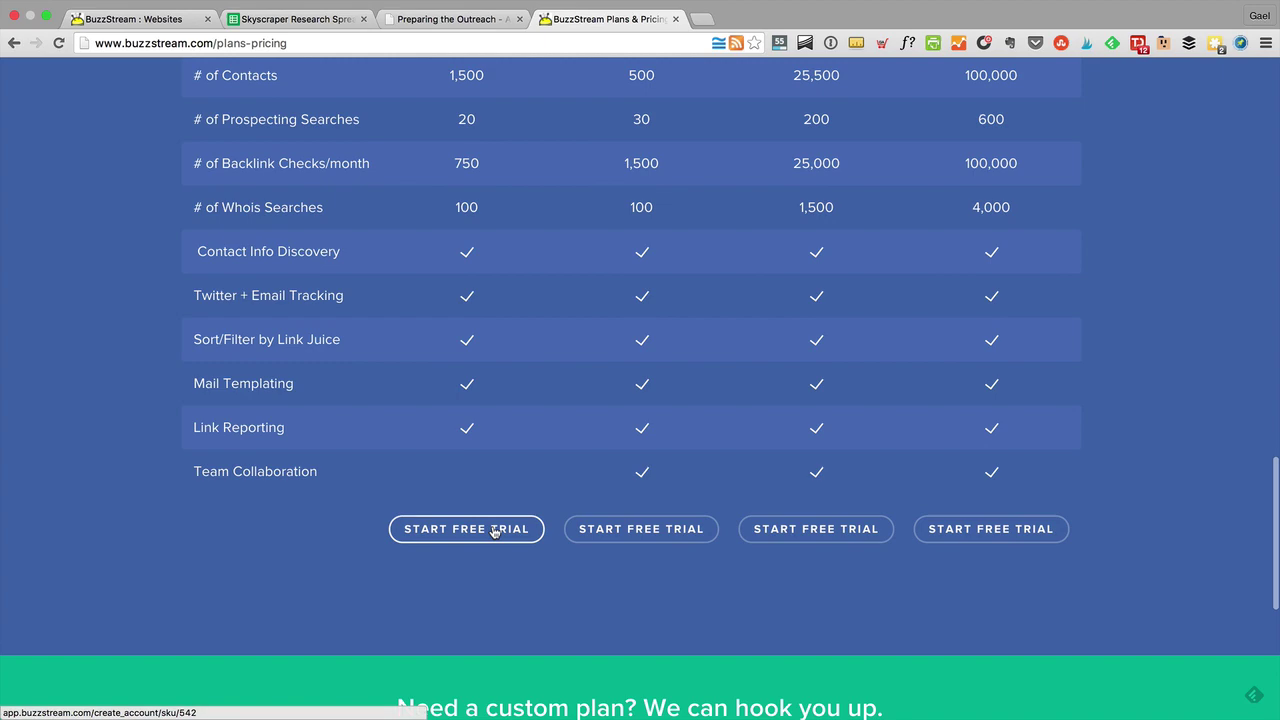
pyautogui.scroll(2, 468, 533)
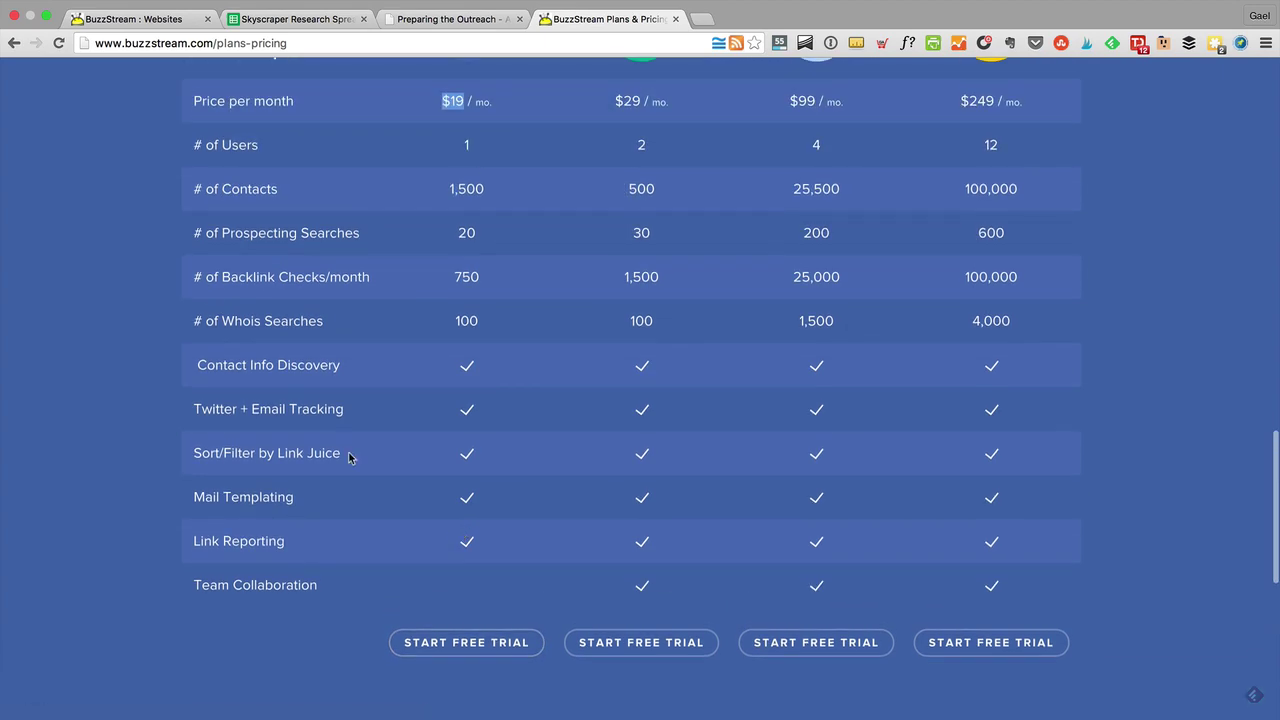
# Return to the BuzzStream websites list and inspect the subfolders and projects inside the Authority Hacker folder.
pyautogui.click(94, 21)
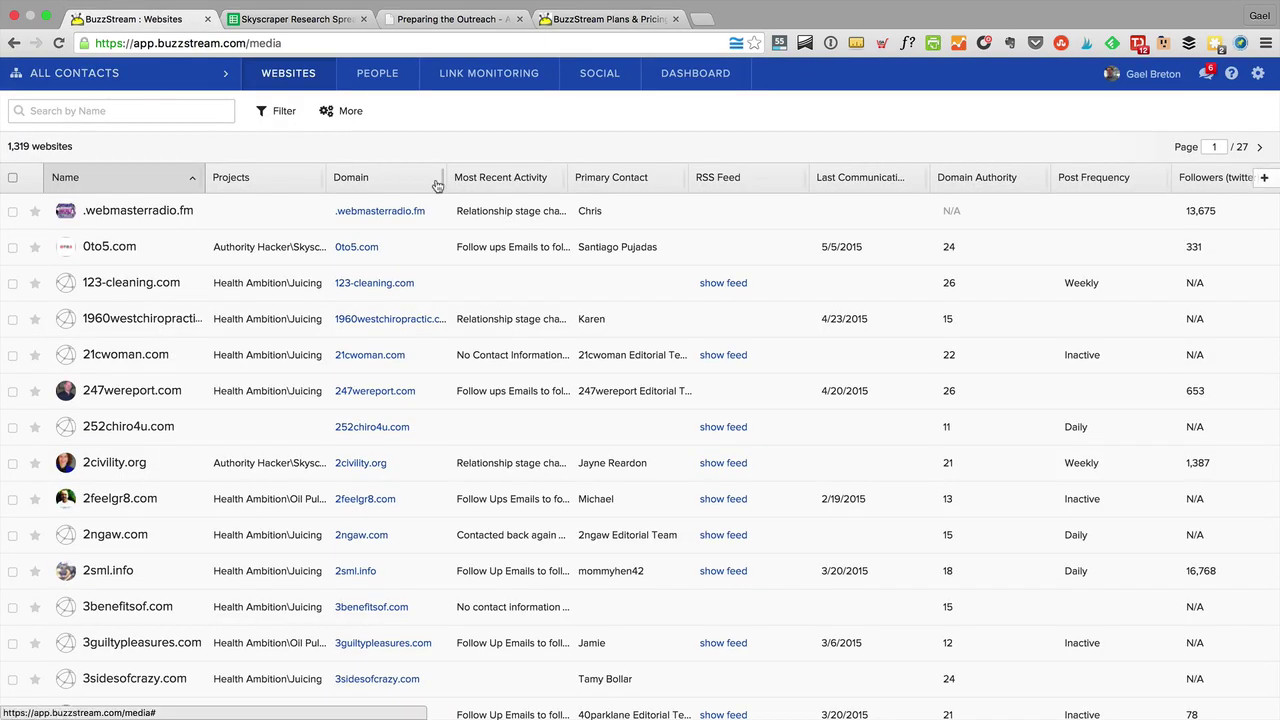
pyautogui.click(198, 80)
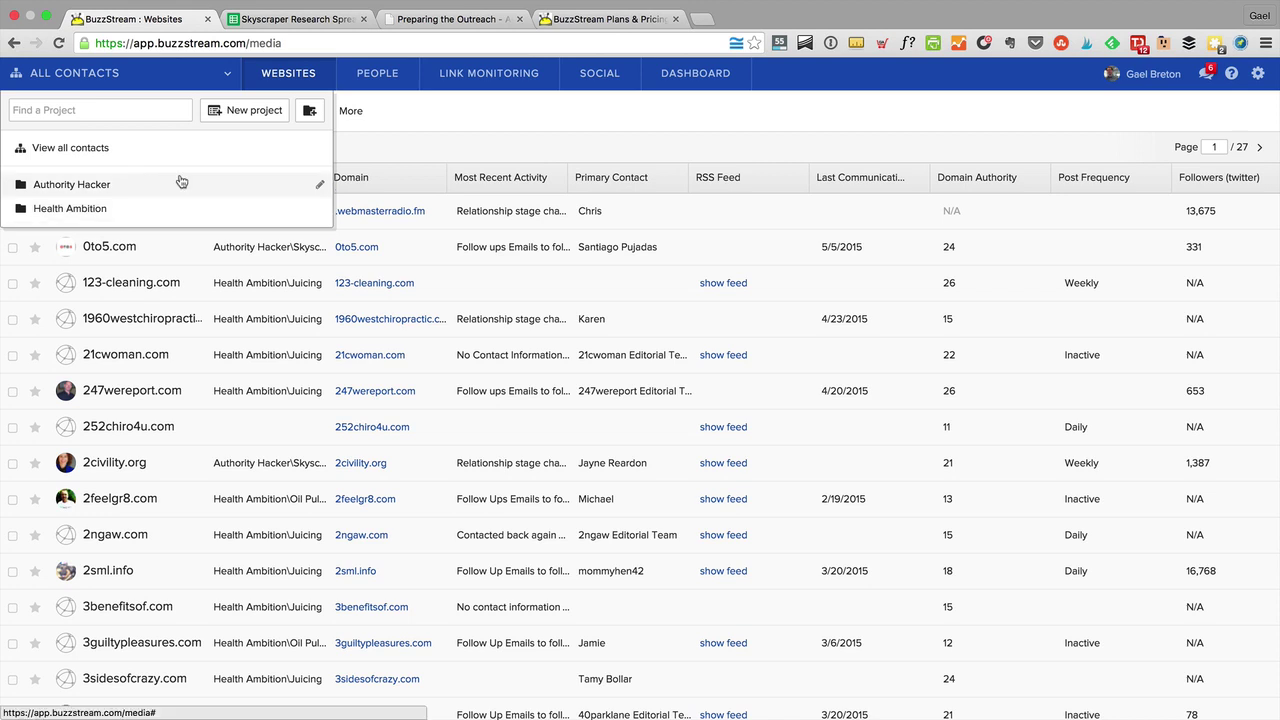
pyautogui.click(86, 187)
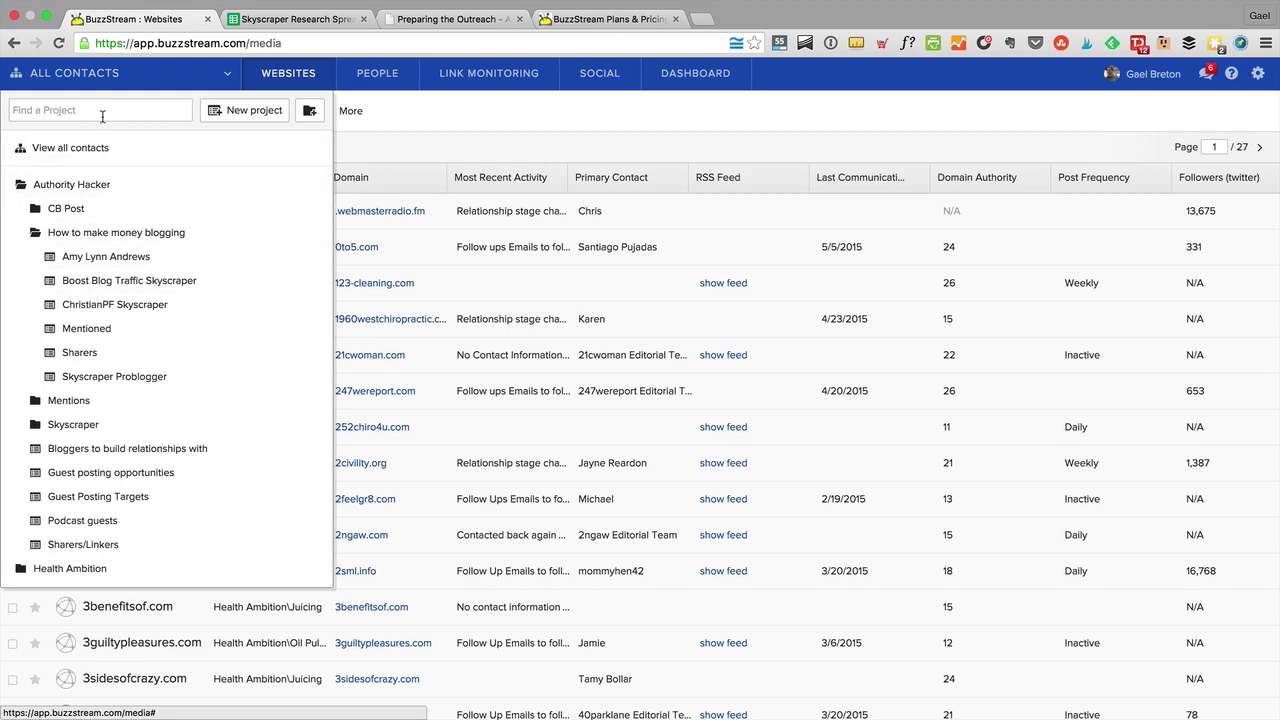
pyautogui.click(79, 188)
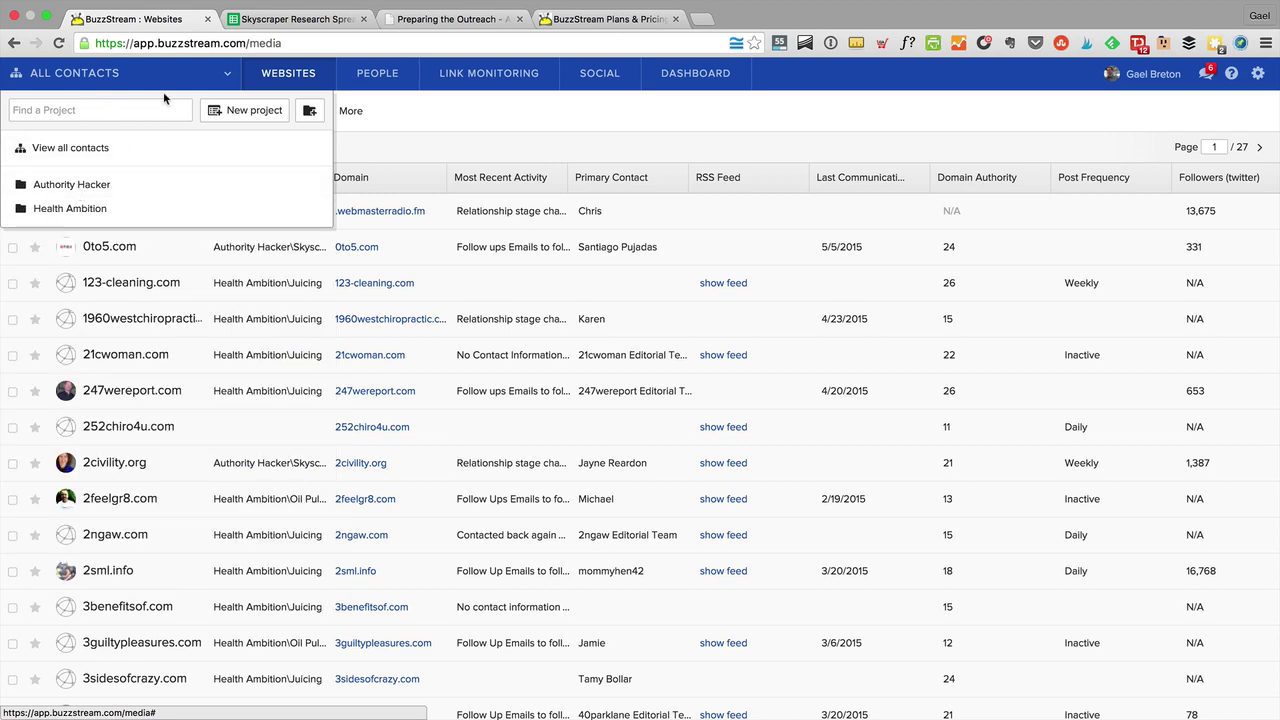
# Switch to the Skyscraper research spreadsheet and check the Main Competitor List and Getting Started With The Paleo Diet sheets.
pyautogui.click(257, 22)
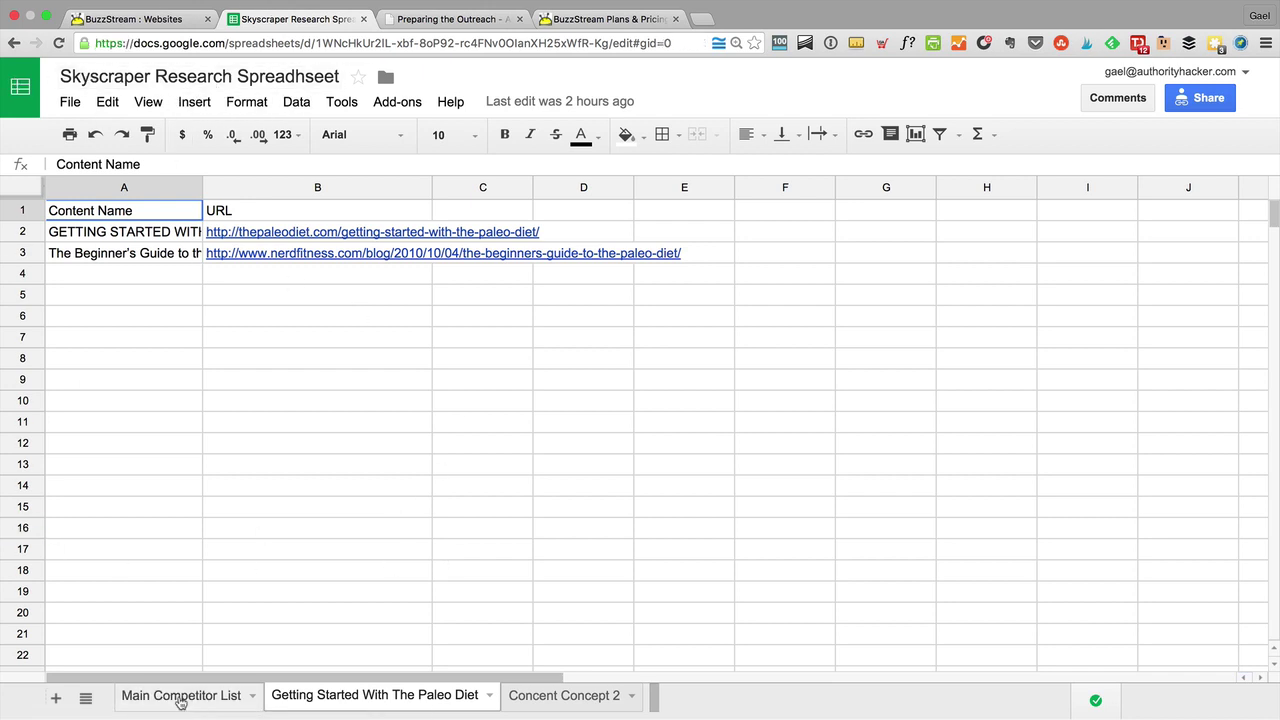
pyautogui.click(178, 695)
pyautogui.click(416, 712)
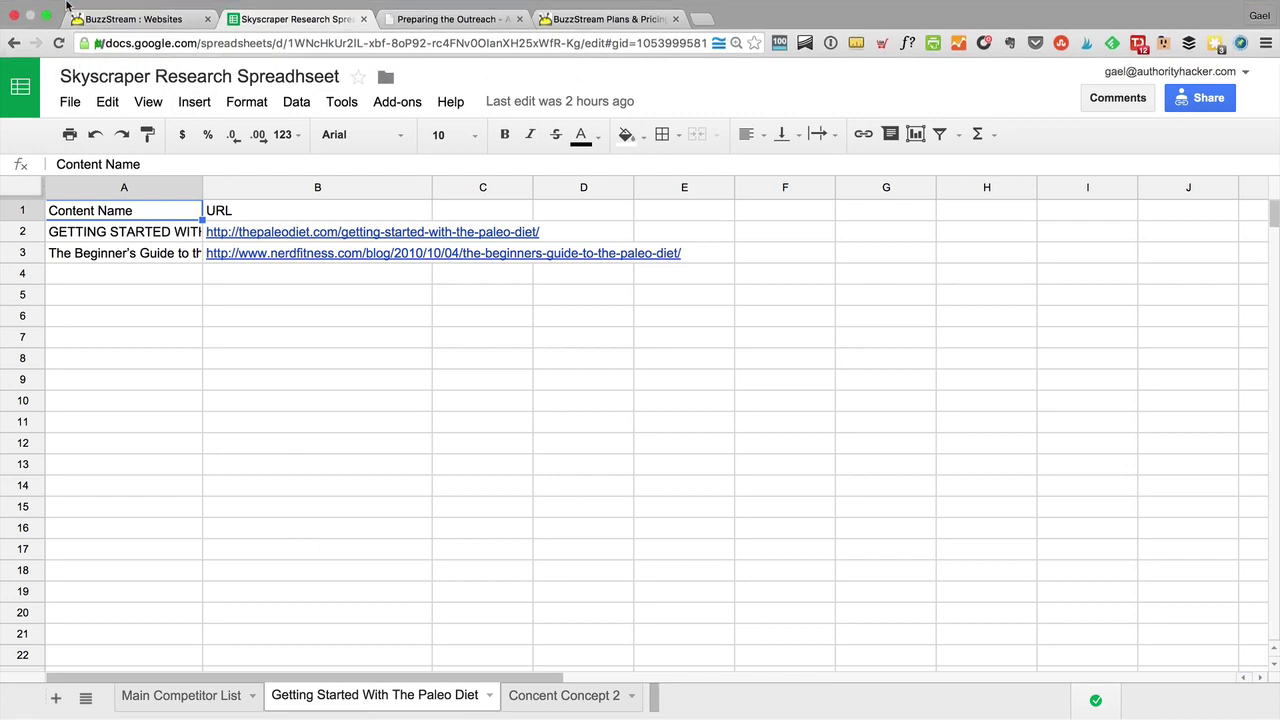
# In BuzzStream, create a top-level folder named Paleo Site, then collapse the Authority Hacker folder in the project list.
pyautogui.click(130, 35)
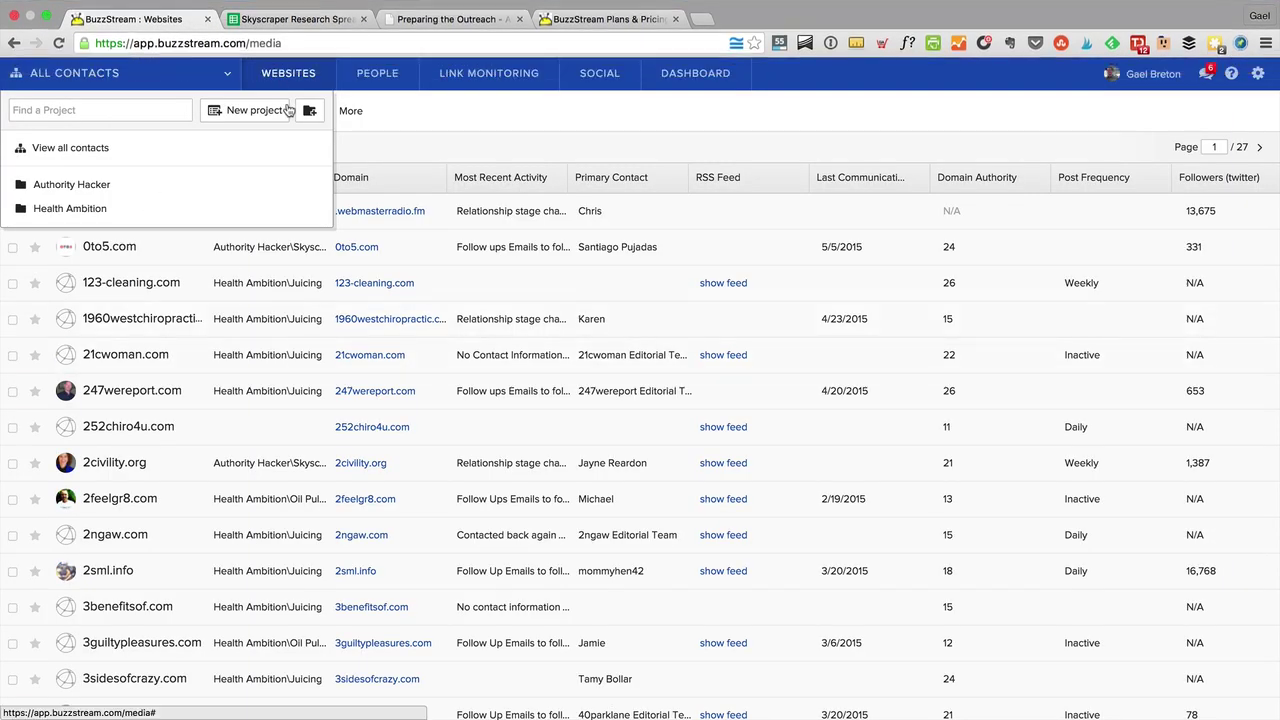
pyautogui.click(304, 107)
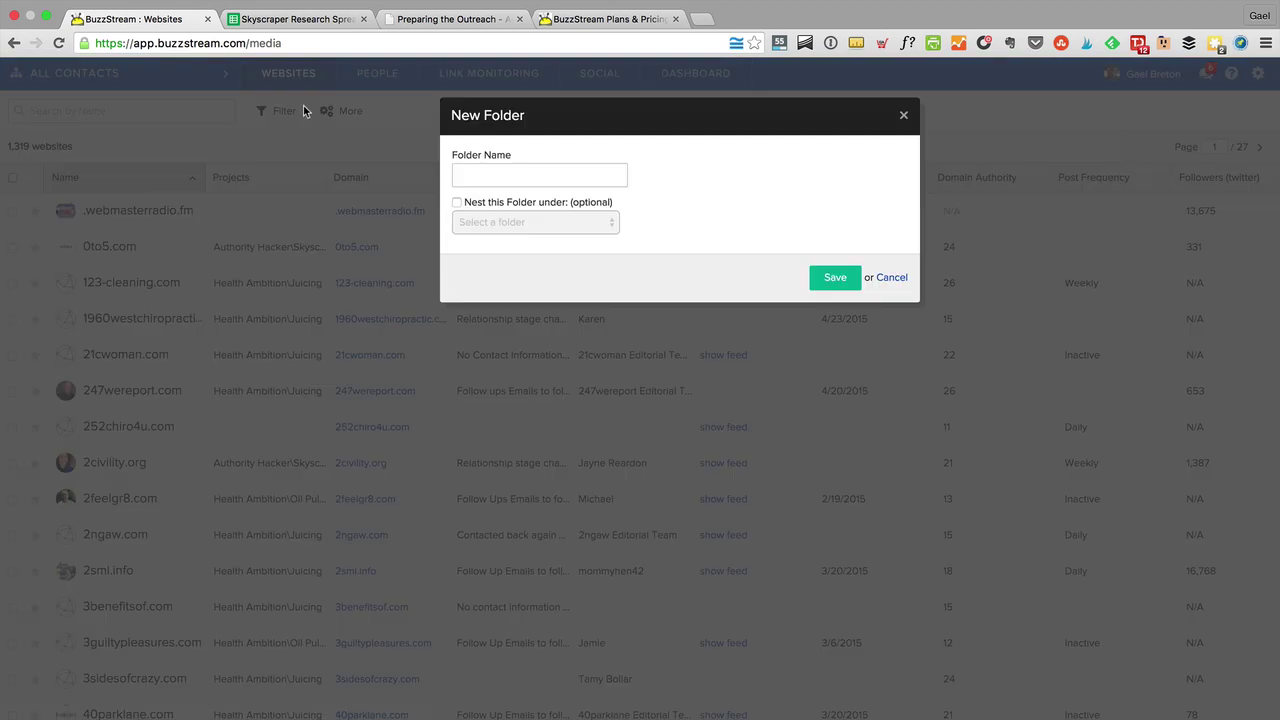
pyautogui.click(526, 178)
pyautogui.write('Paleo Site')
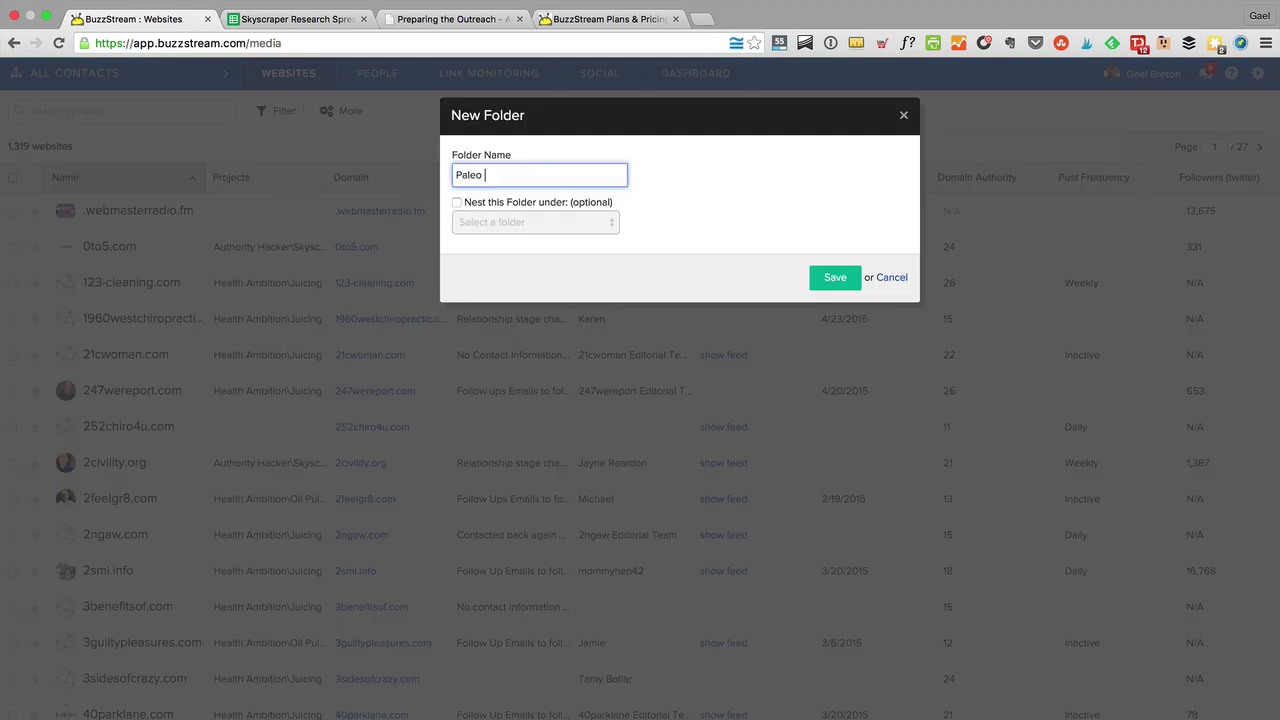
pyautogui.click(832, 283)
pyautogui.click(35, 70)
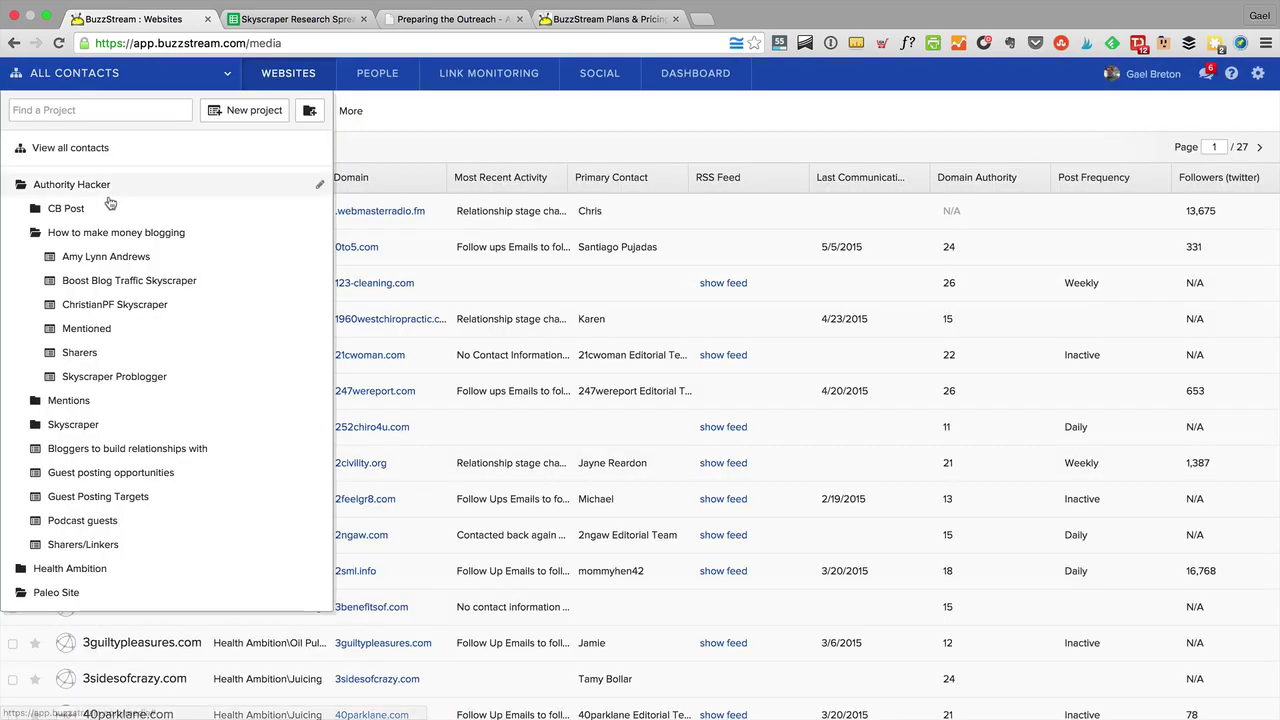
pyautogui.click(57, 185)
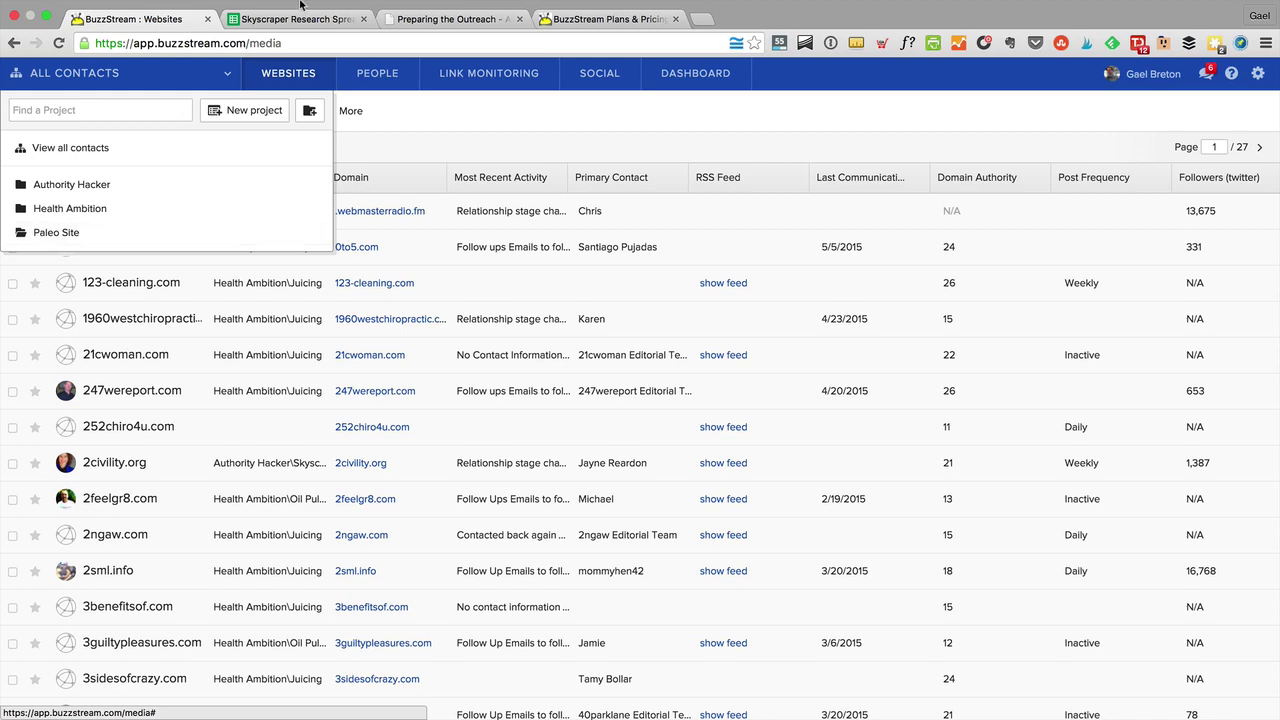
# After checking the content sheet in the spreadsheet, create a BuzzStream folder named Beginner's Guide nested under Paleo Site.
pyautogui.click(295, 40)
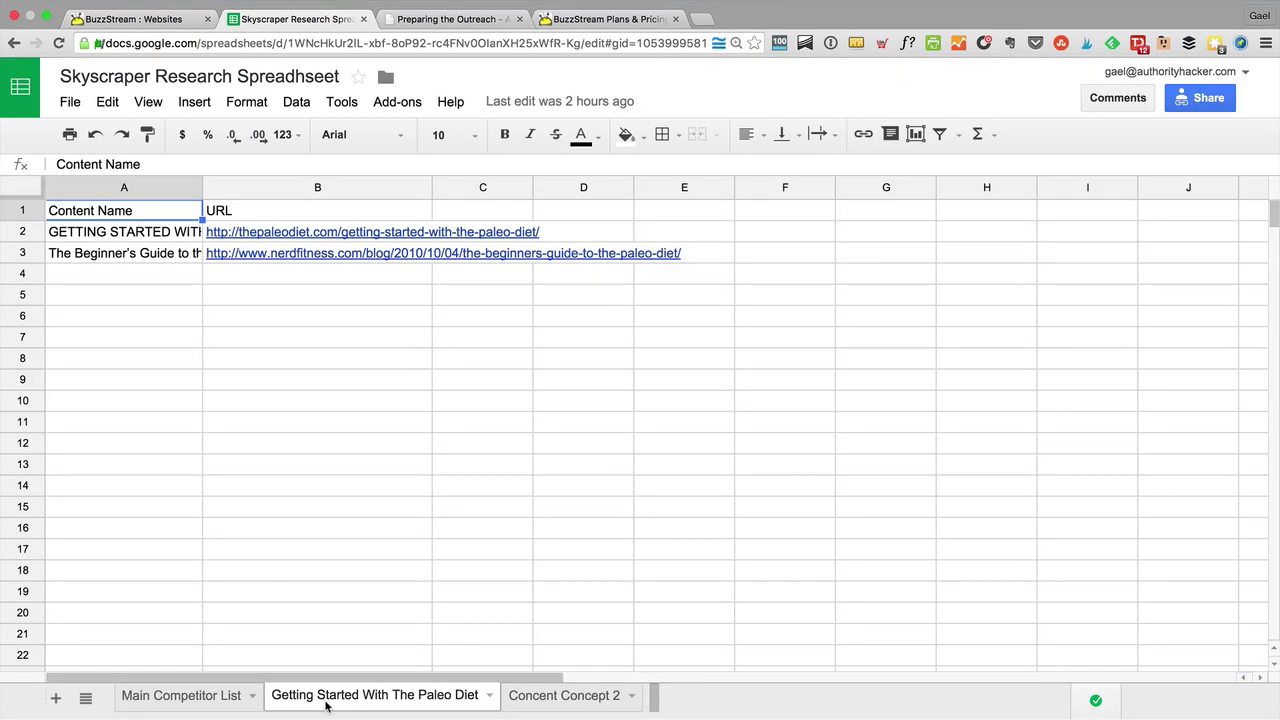
pyautogui.moveTo(128, 30)
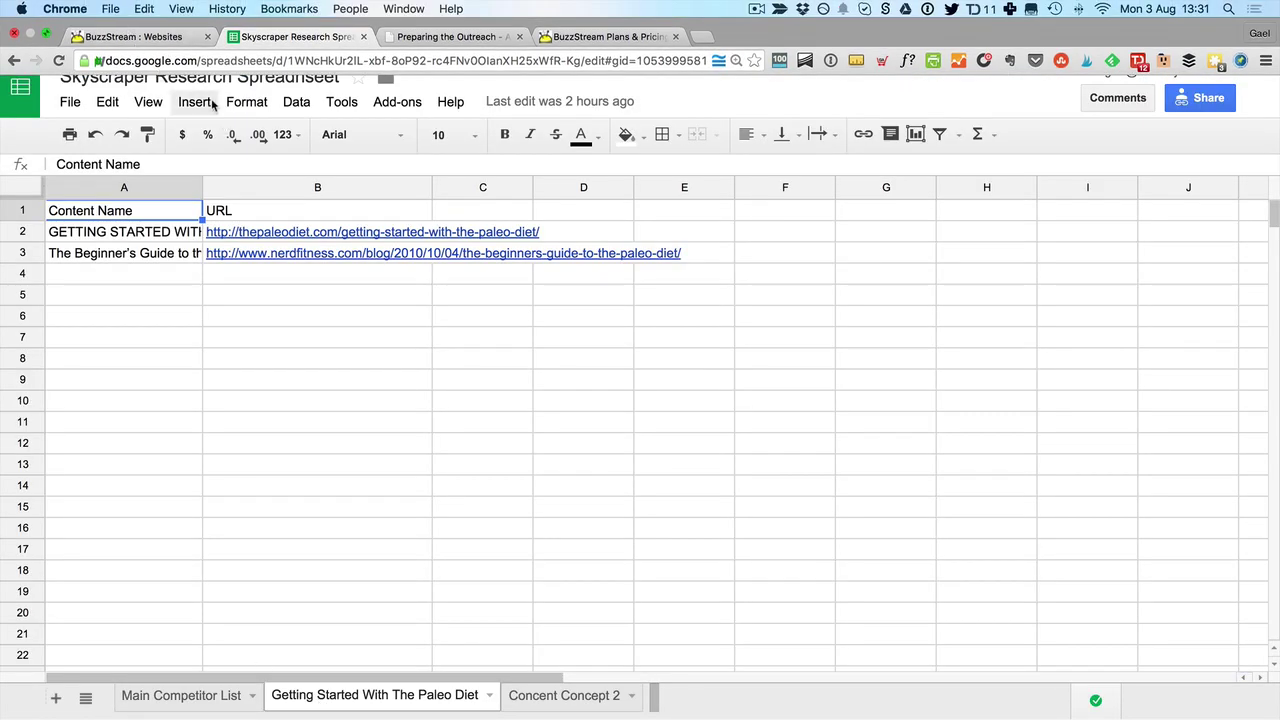
pyautogui.click(168, 36)
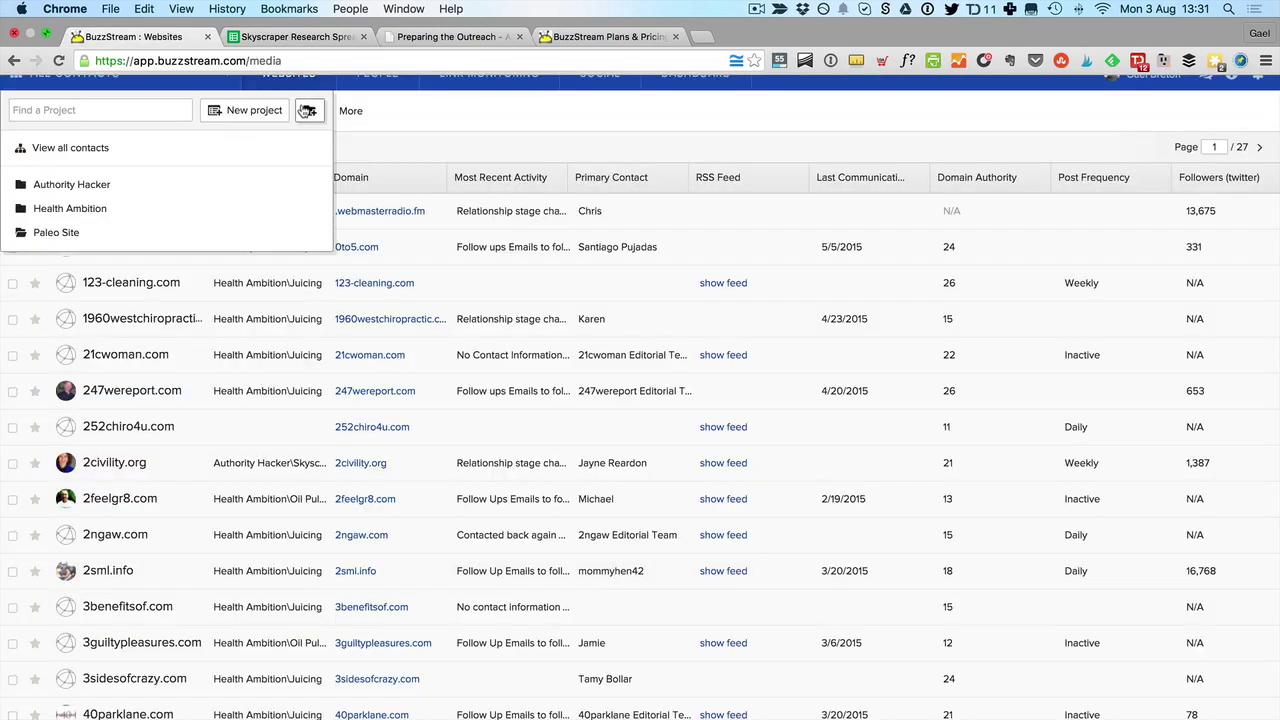
pyautogui.click(309, 110)
pyautogui.click(509, 177)
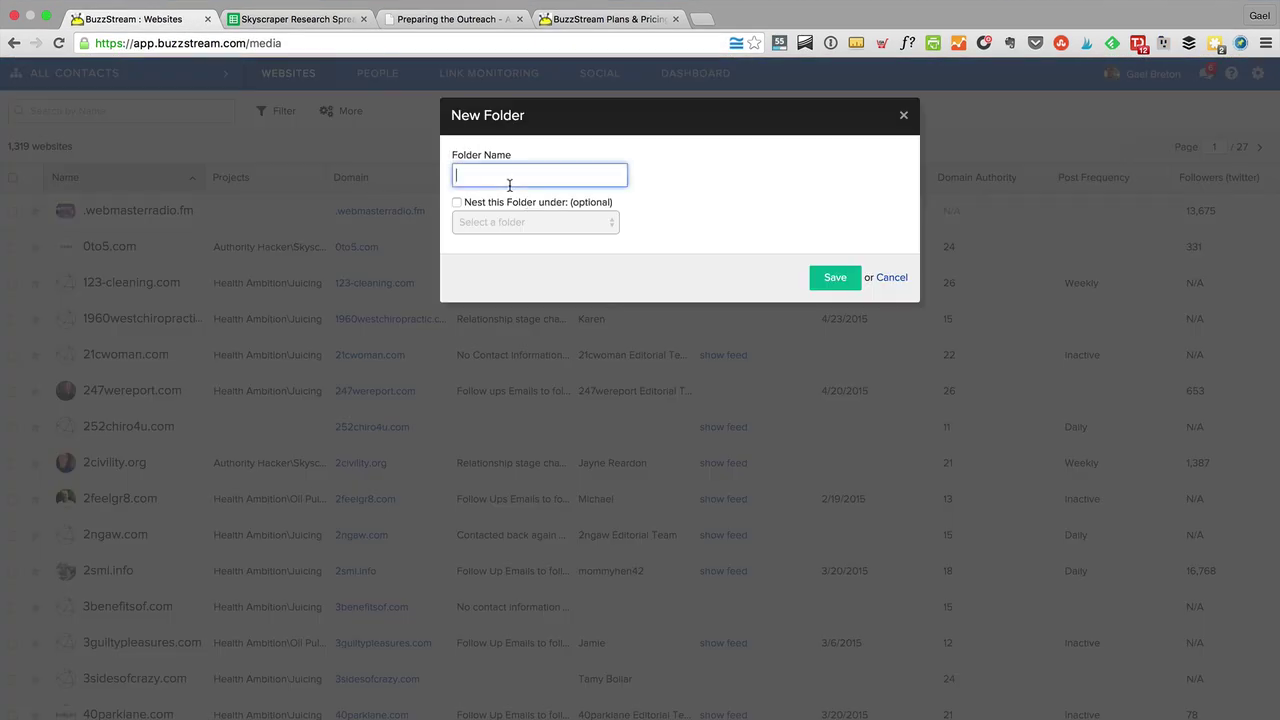
pyautogui.write("Beginner's Guide")
pyautogui.click(486, 203)
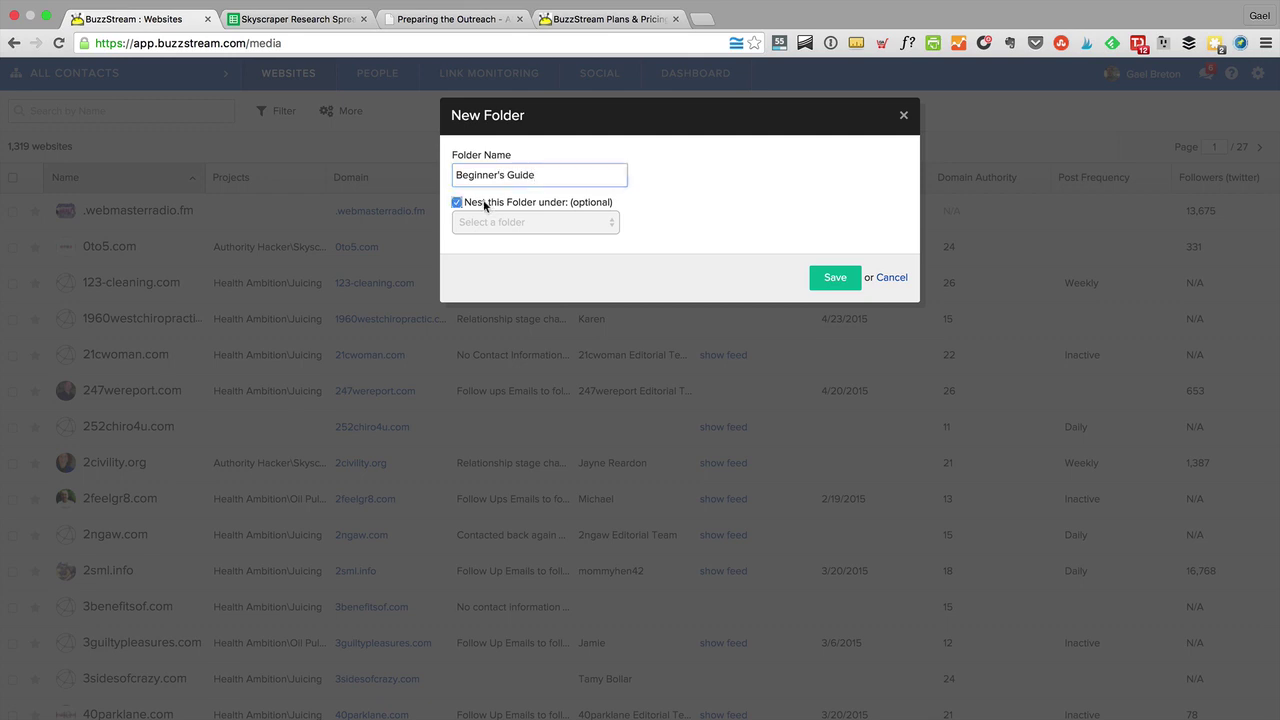
pyautogui.click(491, 221)
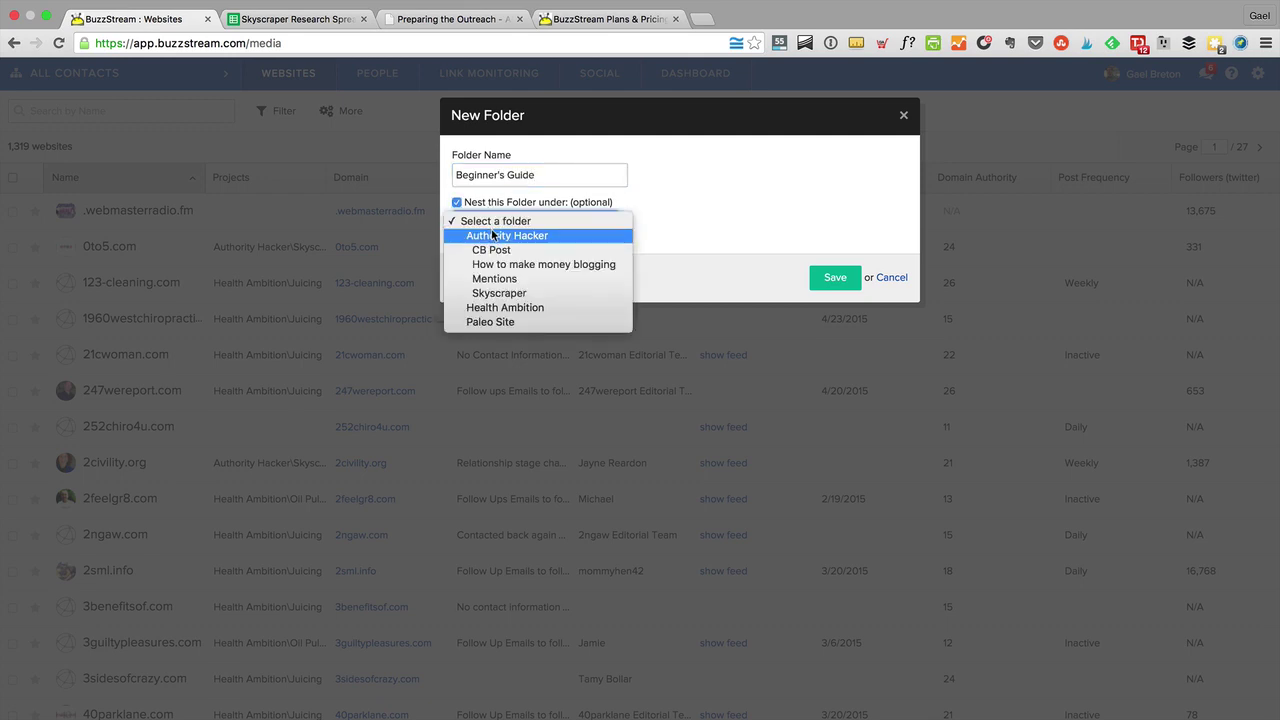
pyautogui.click(490, 321)
pyautogui.click(377, 338)
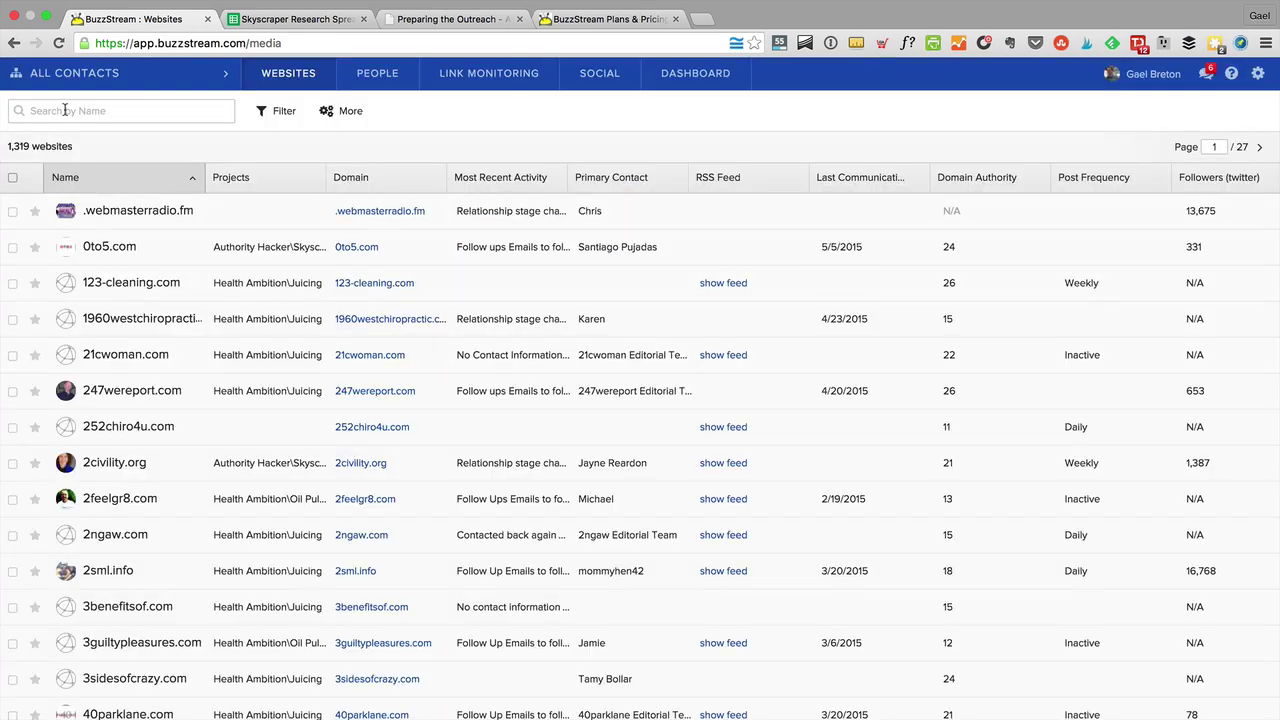
# Collapse the Authority Hacker folder and expand the Paleo Site folder in the project list.
pyautogui.click(124, 75)
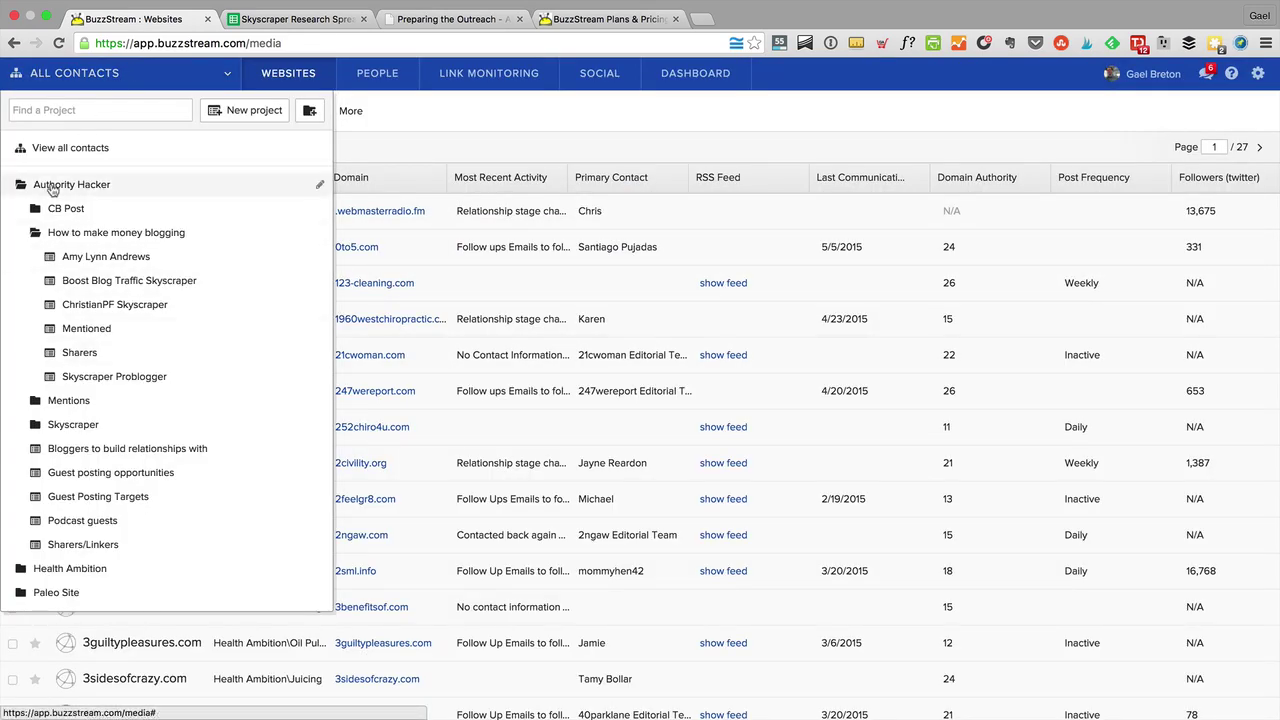
pyautogui.click(46, 184)
pyautogui.click(38, 233)
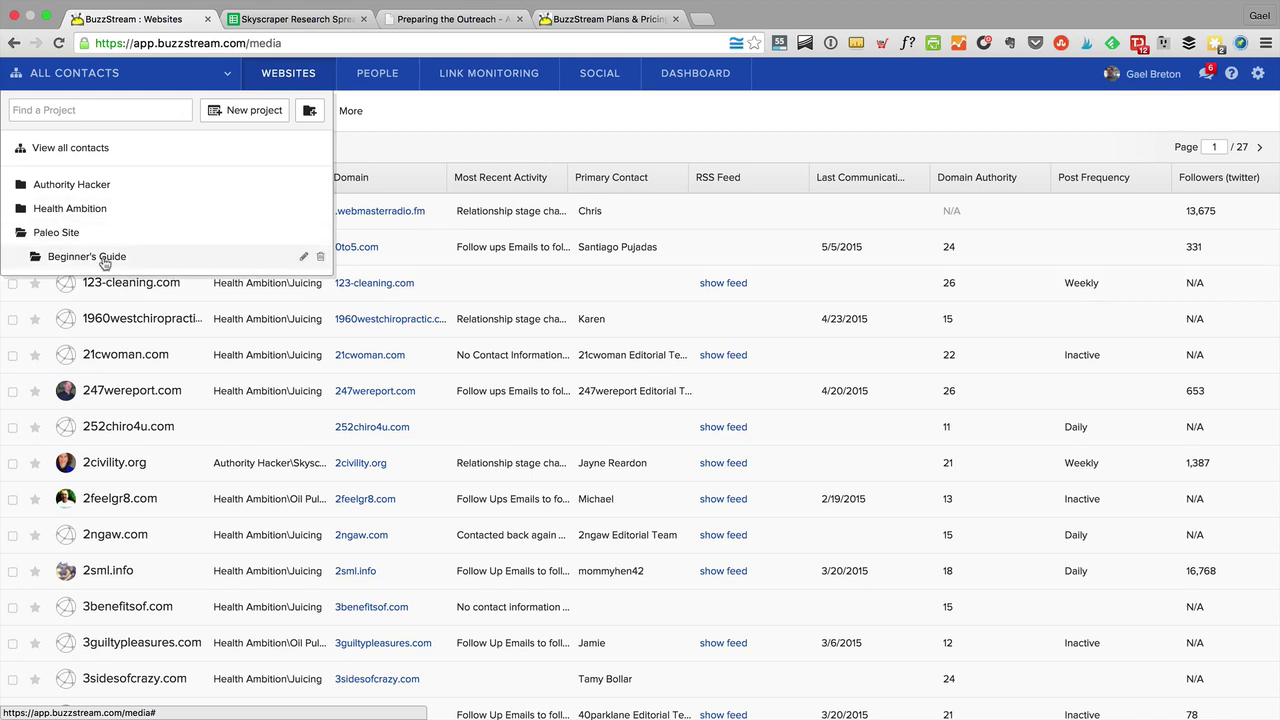
# Switch to the research spreadsheet and check the competing articles' names and URLs on the Getting Started With The Paleo Diet sheet.
pyautogui.click(290, 37)
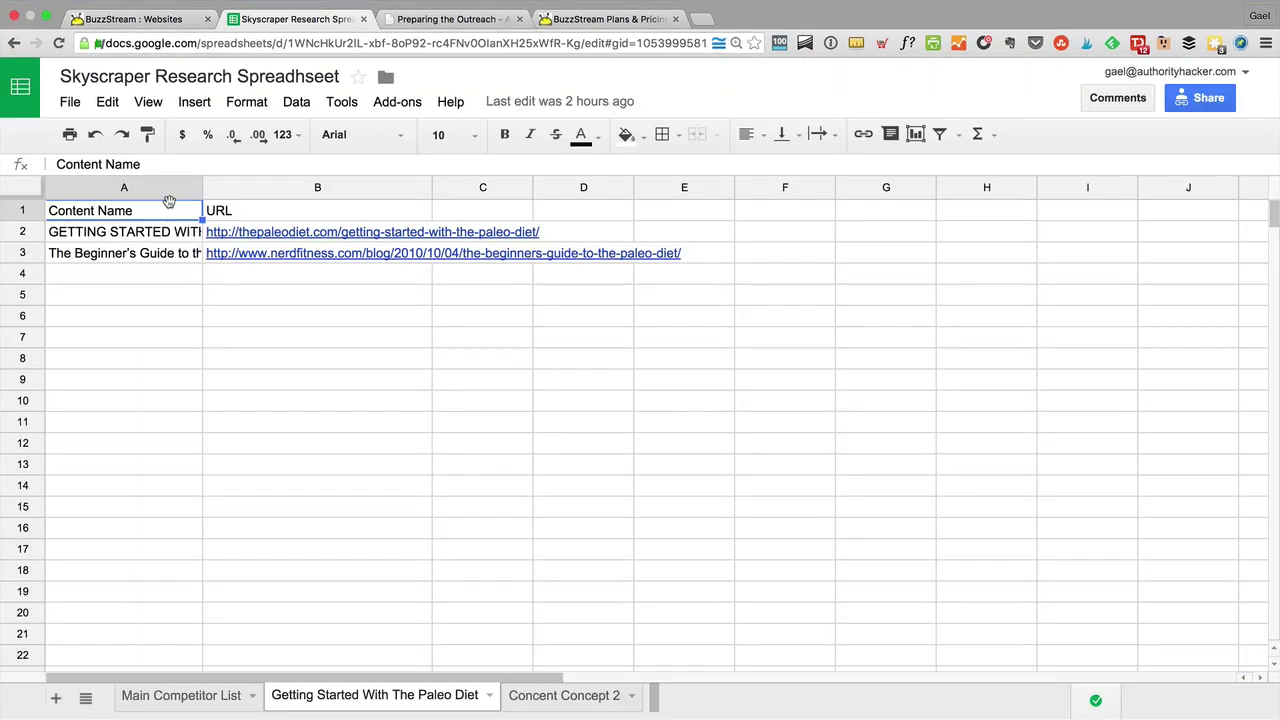
pyautogui.click(149, 236)
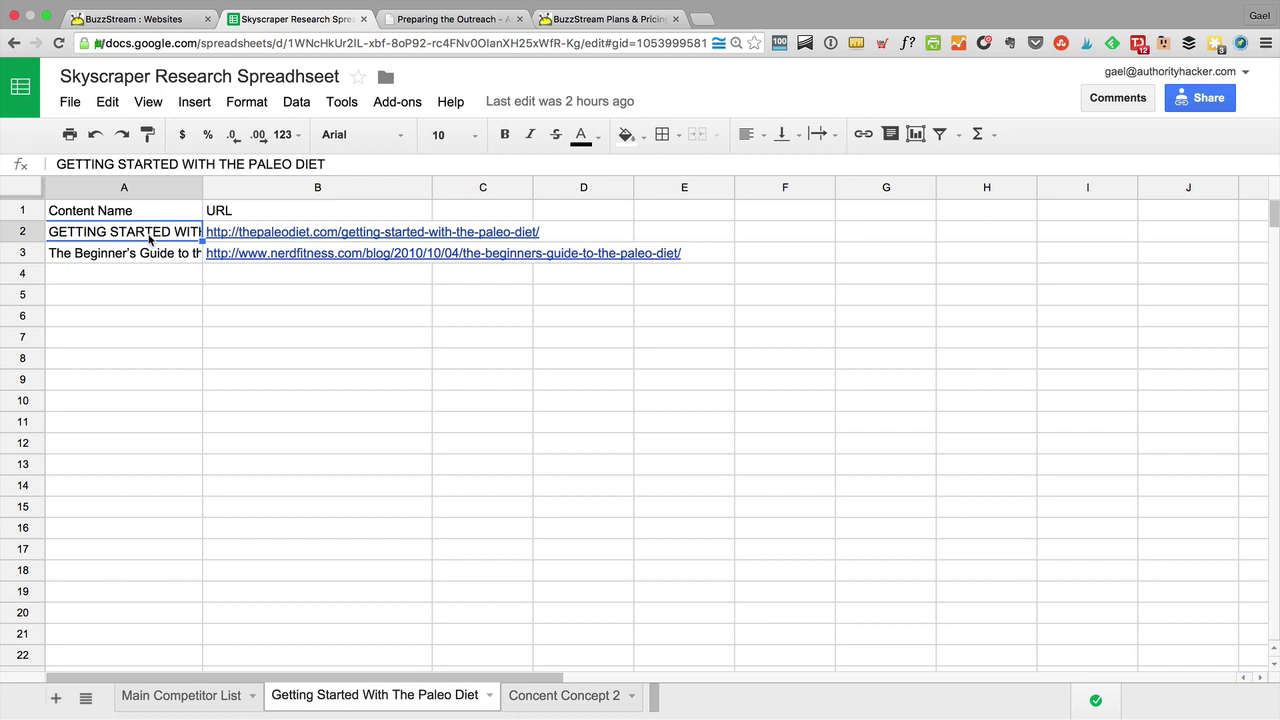
pyautogui.moveTo(149, 238); pyautogui.dragTo(170, 355)
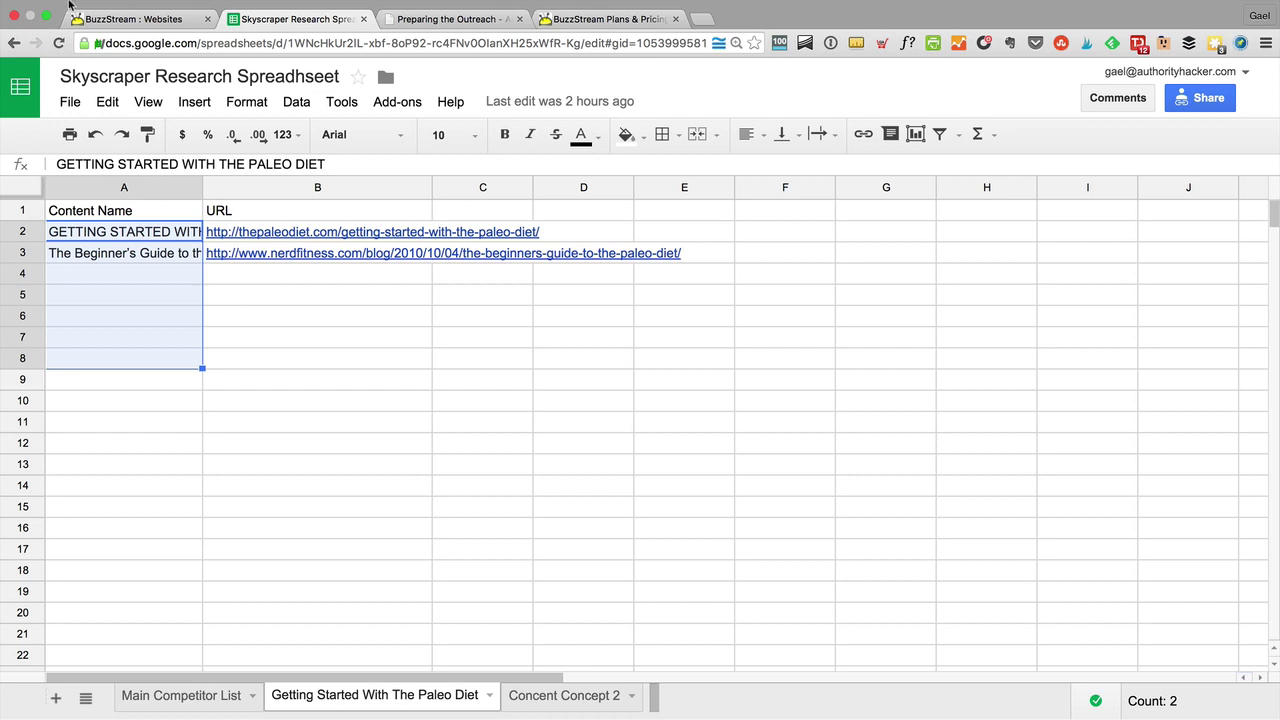
pyautogui.moveTo(235, 234)
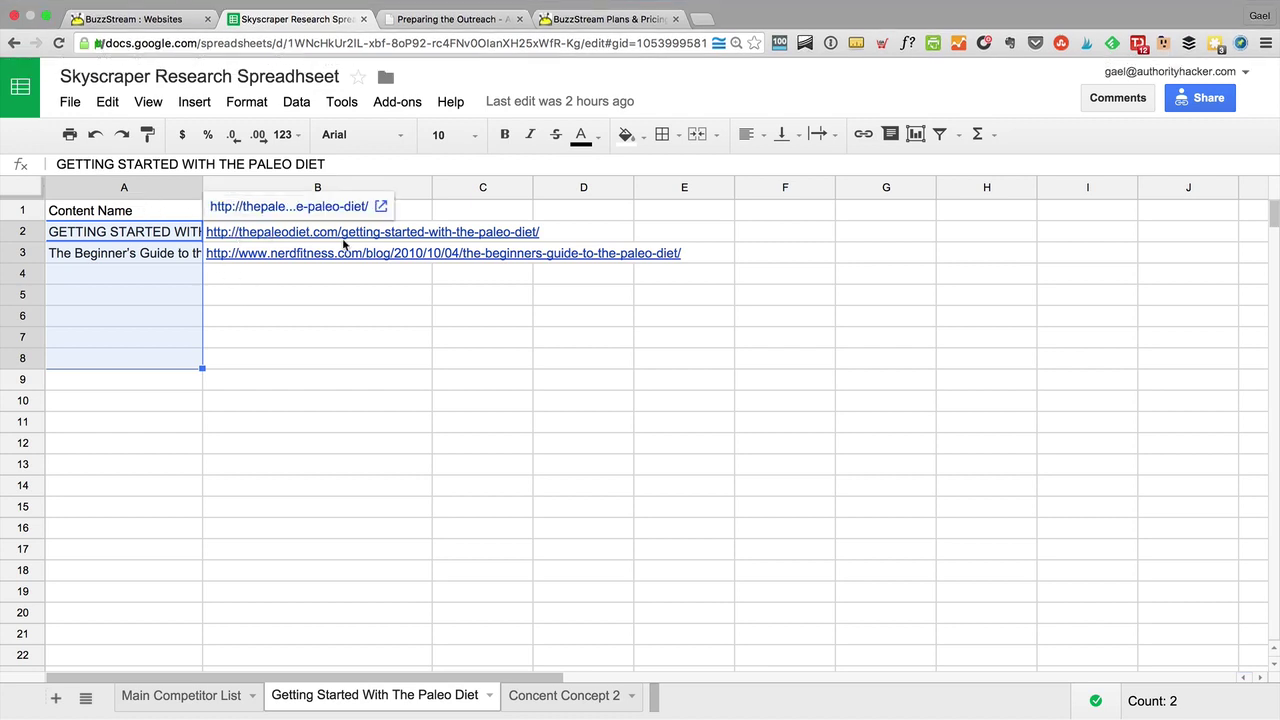
# Switch to BuzzStream and start a new project named Nerd Fitness, nested under the Beginner's Guide folder.
pyautogui.click(119, 19)
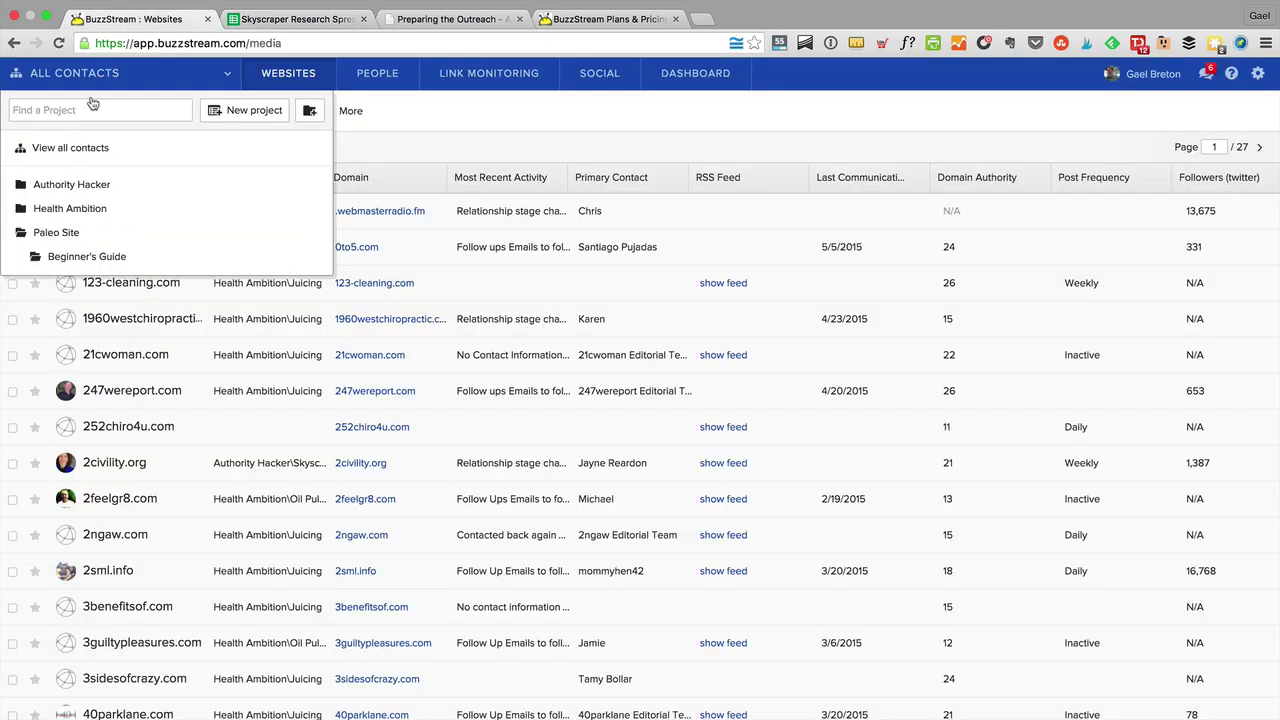
pyautogui.click(235, 116)
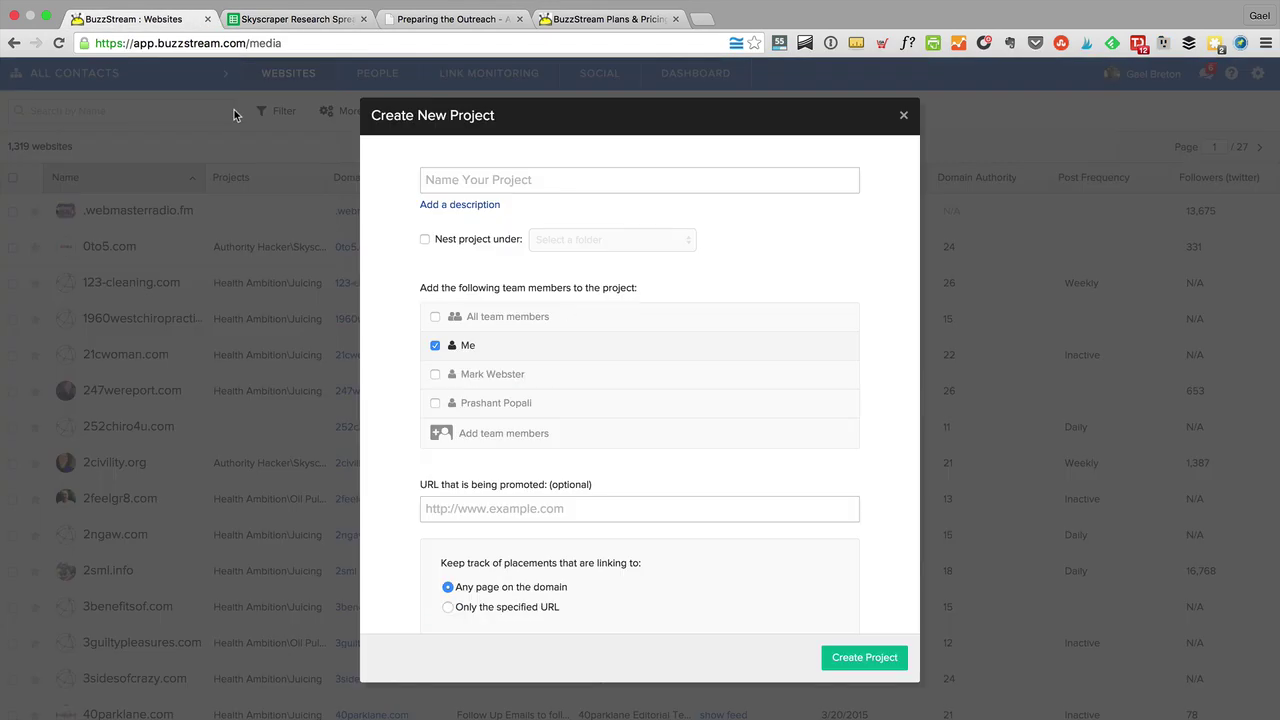
pyautogui.click(517, 190)
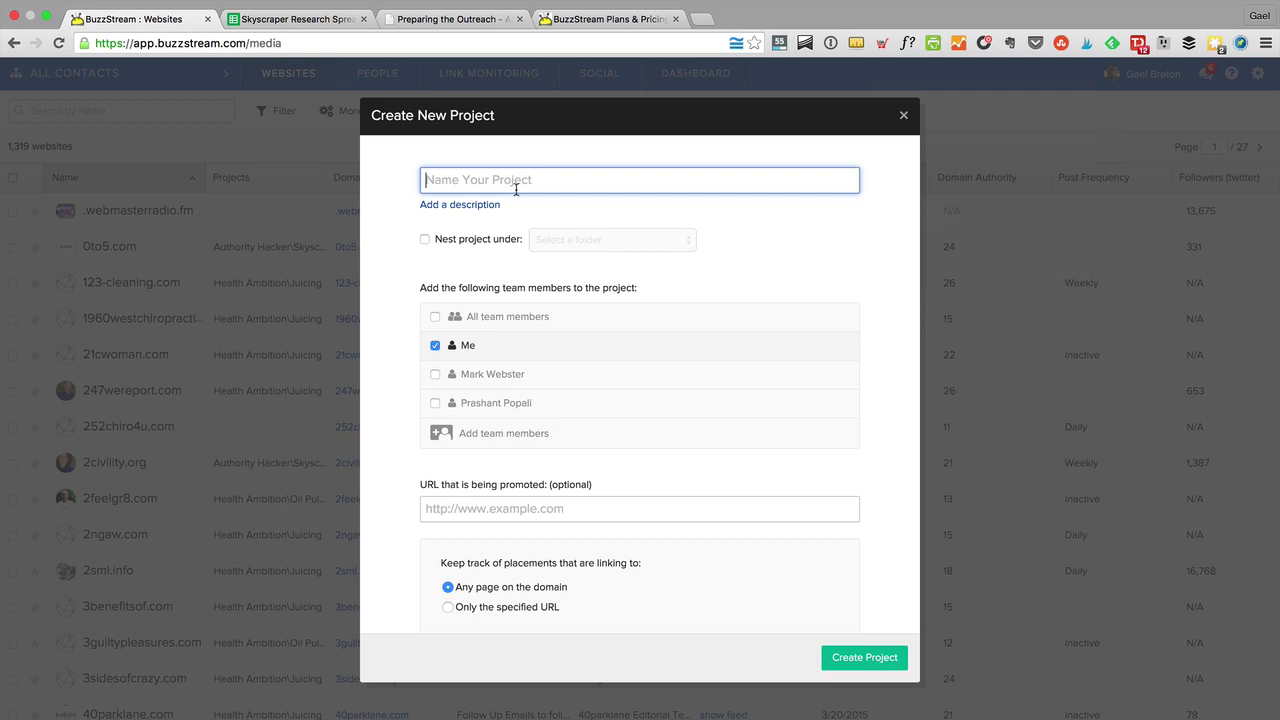
pyautogui.write('Nerd Fitness')
pyautogui.click(455, 239)
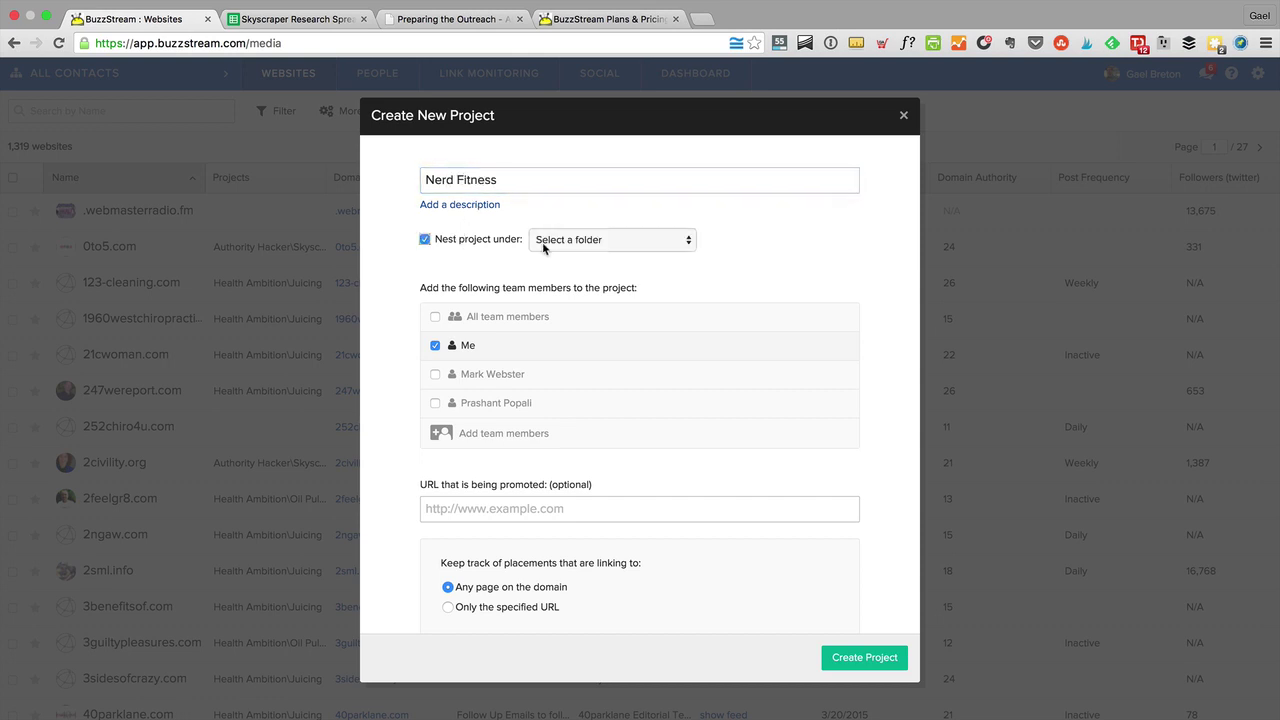
pyautogui.click(555, 246)
pyautogui.click(589, 354)
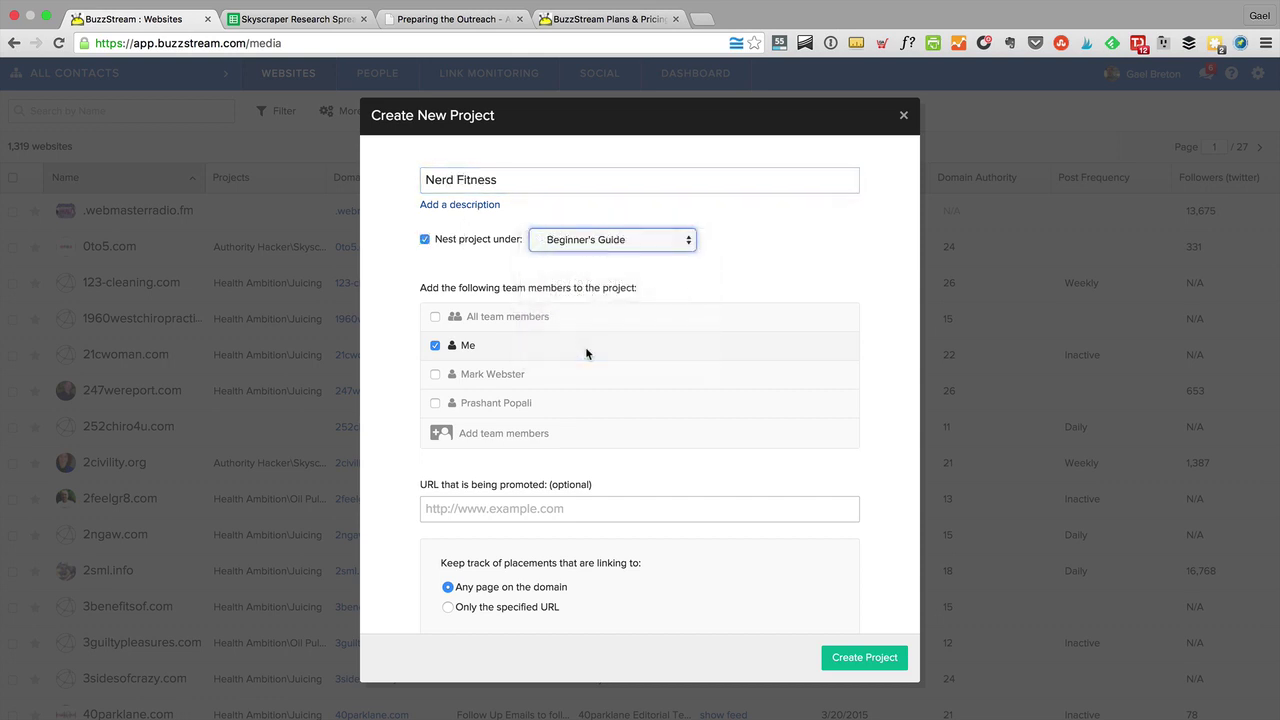
# Turn off the two-weekly backlink report, leave the promoted URL empty, and create the Nerd Fitness project.
pyautogui.moveTo(447, 392)
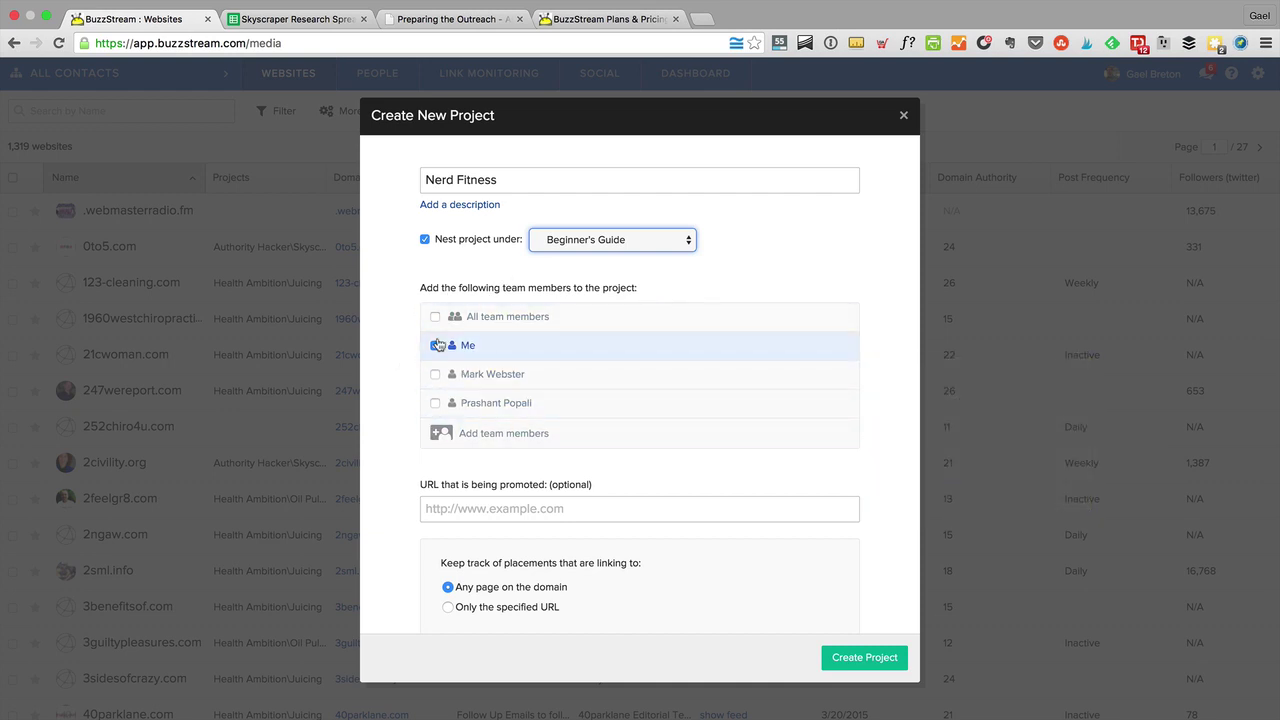
pyautogui.click(443, 510)
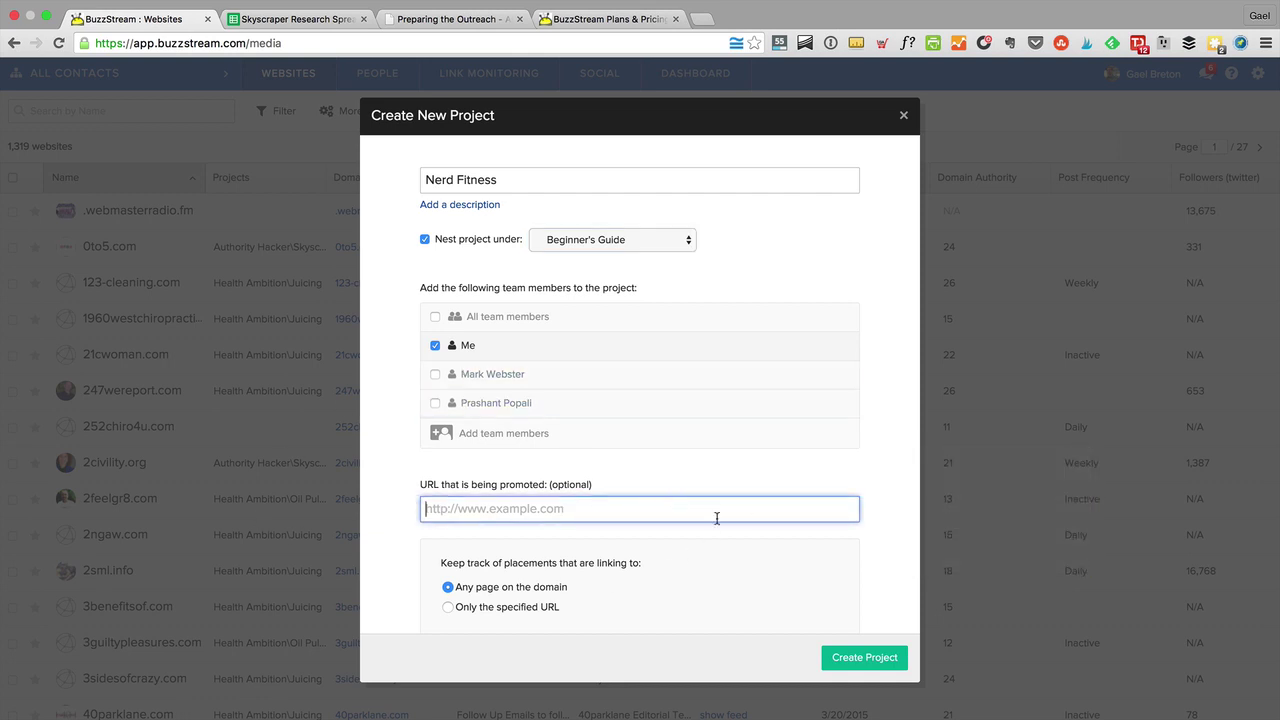
pyautogui.scroll(-1, 714, 518)
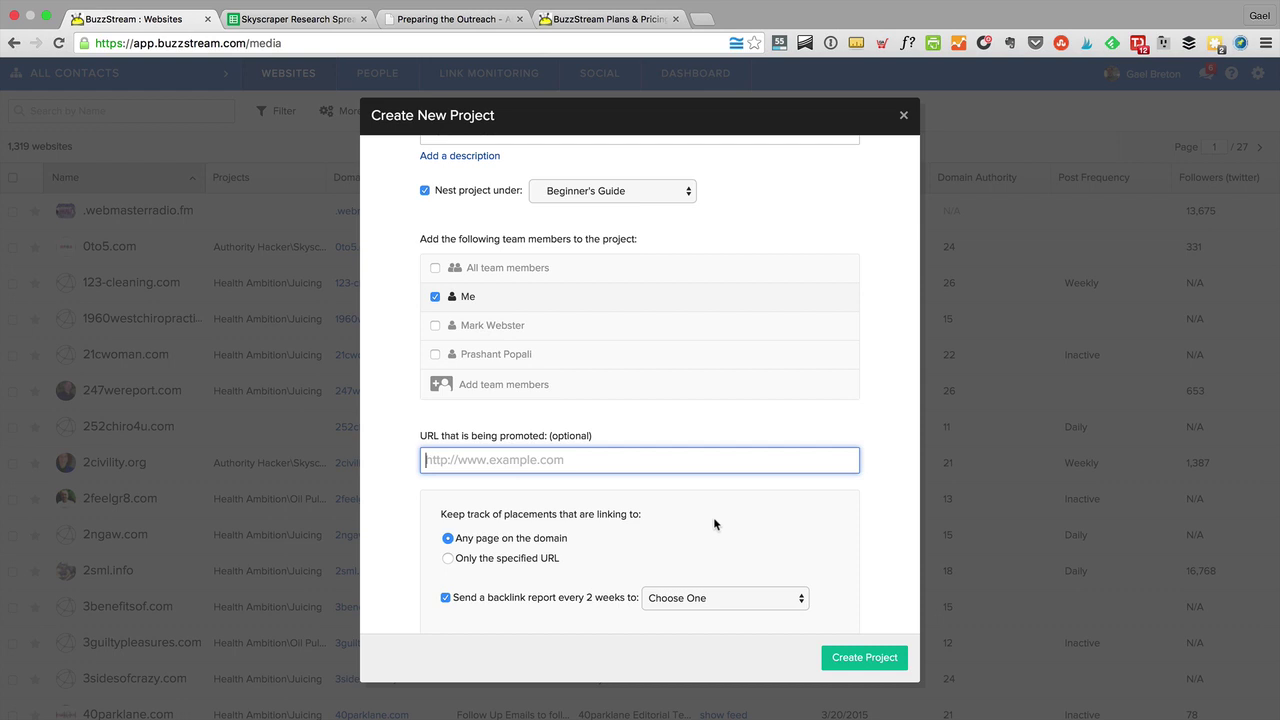
pyautogui.scroll(-1, 666, 526)
pyautogui.scroll(-2, 535, 516)
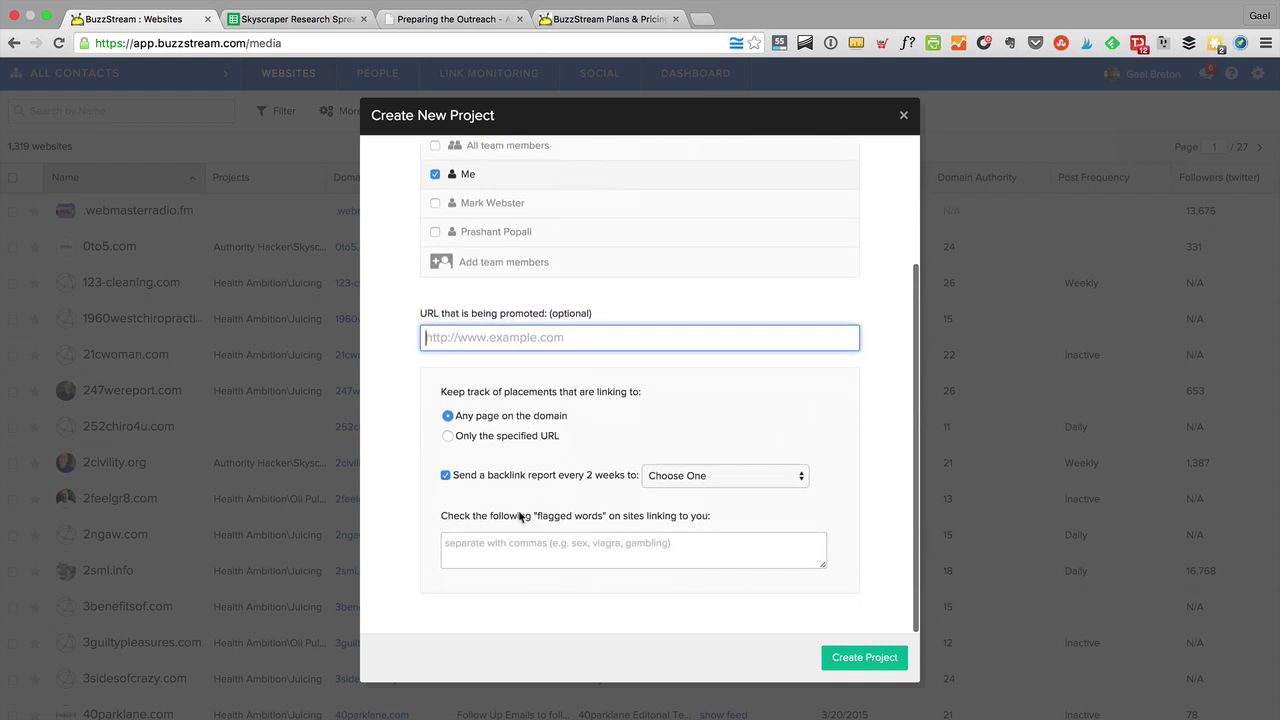
pyautogui.click(660, 478)
pyautogui.click(674, 472)
pyautogui.scroll(1, 727, 446)
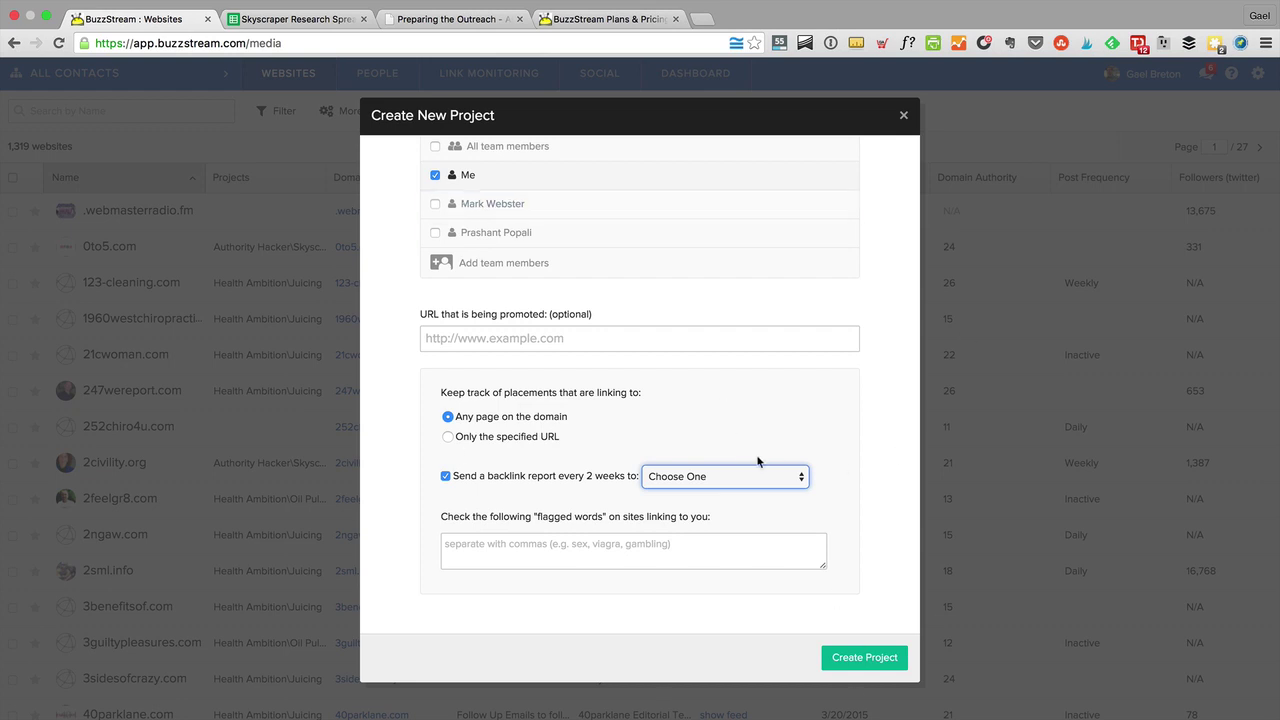
pyautogui.click(500, 480)
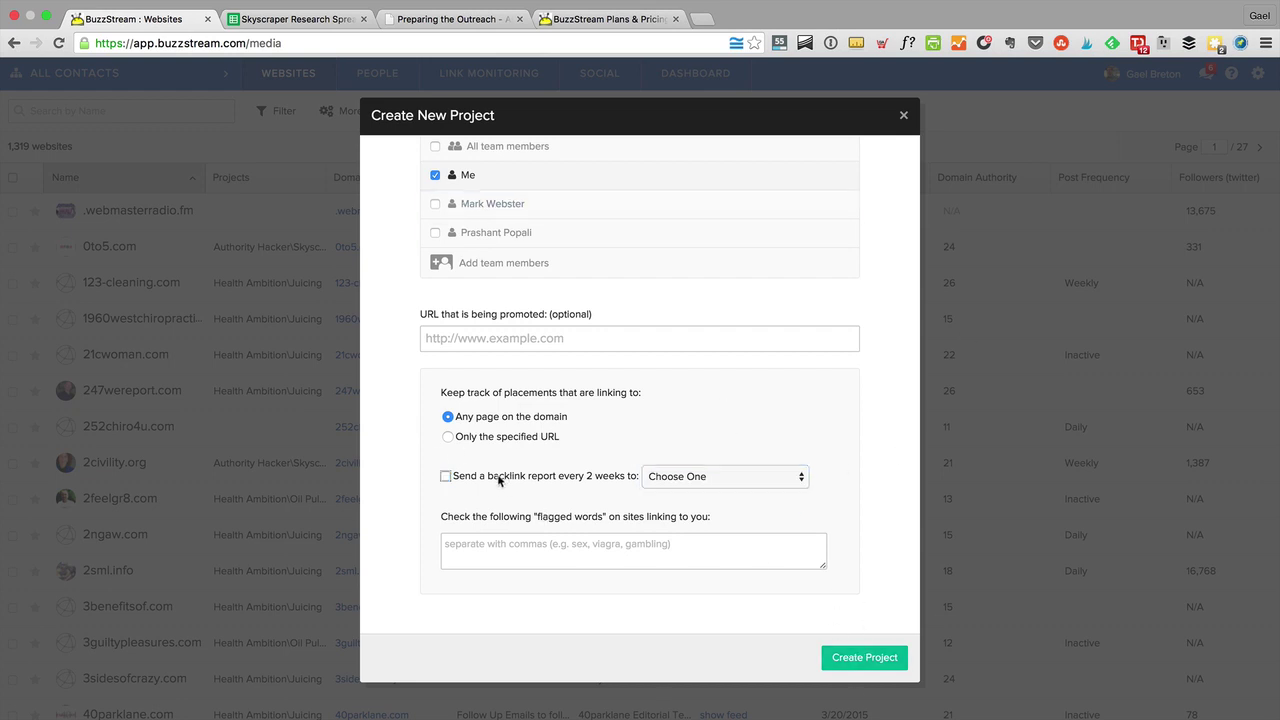
pyautogui.click(836, 654)
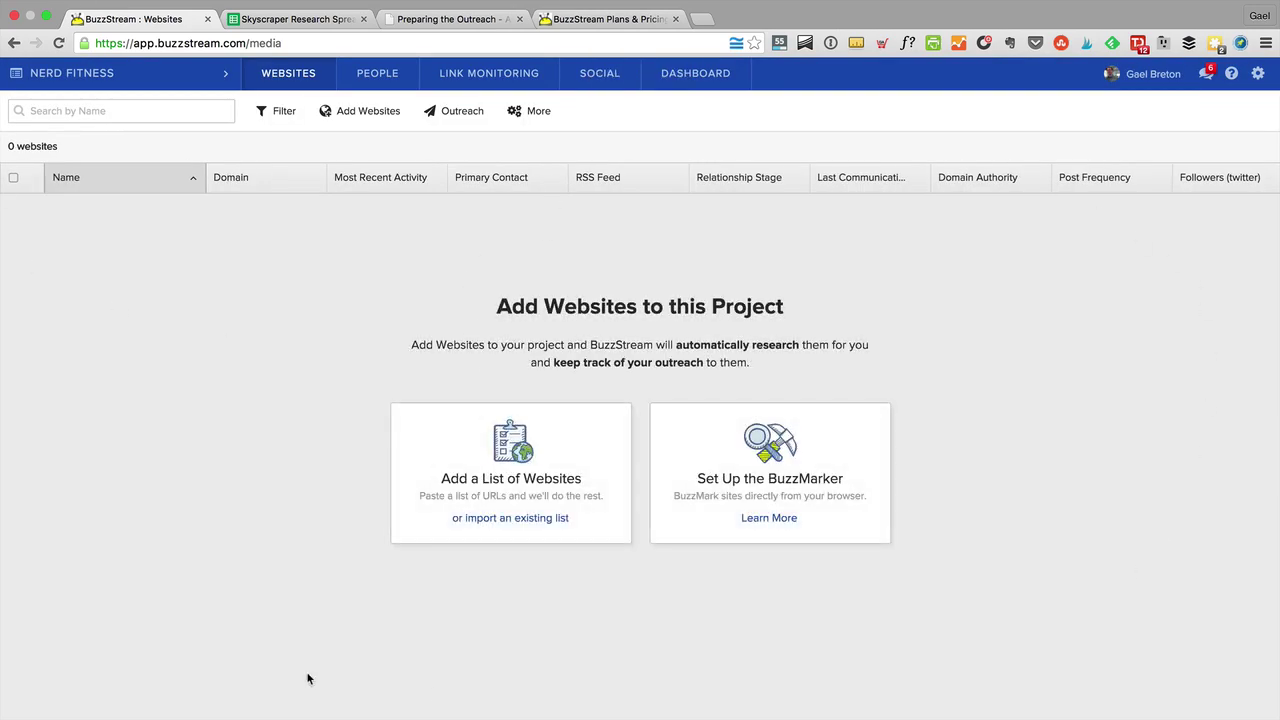
# Check the competing articles in the research spreadsheet, then start another BuzzStream project named Paleodiet.com.
pyautogui.click(120, 78)
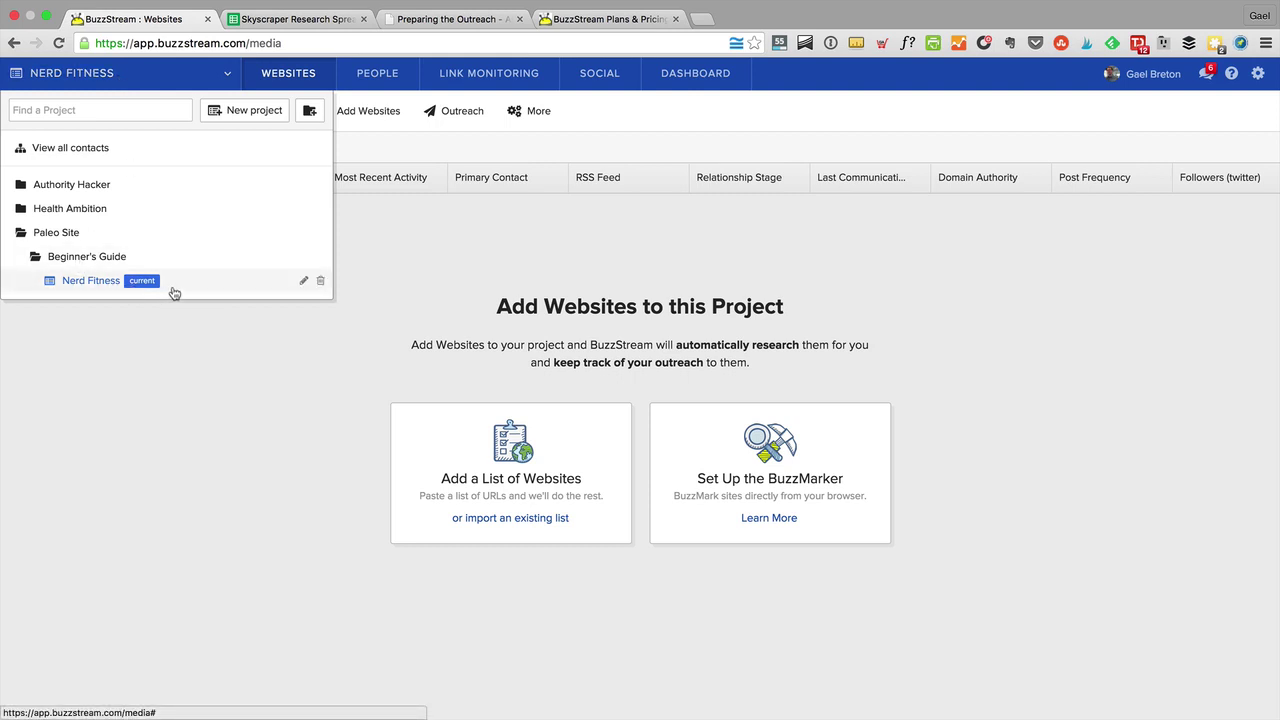
pyautogui.click(295, 40)
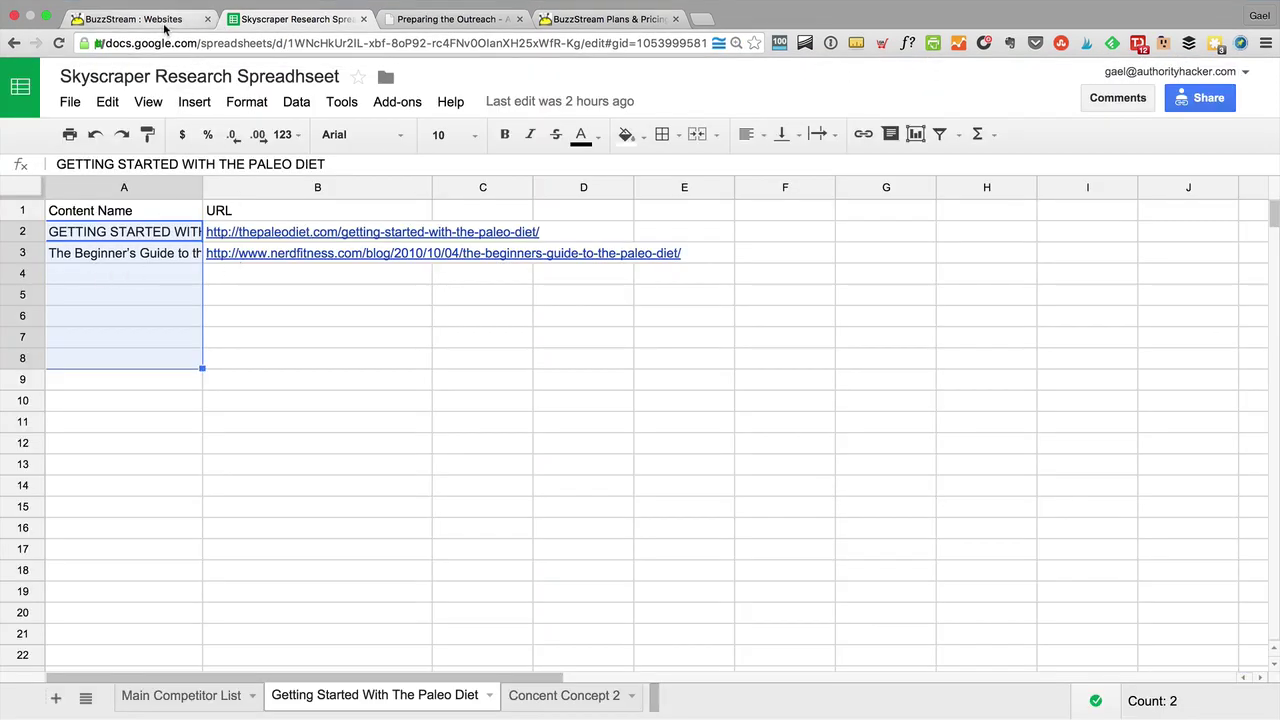
pyautogui.click(135, 19)
pyautogui.click(246, 115)
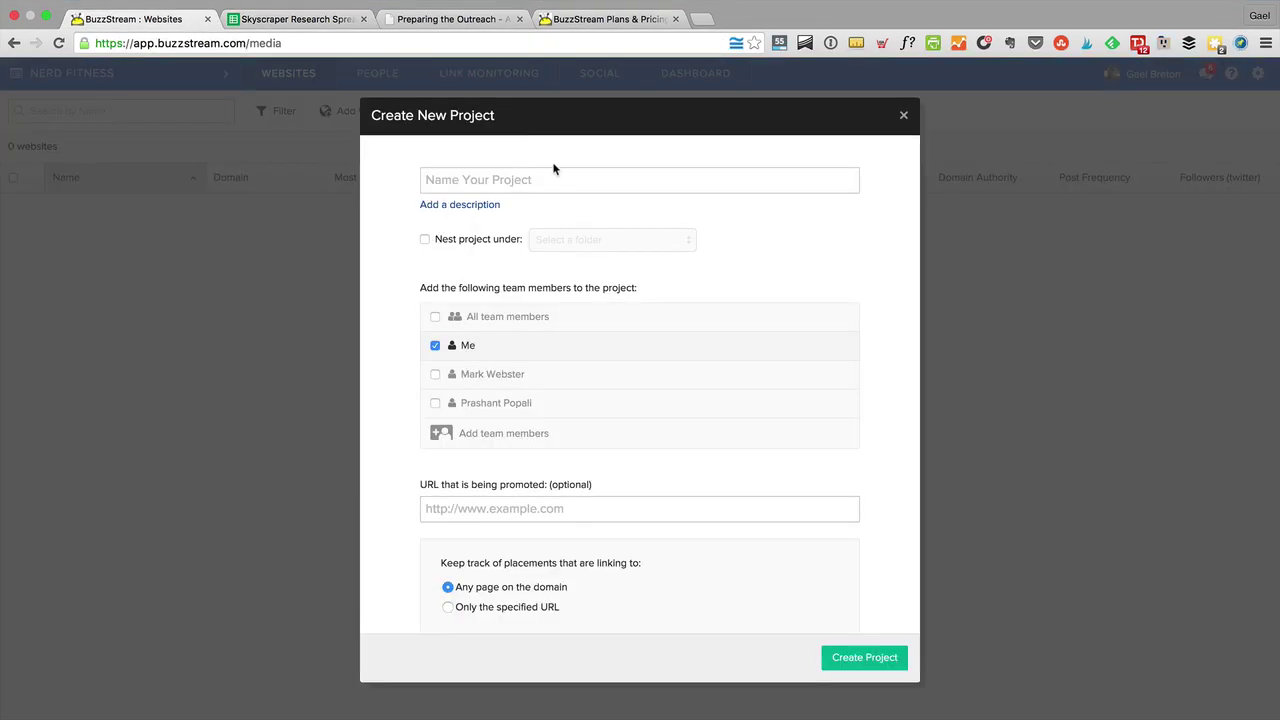
pyautogui.write('Paleodie')
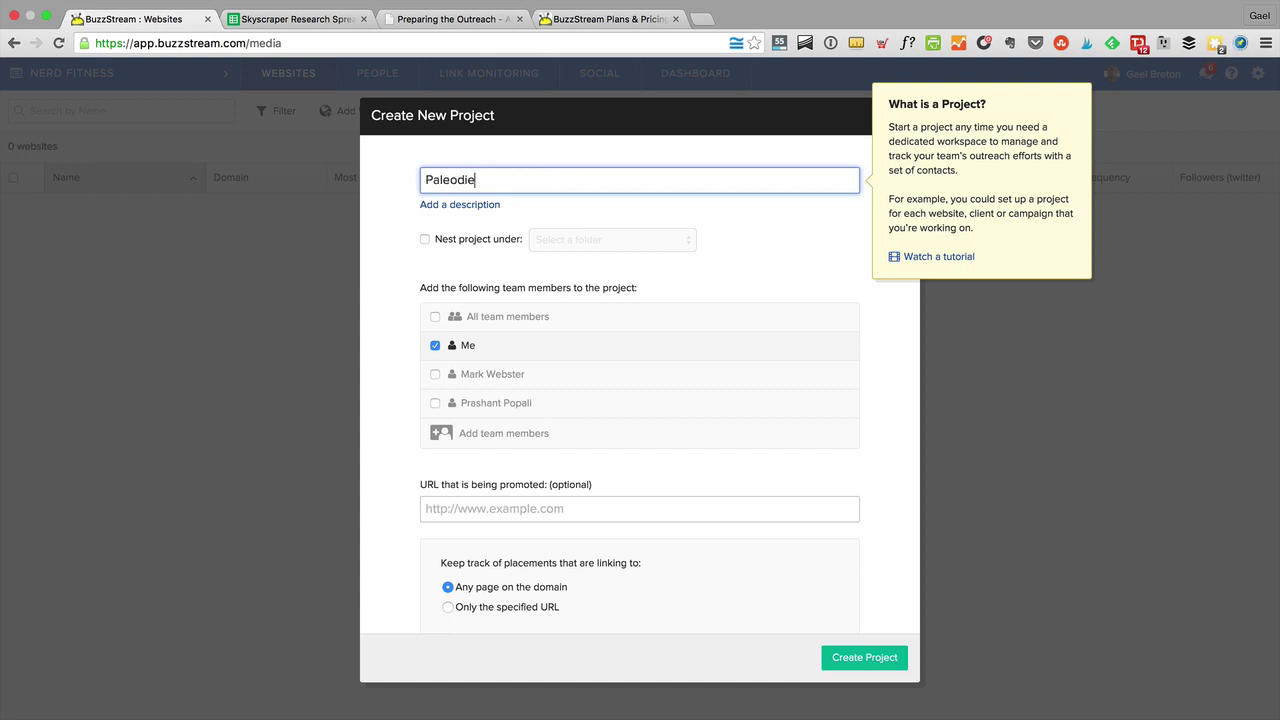
pyautogui.write('t.com')
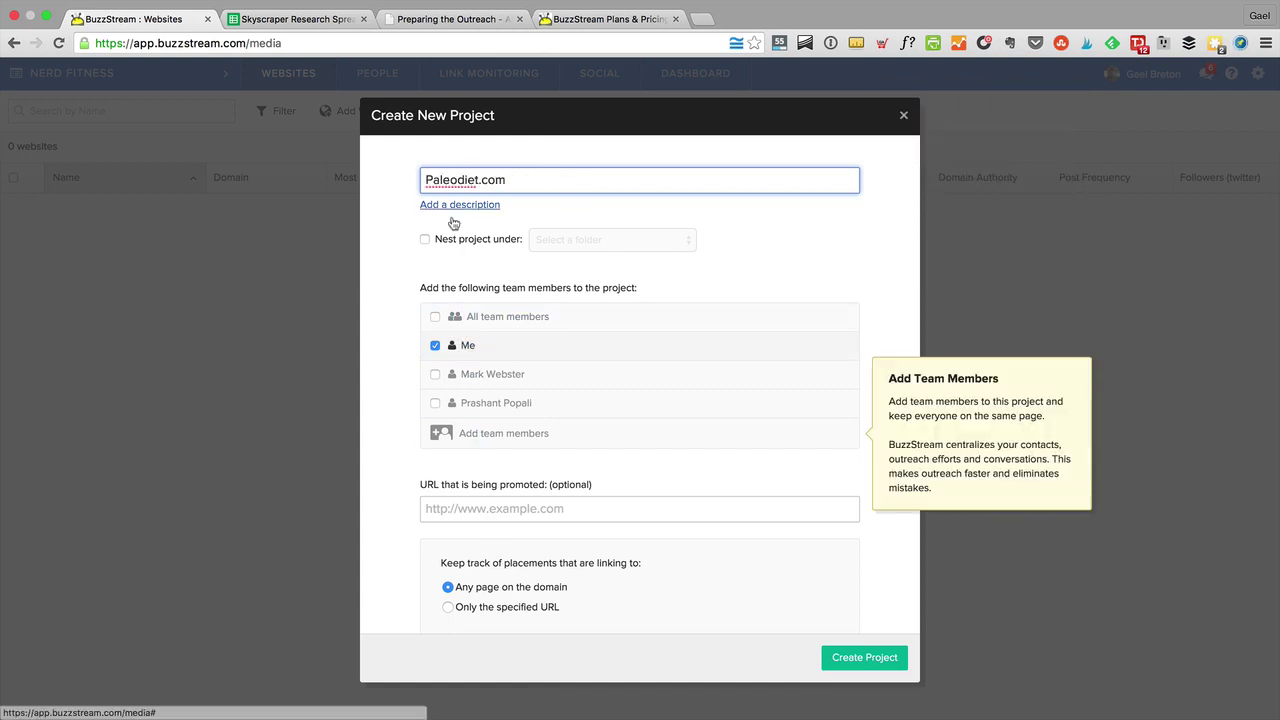
# Nest the Paleodiet.com project under the Beginner's Guide folder and create it.
pyautogui.click(450, 238)
pyautogui.click(580, 240)
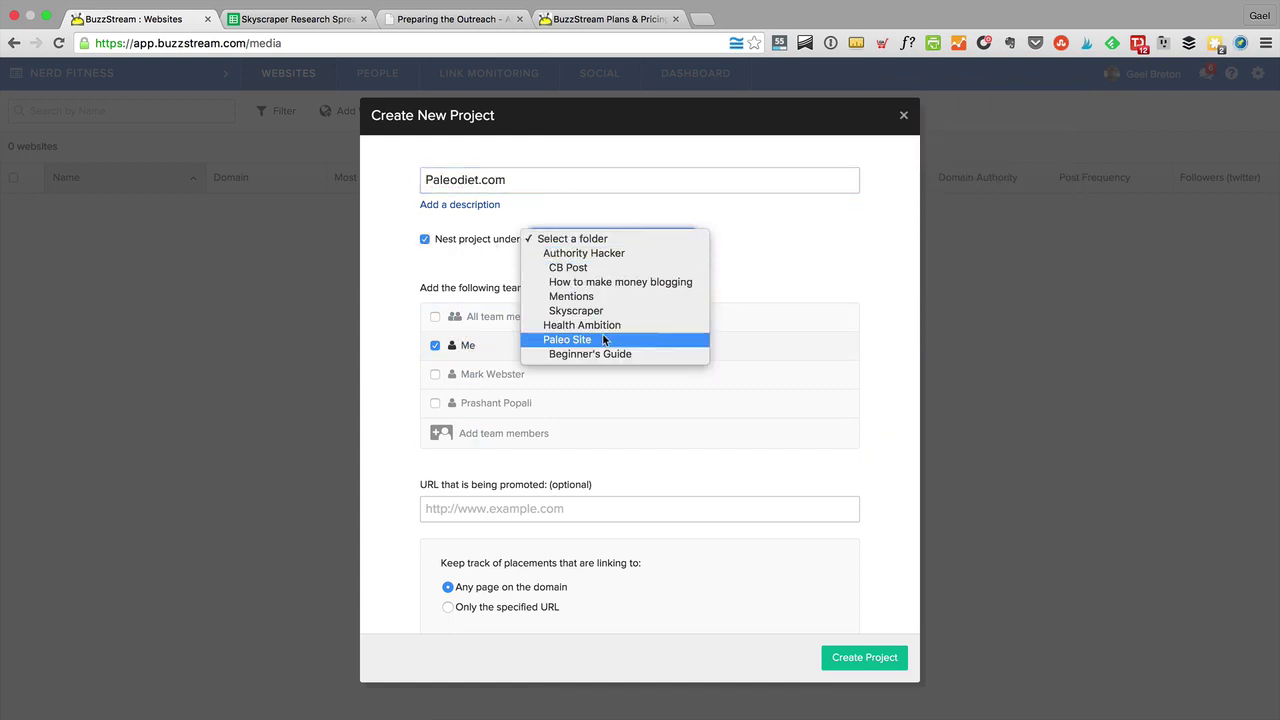
pyautogui.click(597, 334)
pyautogui.click(596, 242)
pyautogui.click(600, 251)
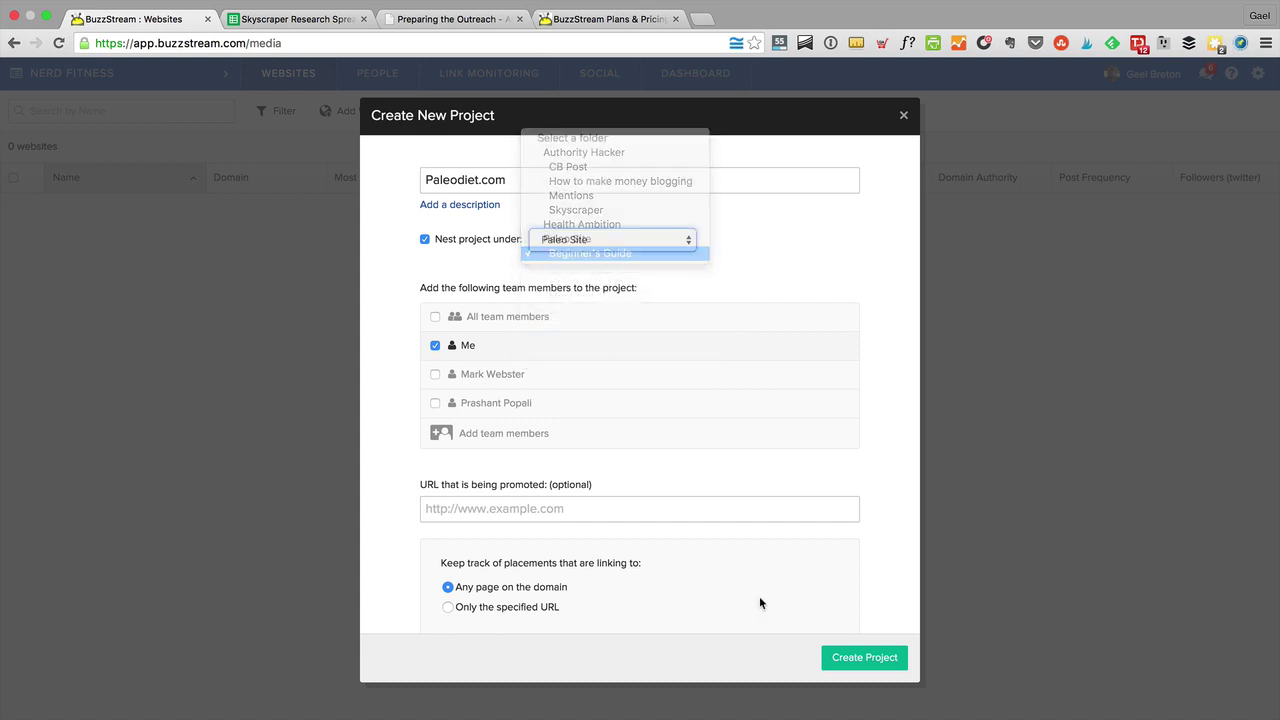
pyautogui.click(848, 657)
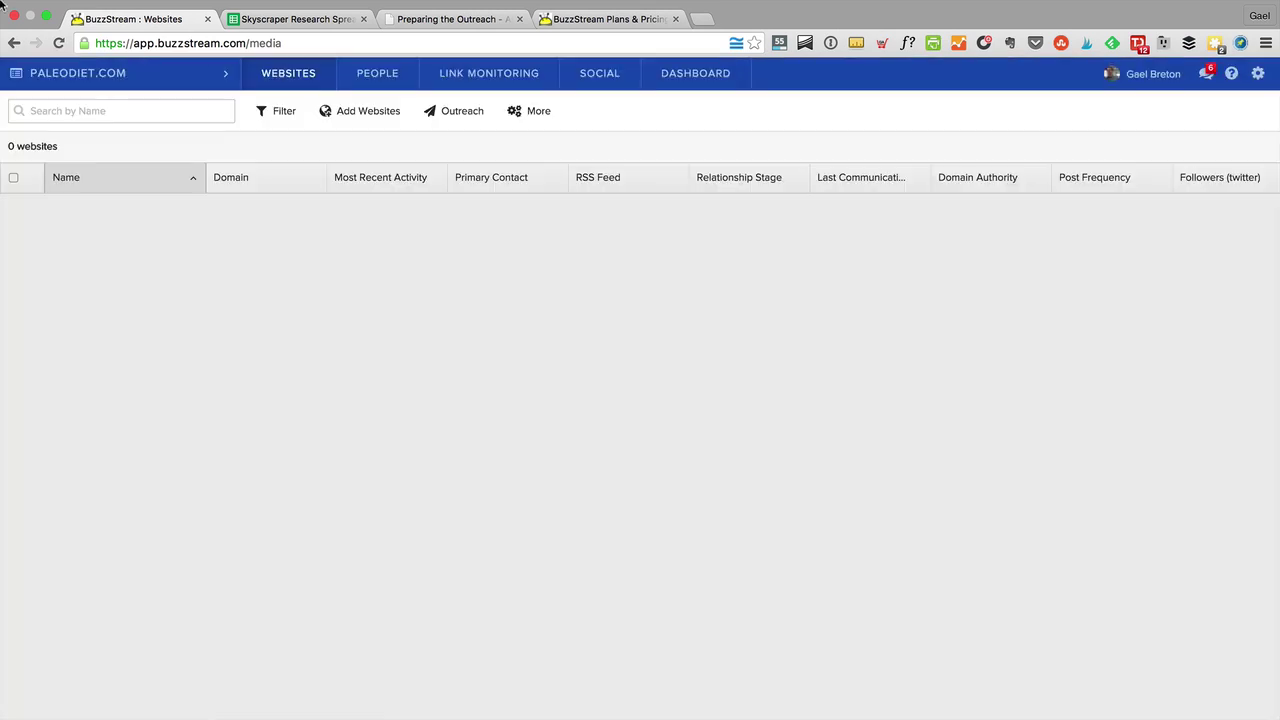
# Open the Content Resharing email template, examine its [First Name] and [Insert URL Here] placeholders, and close it without saving.
pyautogui.click(200, 88)
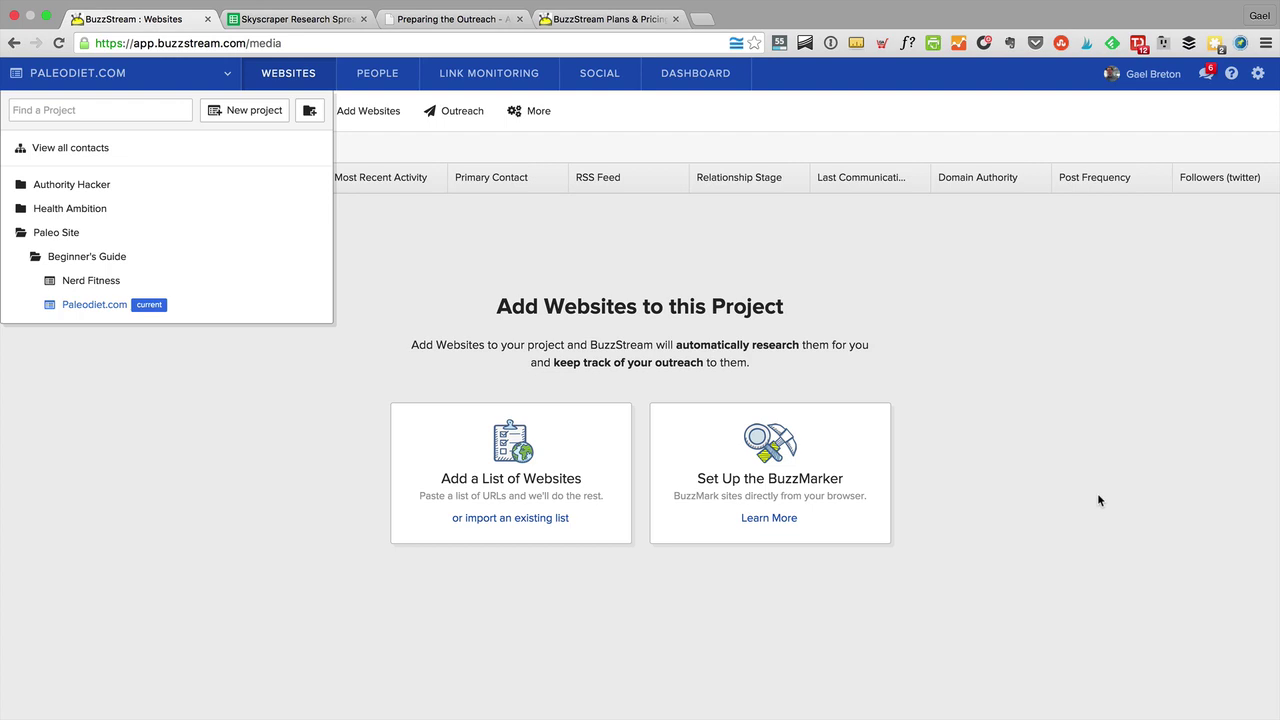
pyautogui.click(466, 118)
pyautogui.click(452, 162)
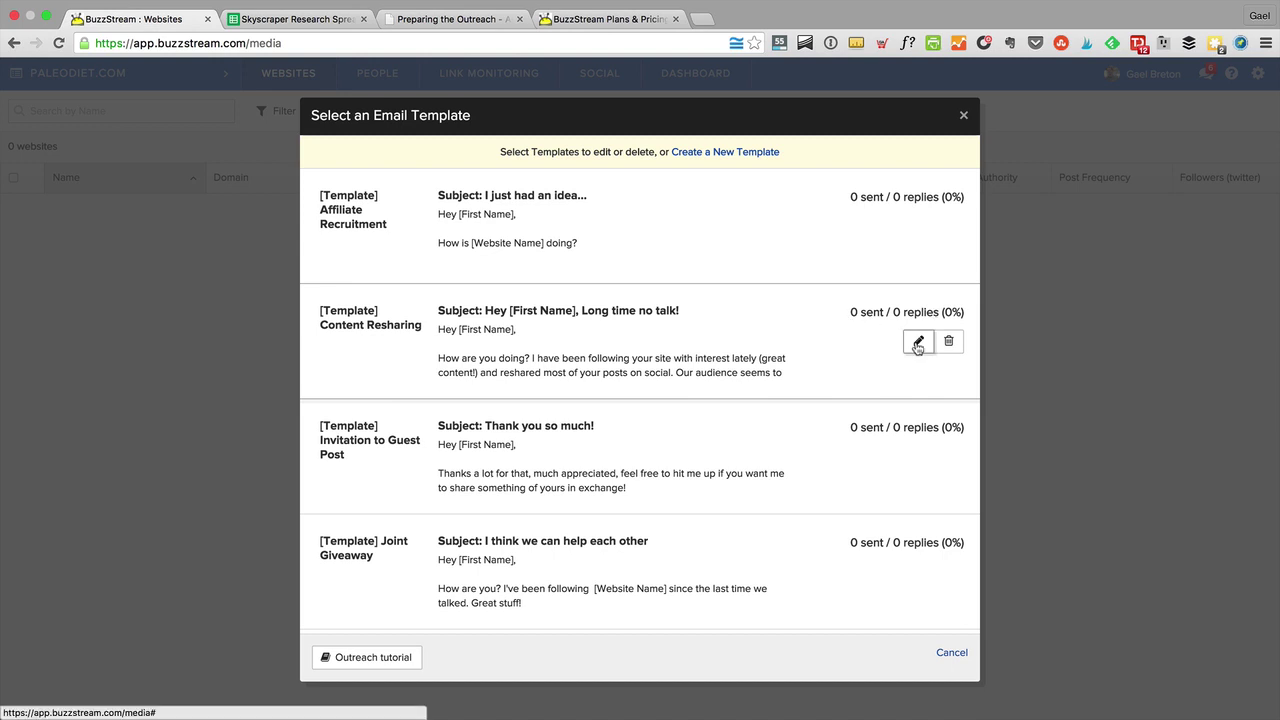
pyautogui.click(918, 342)
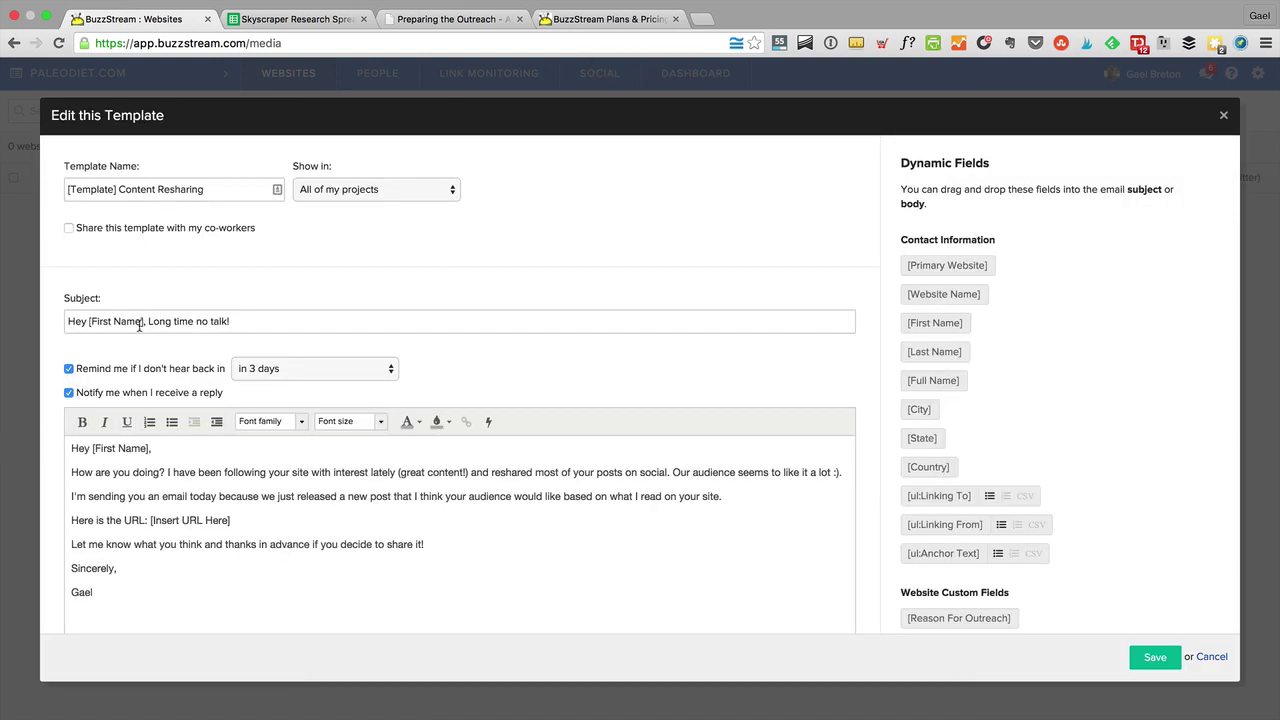
pyautogui.moveTo(142, 321); pyautogui.dragTo(125, 321)
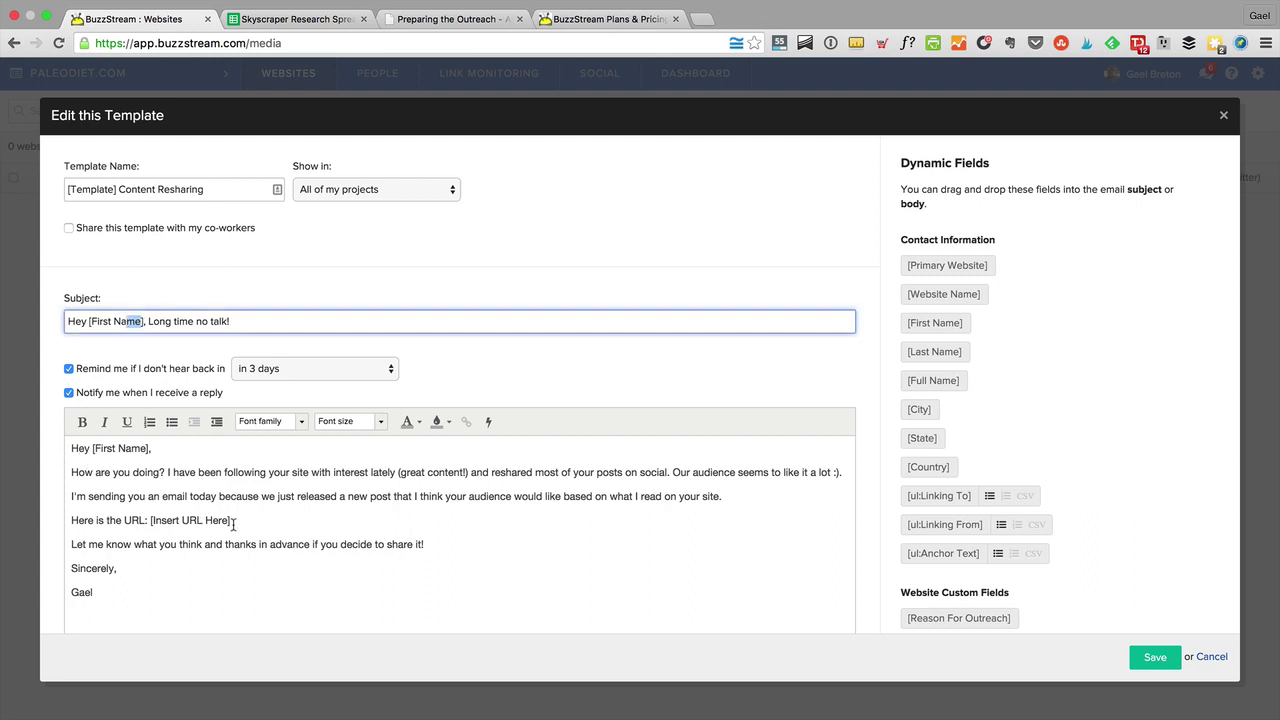
pyautogui.moveTo(243, 520); pyautogui.dragTo(200, 520)
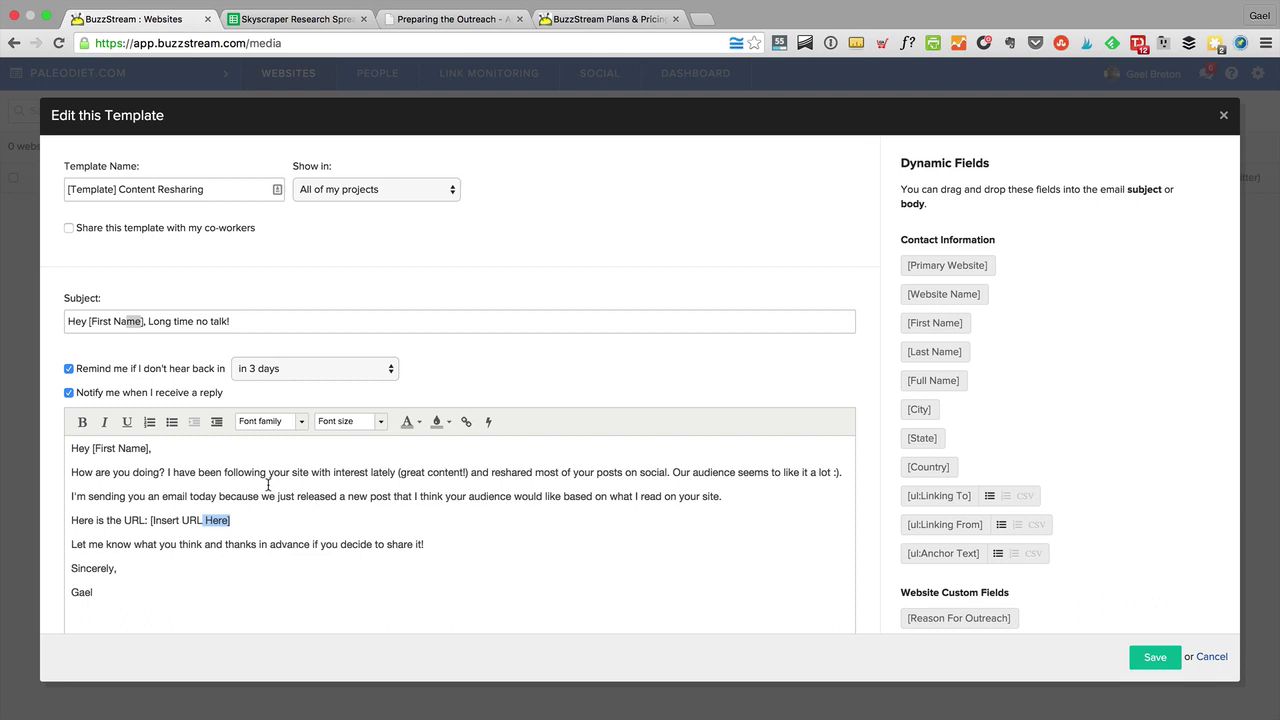
pyautogui.click(90, 321)
pyautogui.moveTo(101, 320); pyautogui.dragTo(166, 318)
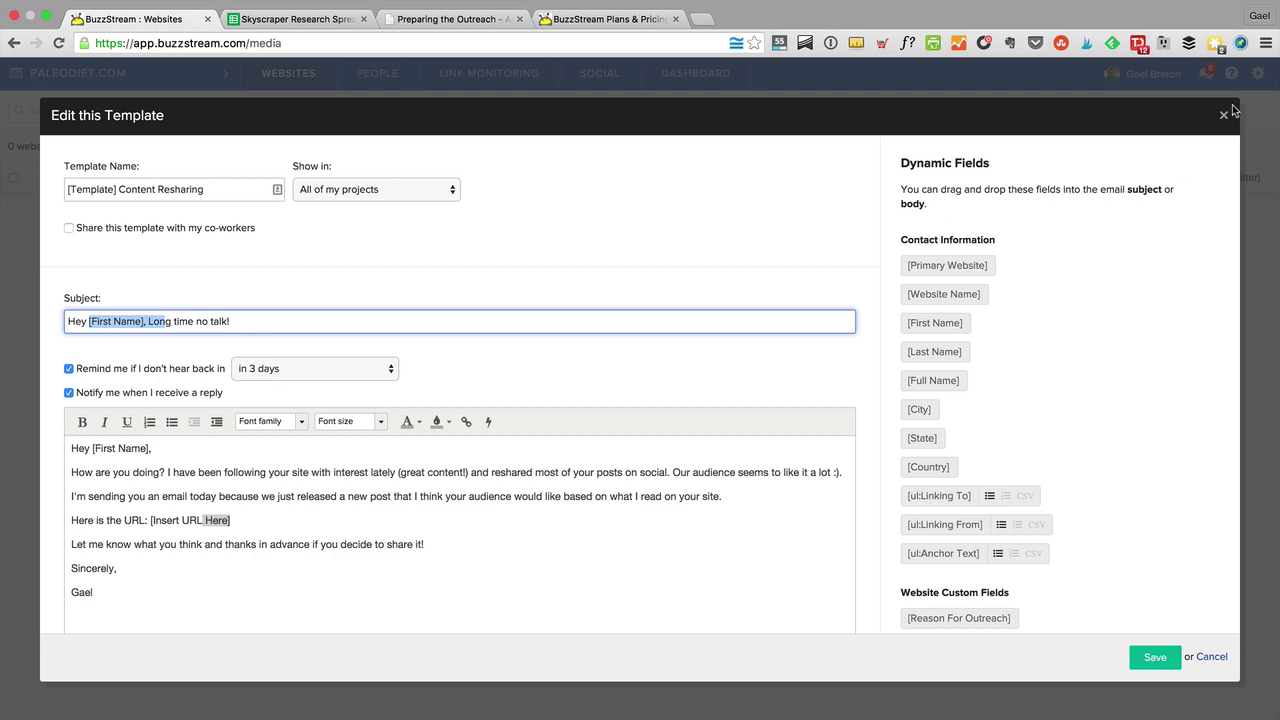
pyautogui.click(1226, 116)
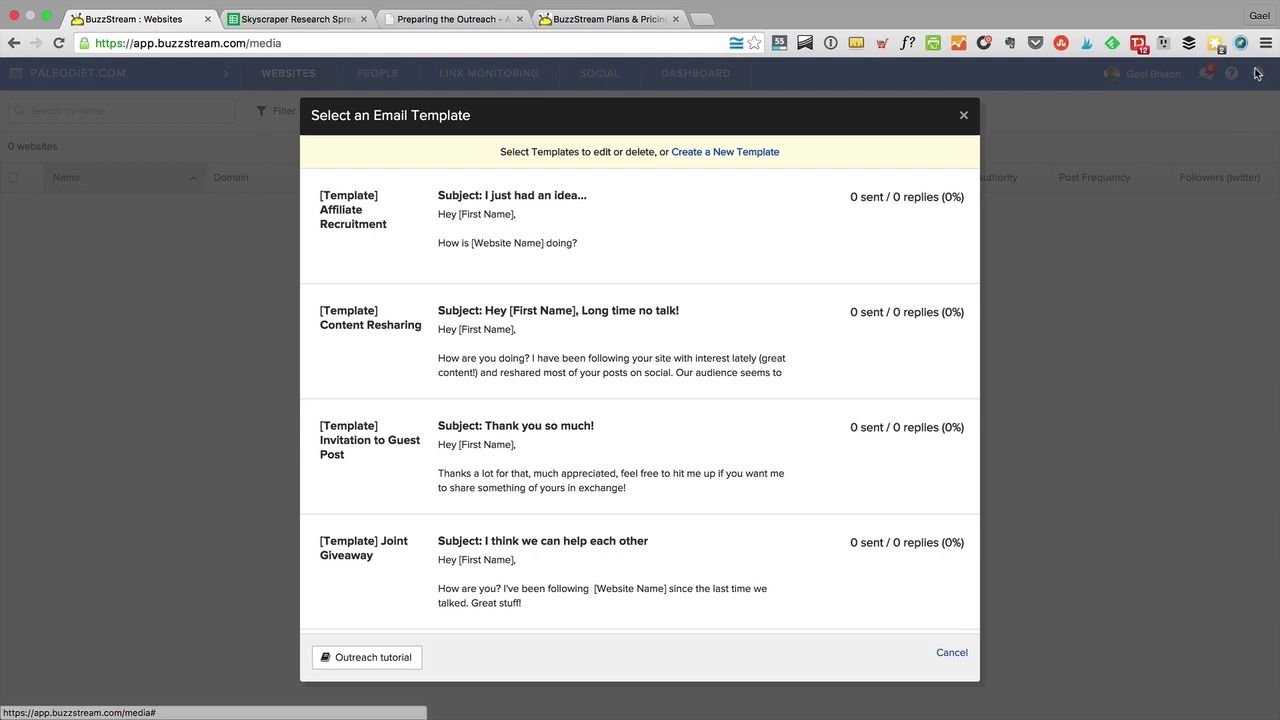
pyautogui.click(963, 115)
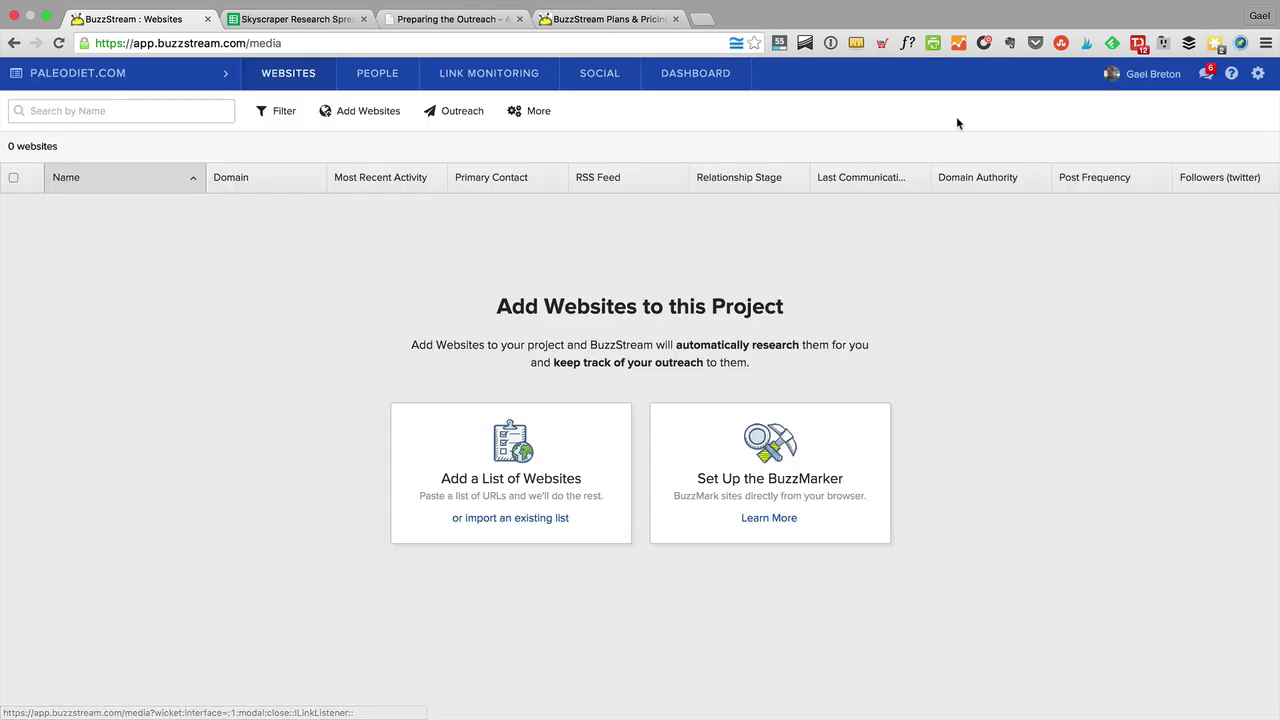
# Open the account's custom field settings and examine the custom fields defined for websites.
pyautogui.click(1261, 74)
pyautogui.click(1165, 117)
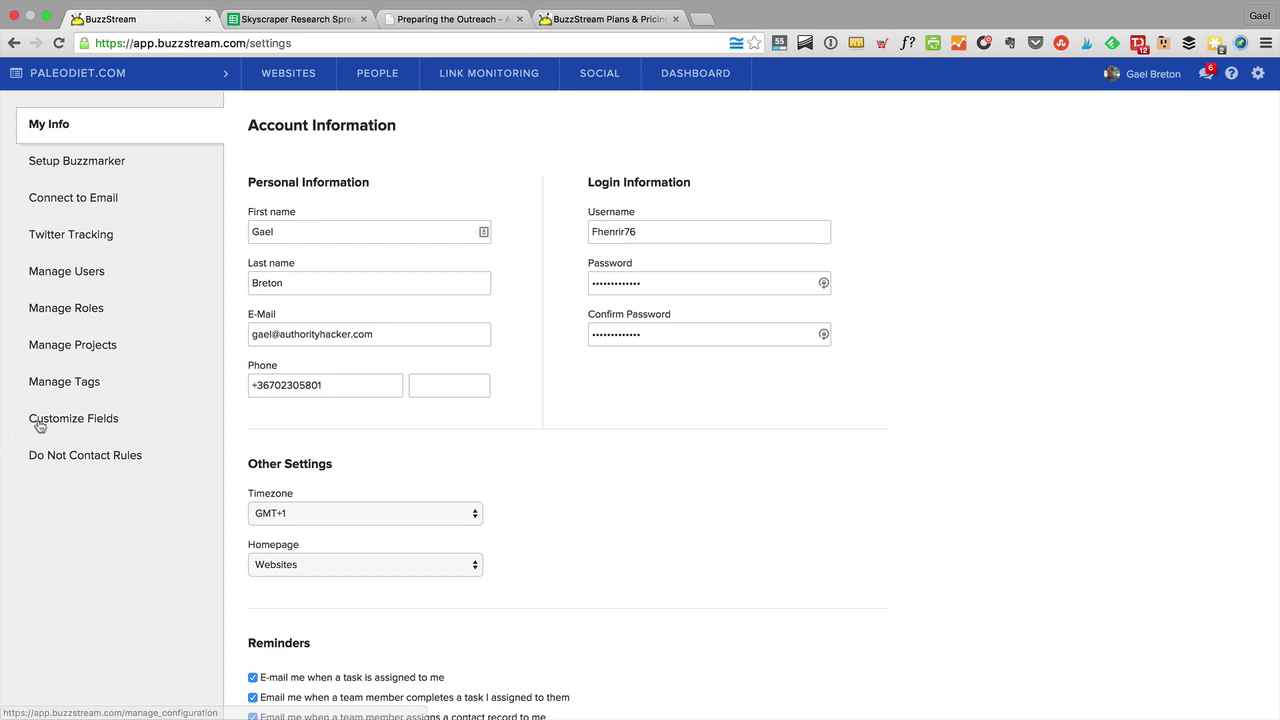
pyautogui.click(40, 424)
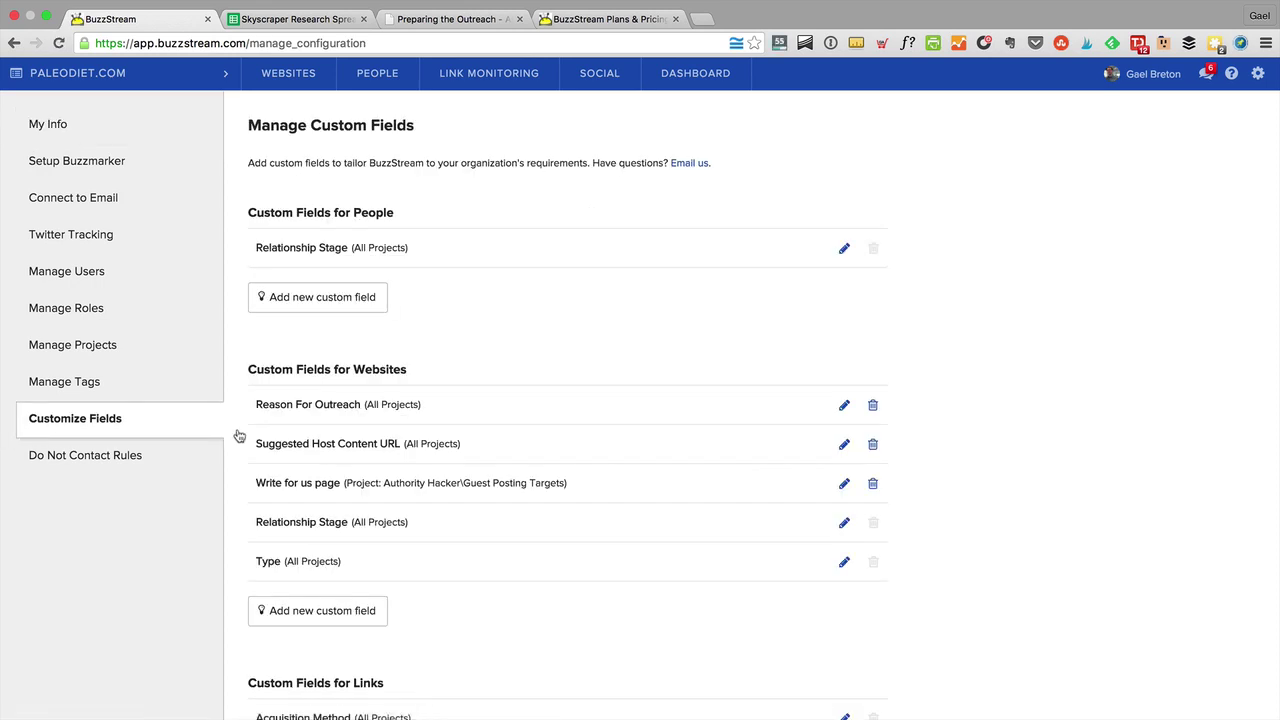
pyautogui.moveTo(271, 370); pyautogui.dragTo(408, 371)
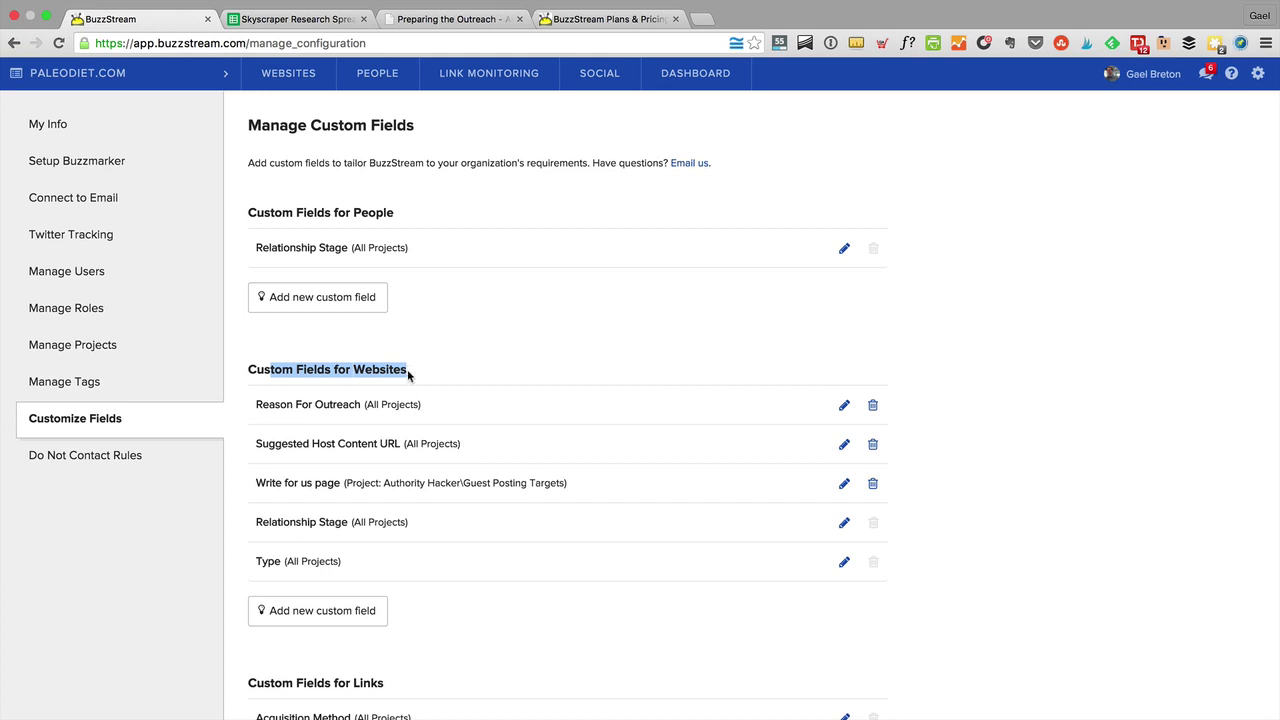
pyautogui.scroll(-2, 408, 372)
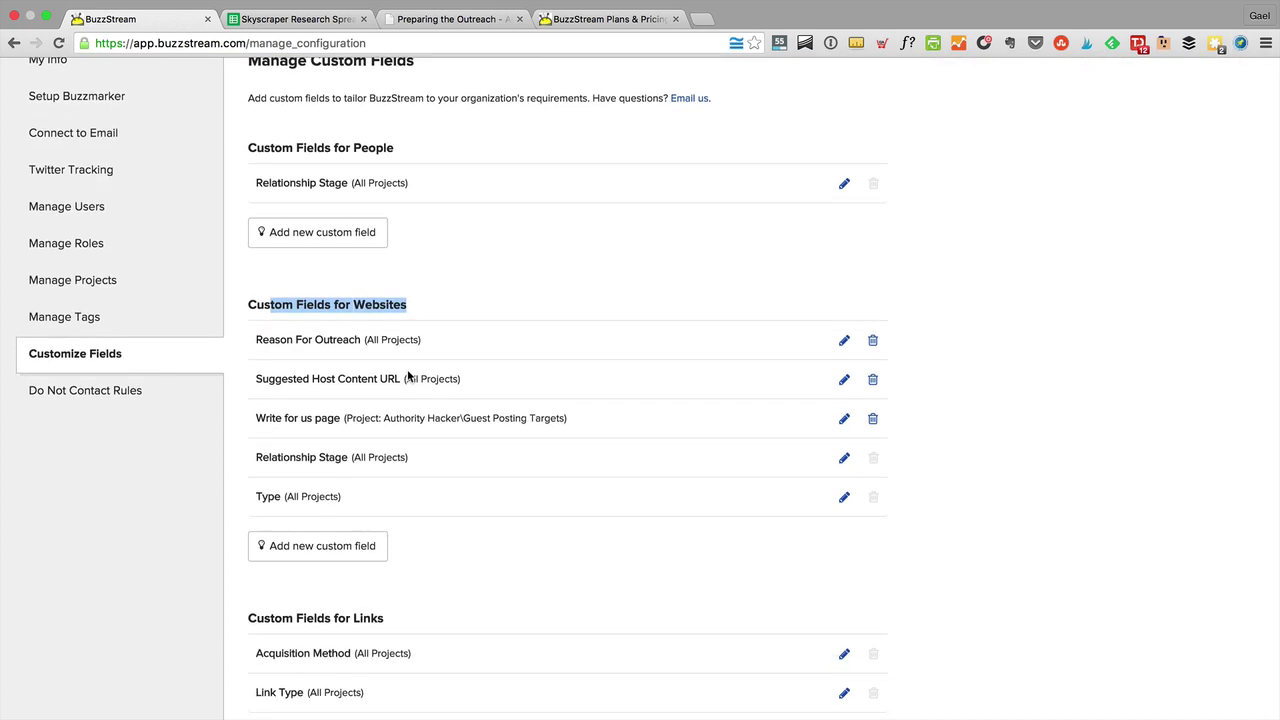
pyautogui.scroll(-1, 347, 557)
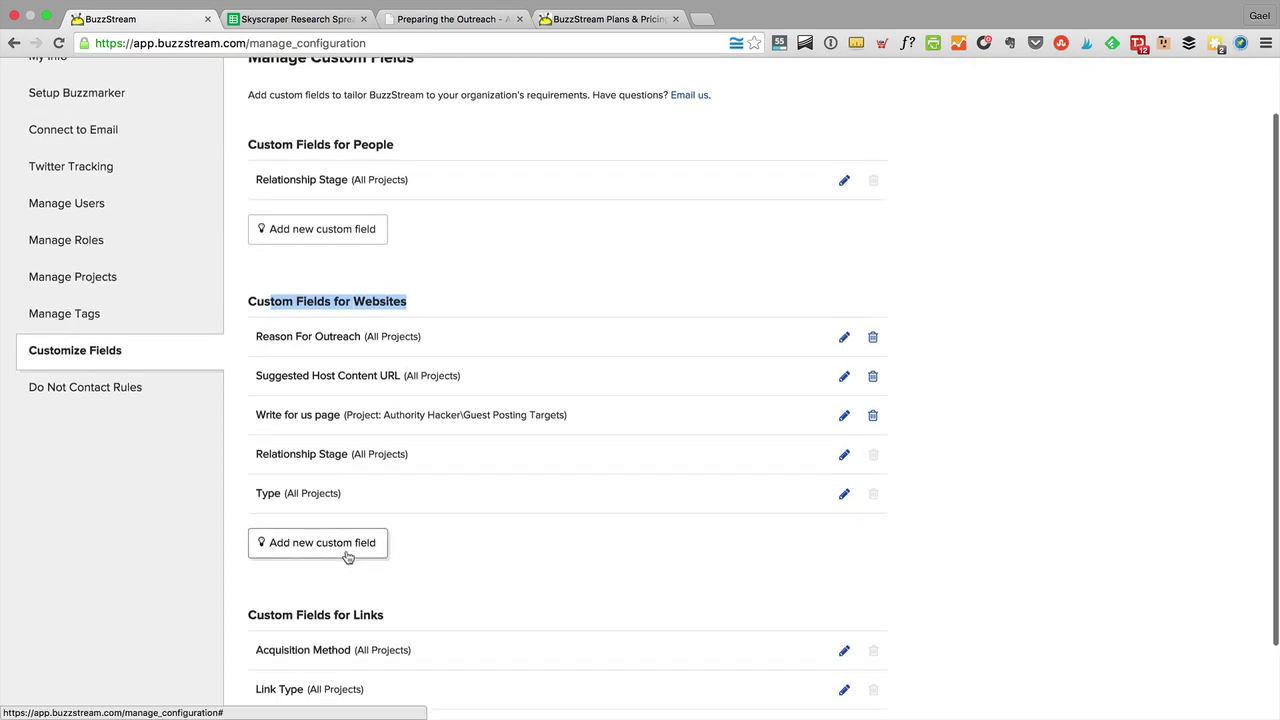
pyautogui.click(347, 555)
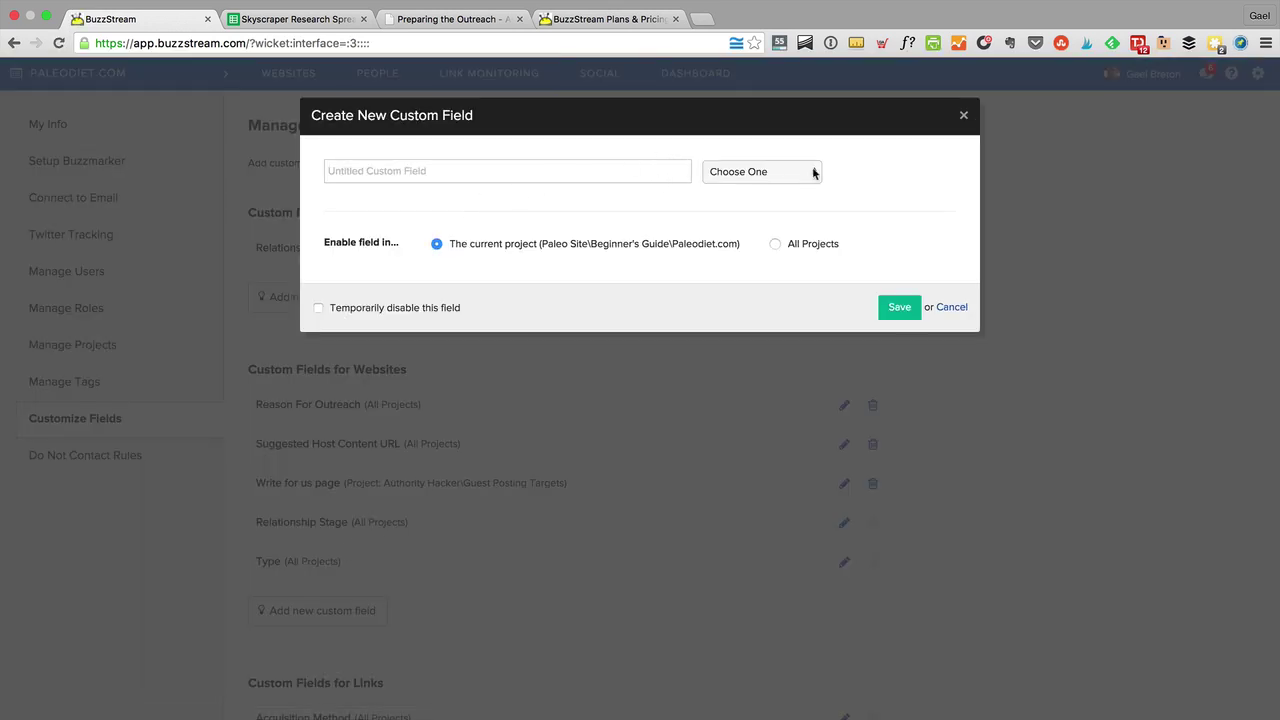
pyautogui.click(730, 172)
pyautogui.click(730, 186)
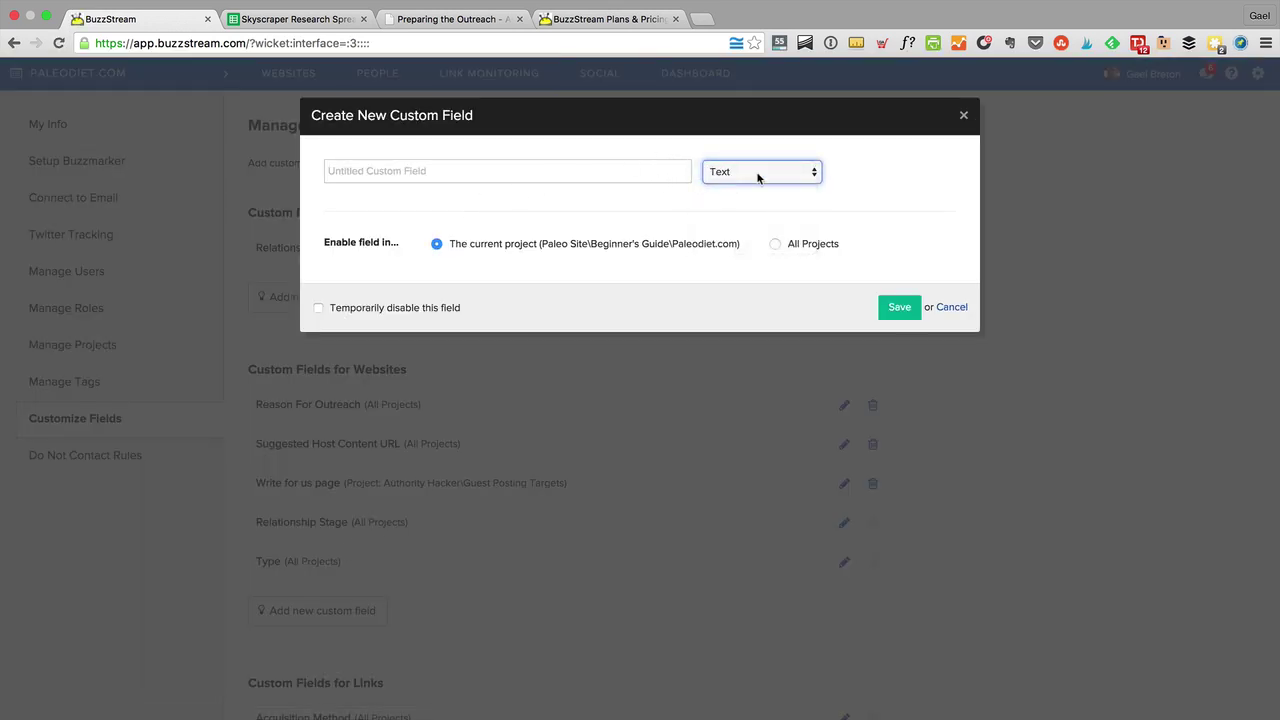
pyautogui.click(964, 115)
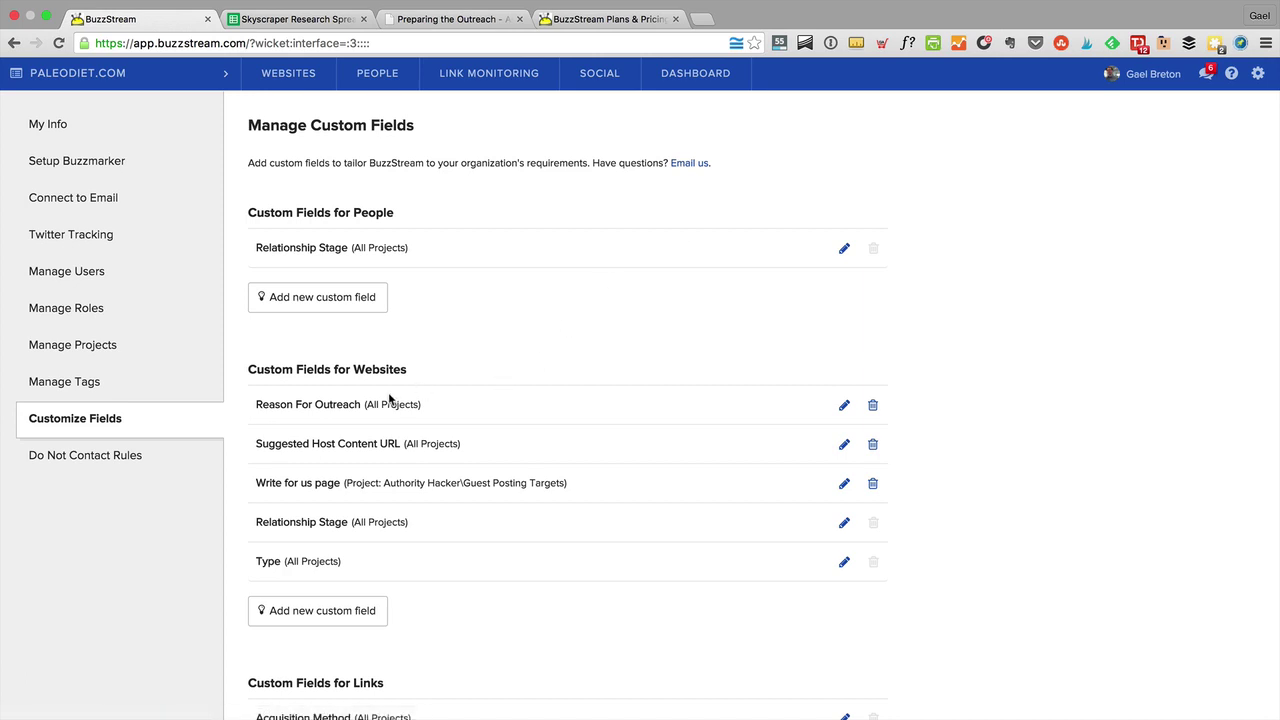
# Examine the Reason For Outreach and Suggested Host Content URL website fields, and compare the People and Websites field sections.
pyautogui.moveTo(362, 404); pyautogui.dragTo(244, 397)
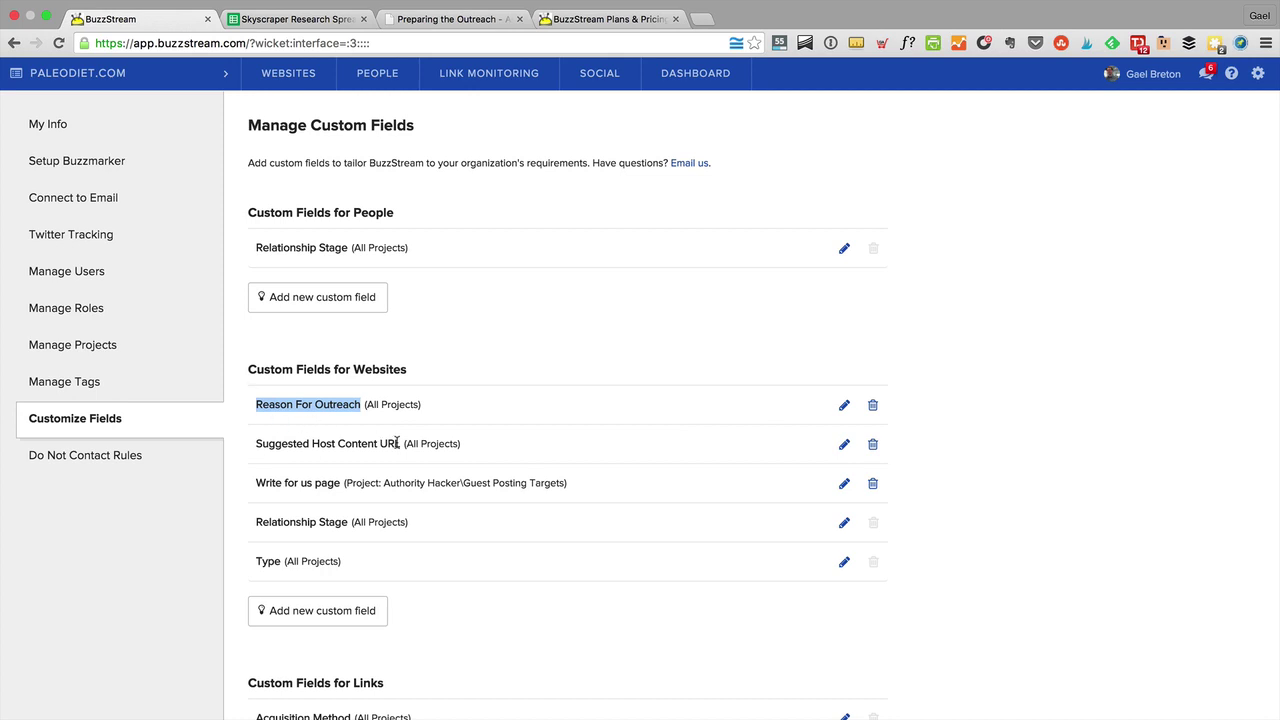
pyautogui.moveTo(401, 446); pyautogui.dragTo(255, 443)
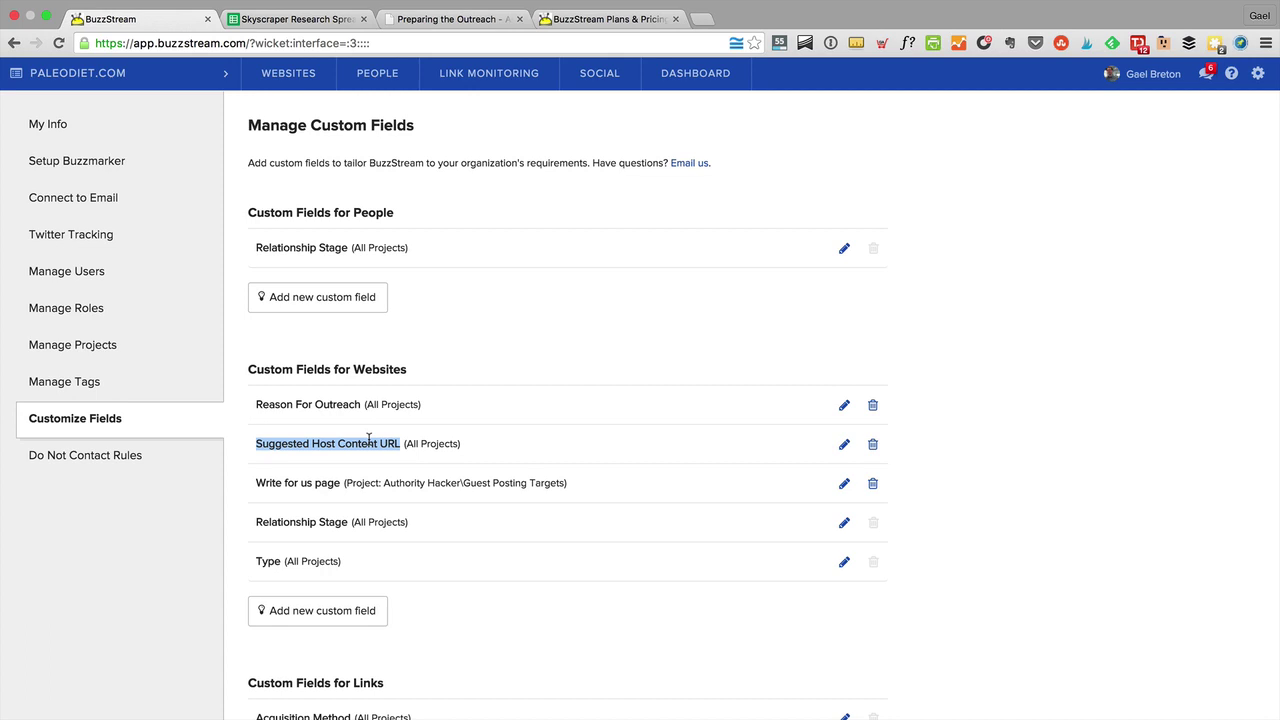
pyautogui.click(909, 340)
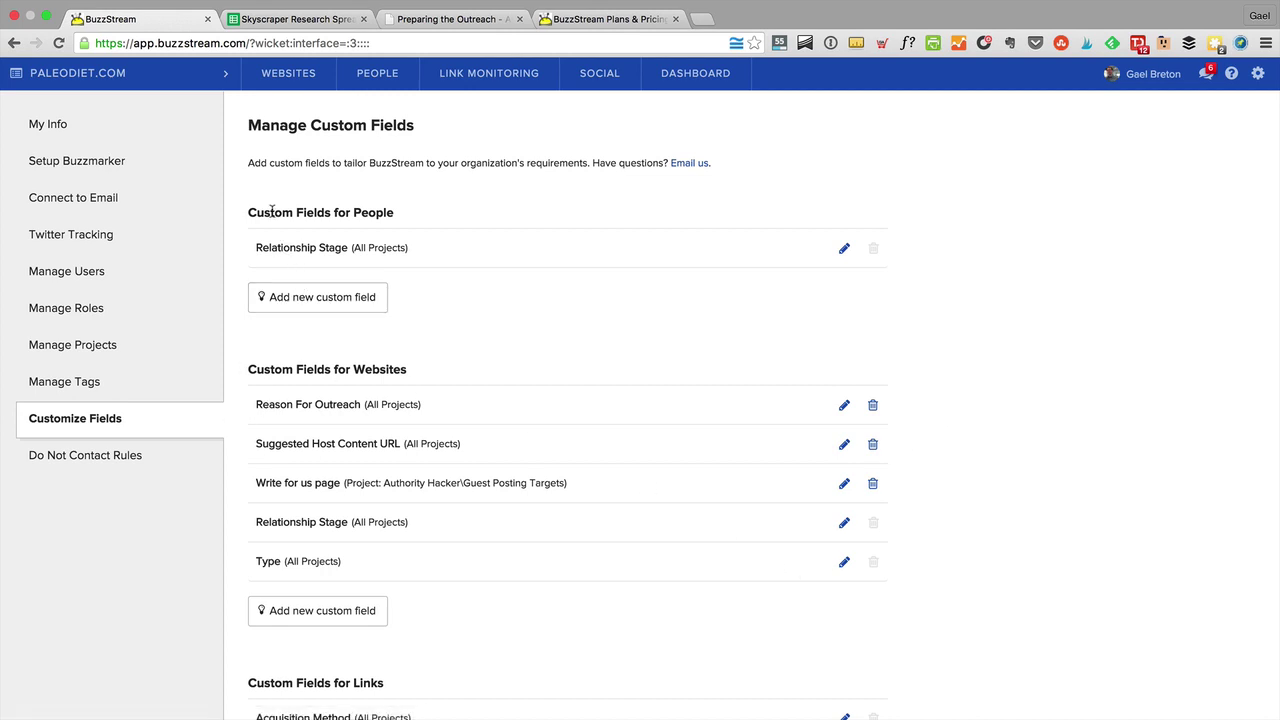
pyautogui.moveTo(270, 212); pyautogui.dragTo(449, 207)
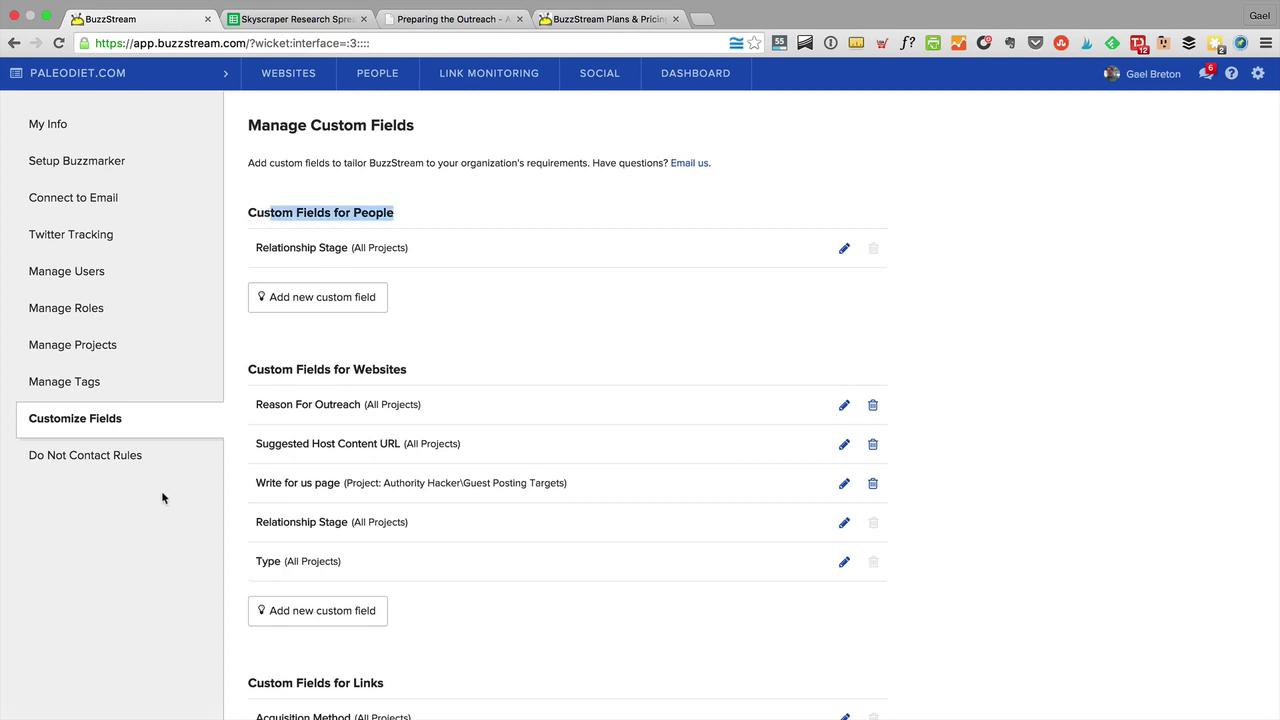
pyautogui.moveTo(255, 369); pyautogui.dragTo(396, 366)
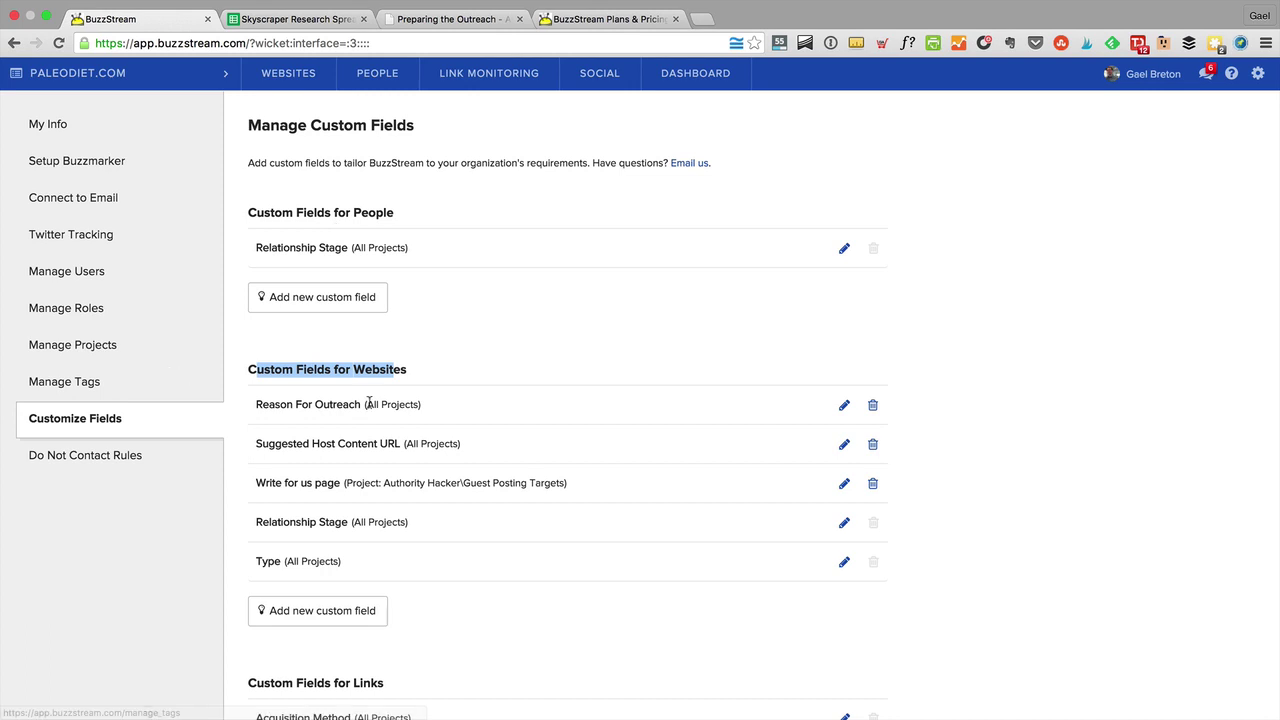
pyautogui.click(967, 510)
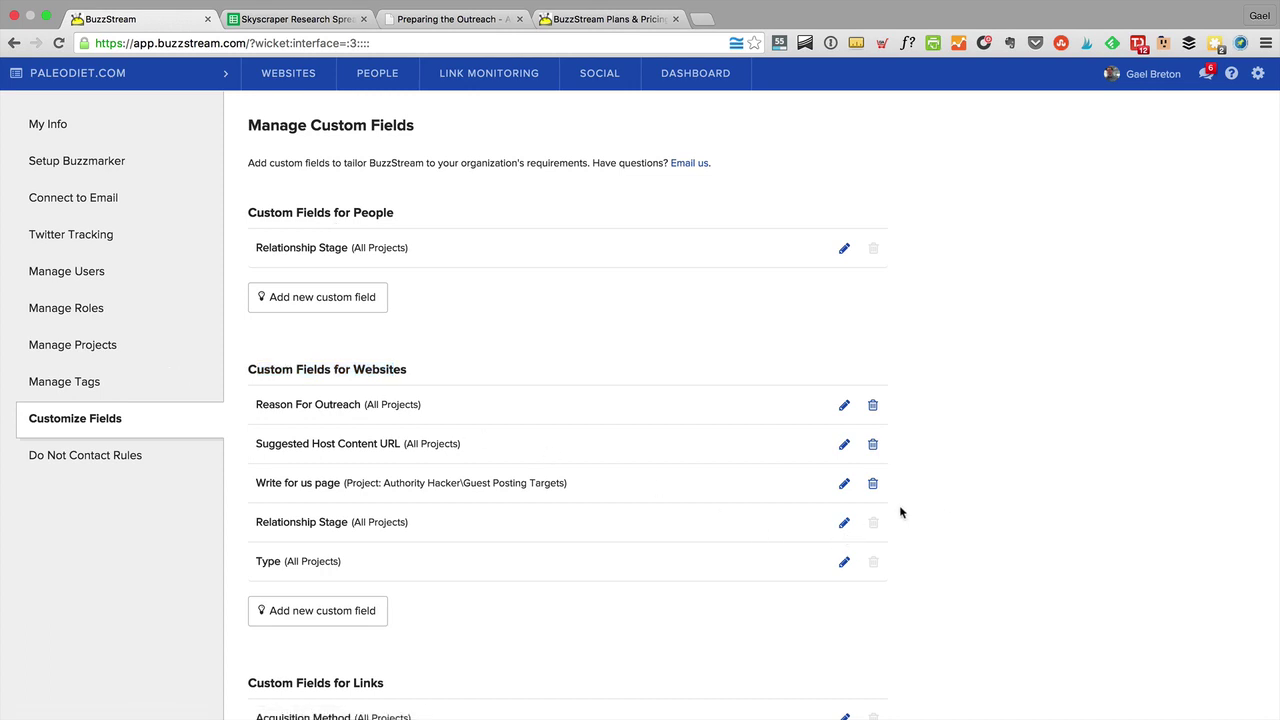
# Examine the website Relationship Stage options, trying out a blank option and removing it again, without saving the field.
pyautogui.click(846, 522)
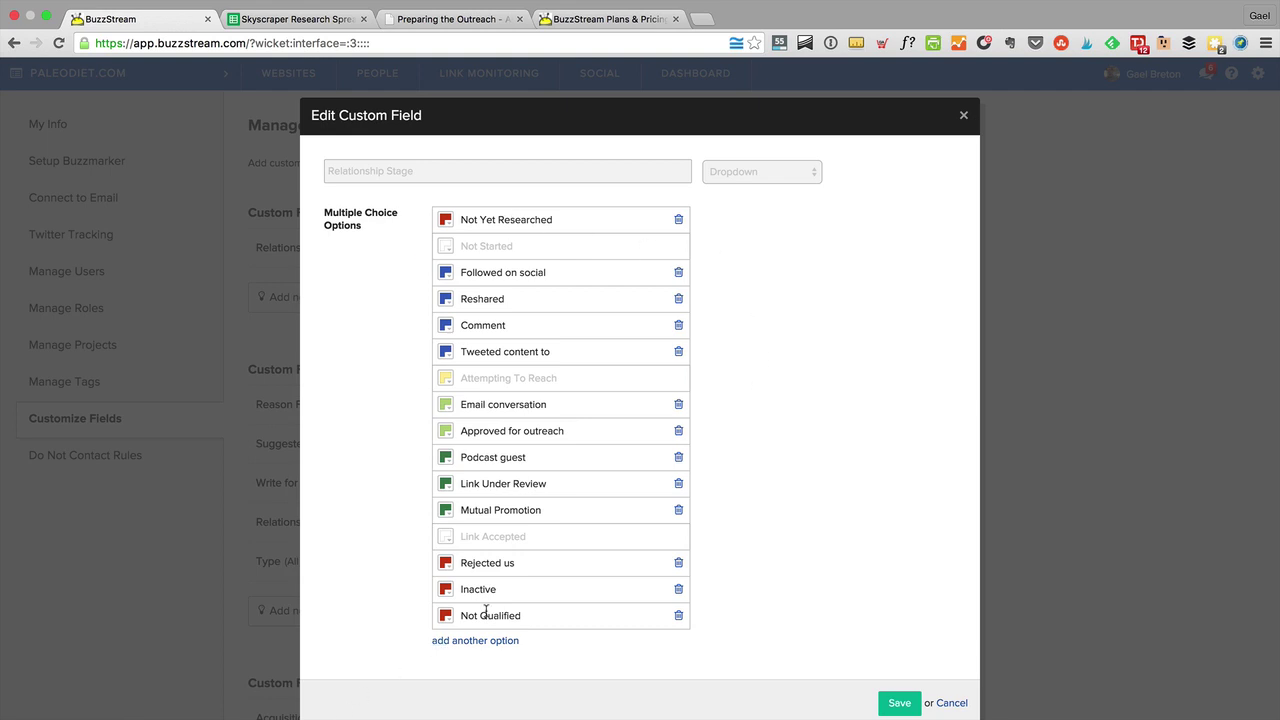
pyautogui.click(458, 645)
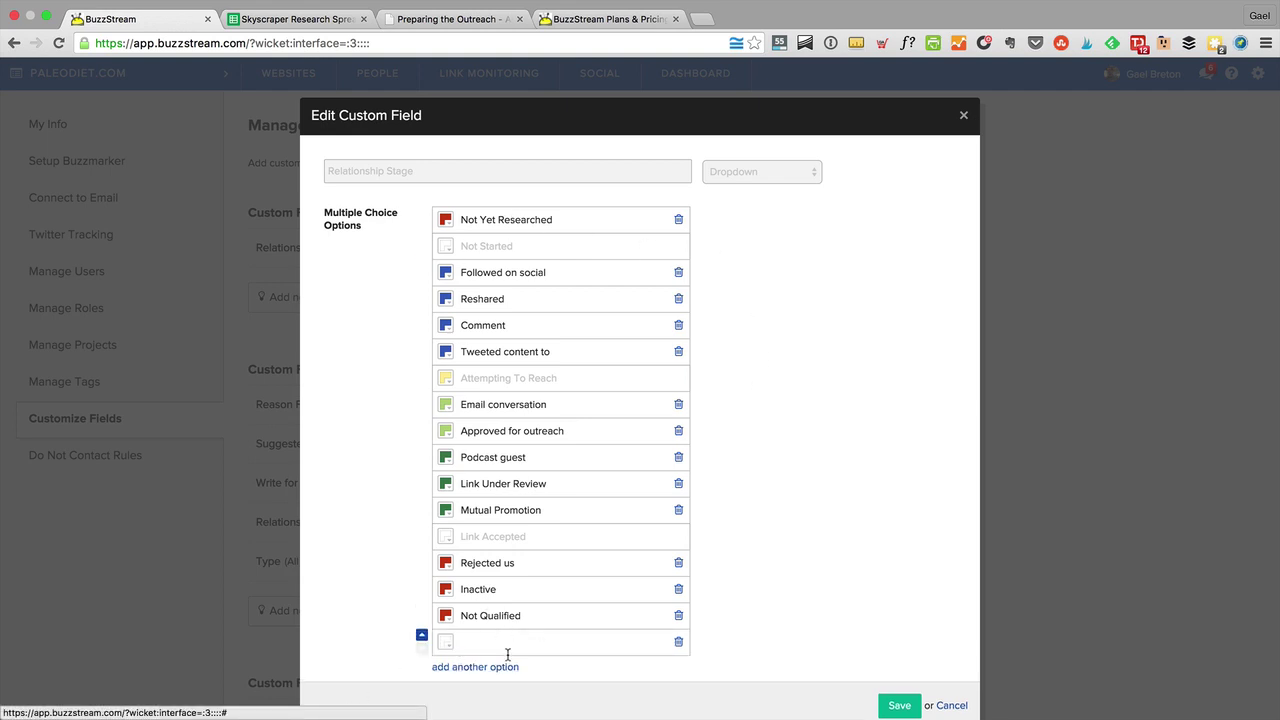
pyautogui.click(678, 642)
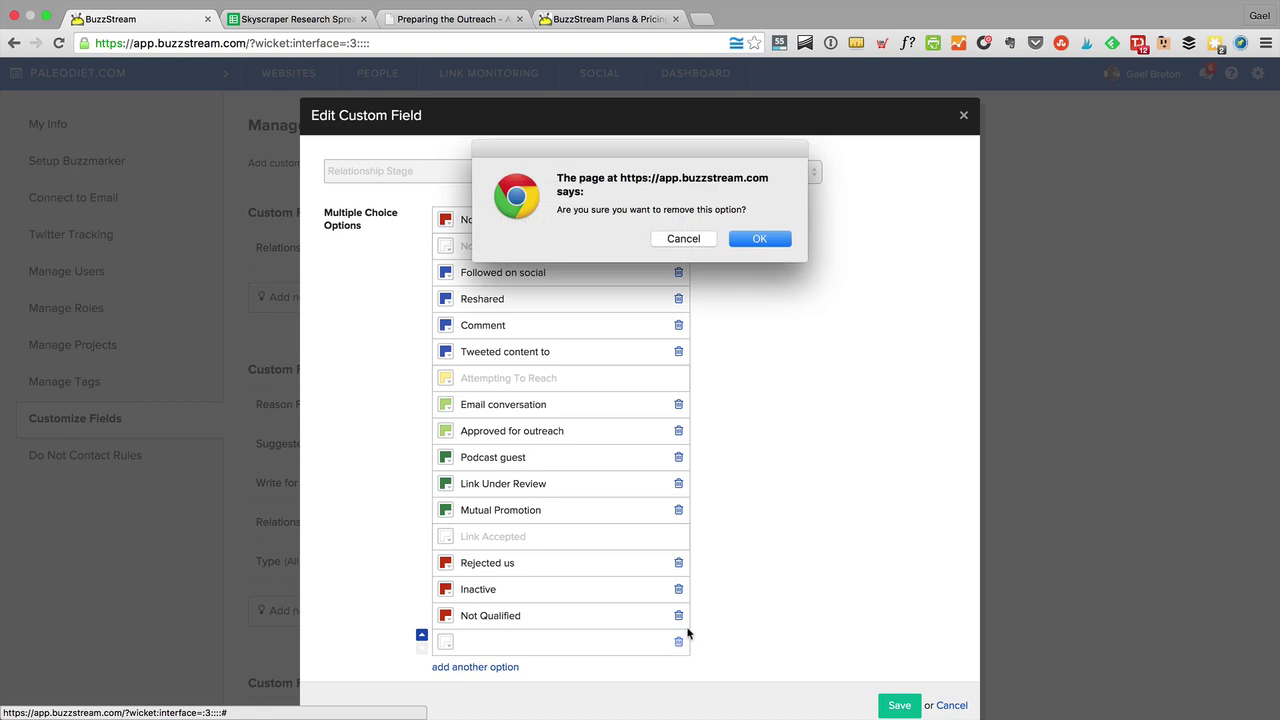
pyautogui.click(762, 239)
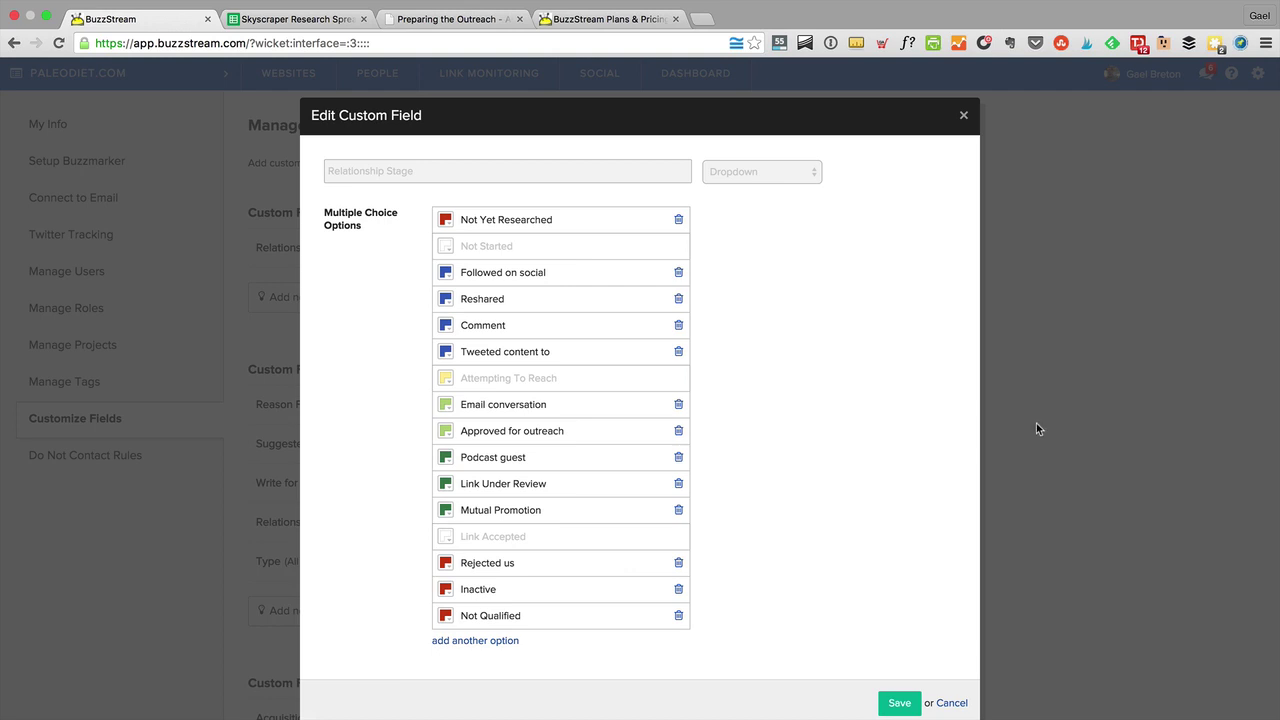
pyautogui.click(963, 118)
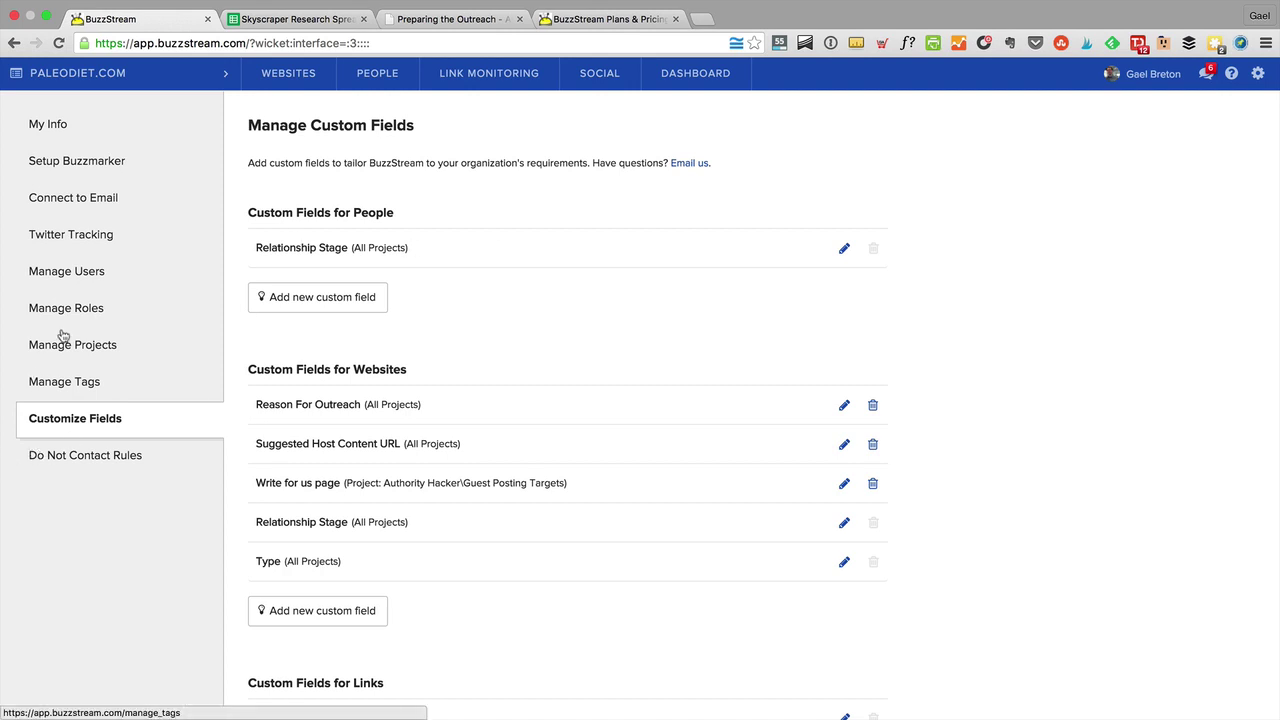
# Review the connected email accounts and the providers offered for adding another account.
pyautogui.click(45, 200)
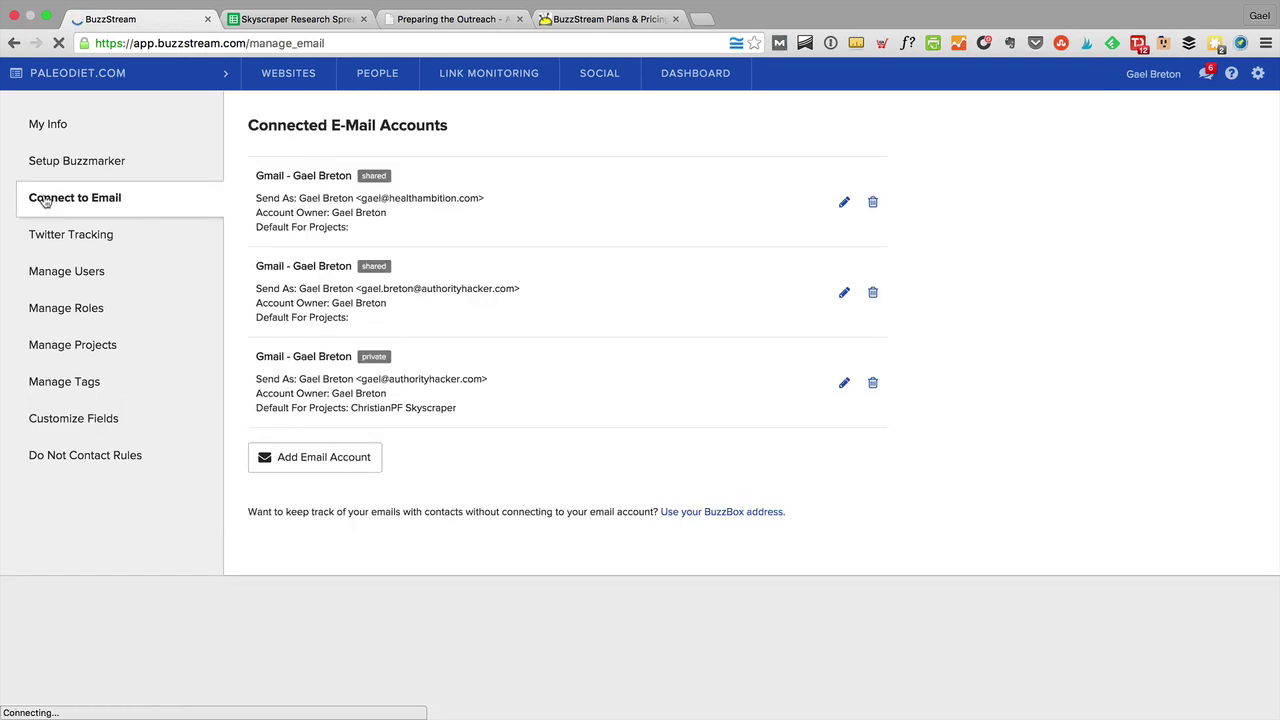
pyautogui.click(313, 470)
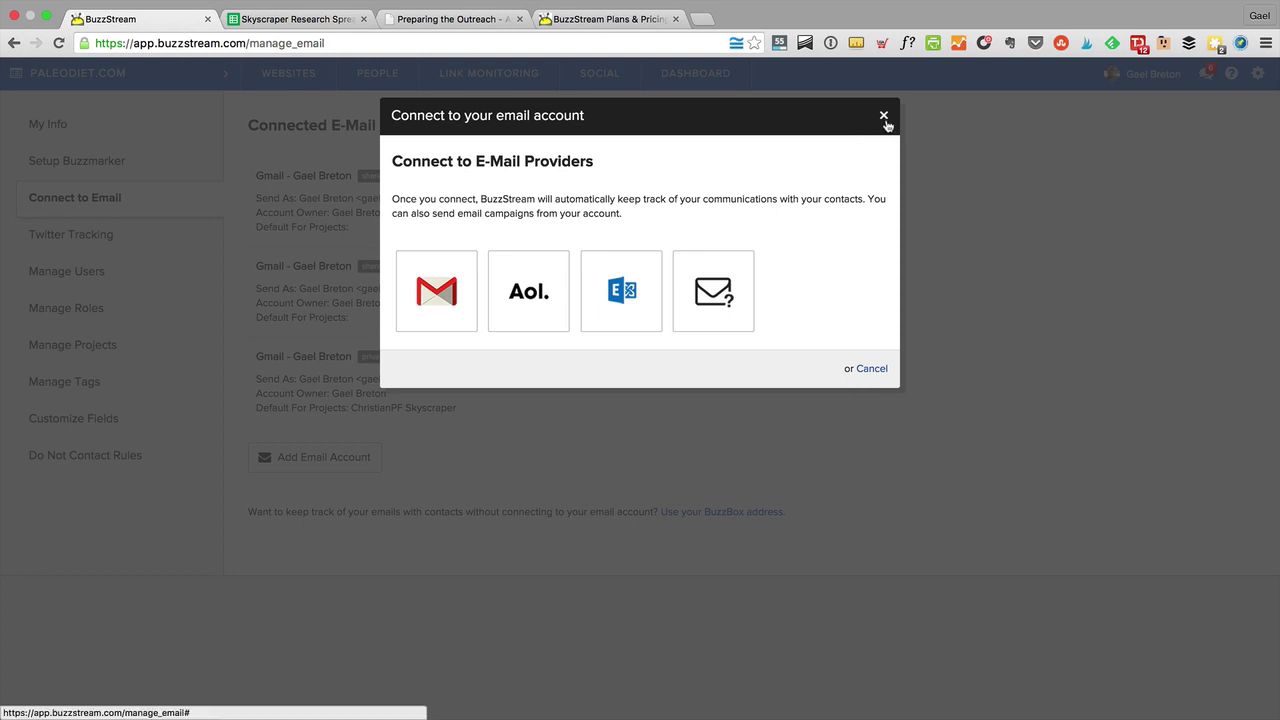
pyautogui.click(884, 116)
# Review the existing Skyscraper email templates for outreach and start a new email template.
pyautogui.click(295, 78)
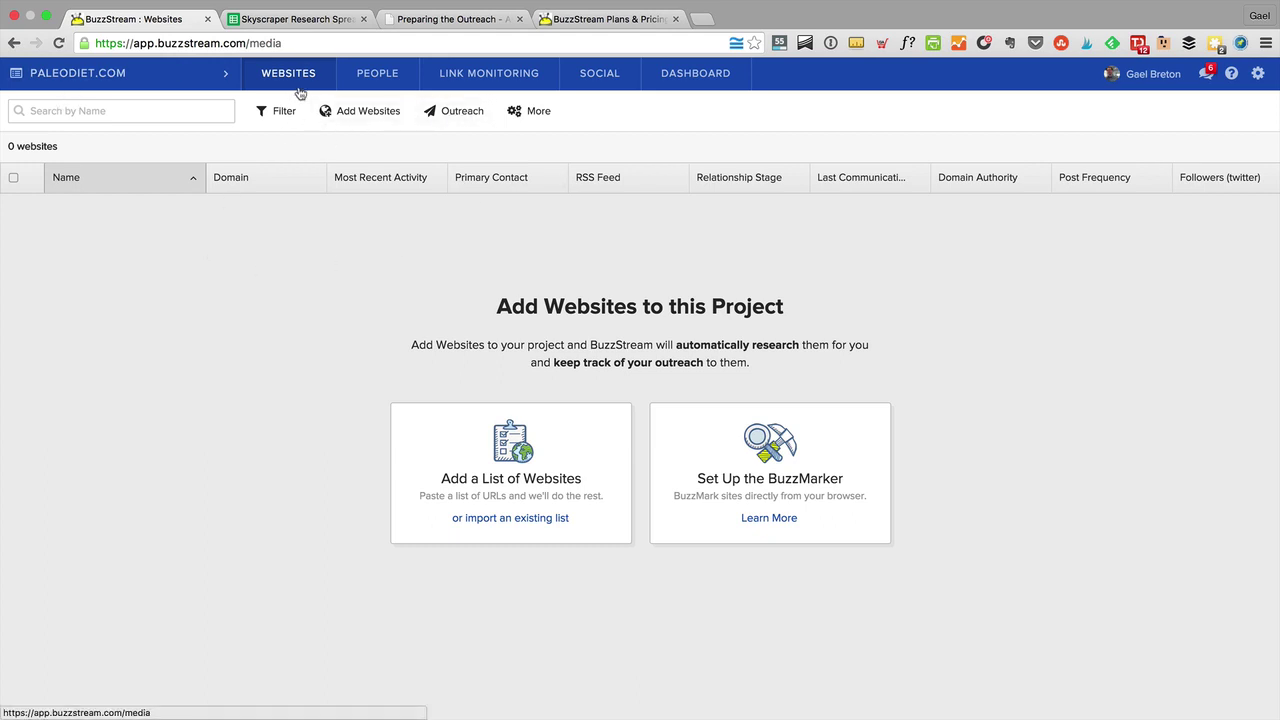
pyautogui.click(446, 110)
pyautogui.click(458, 167)
pyautogui.scroll(-5, 549, 342)
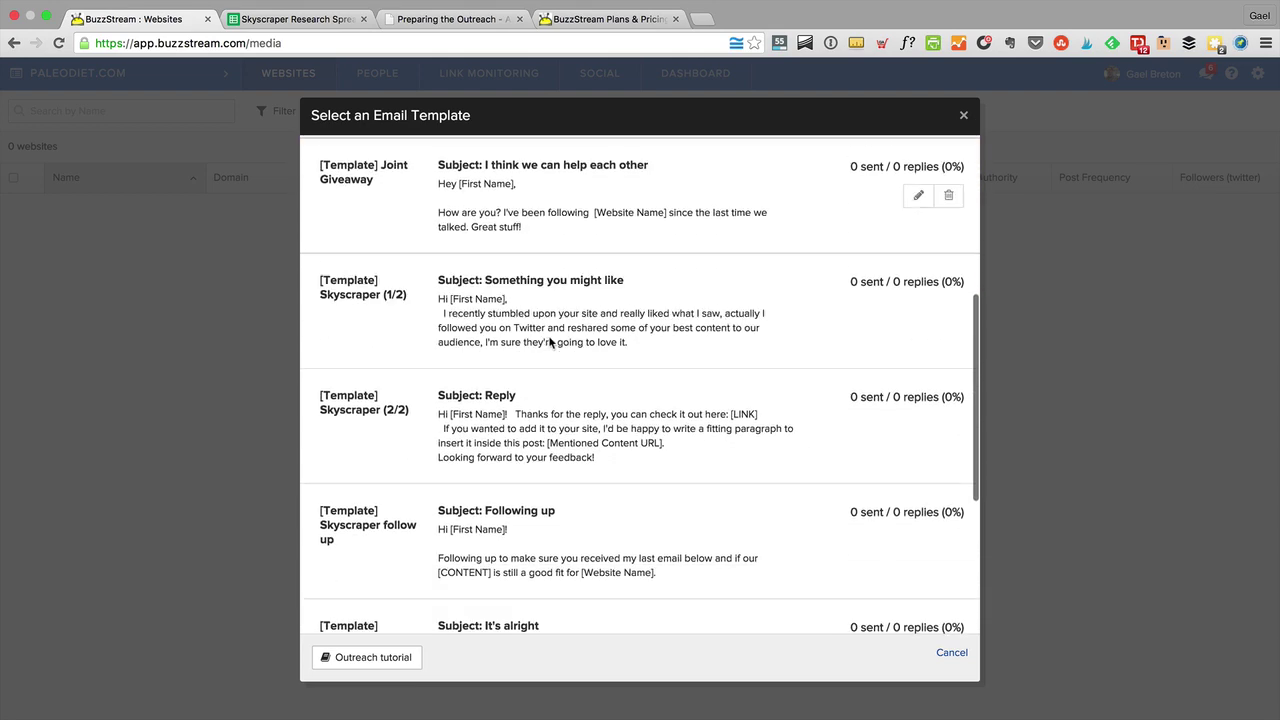
pyautogui.scroll(-4, 549, 342)
pyautogui.scroll(2, 400, 370)
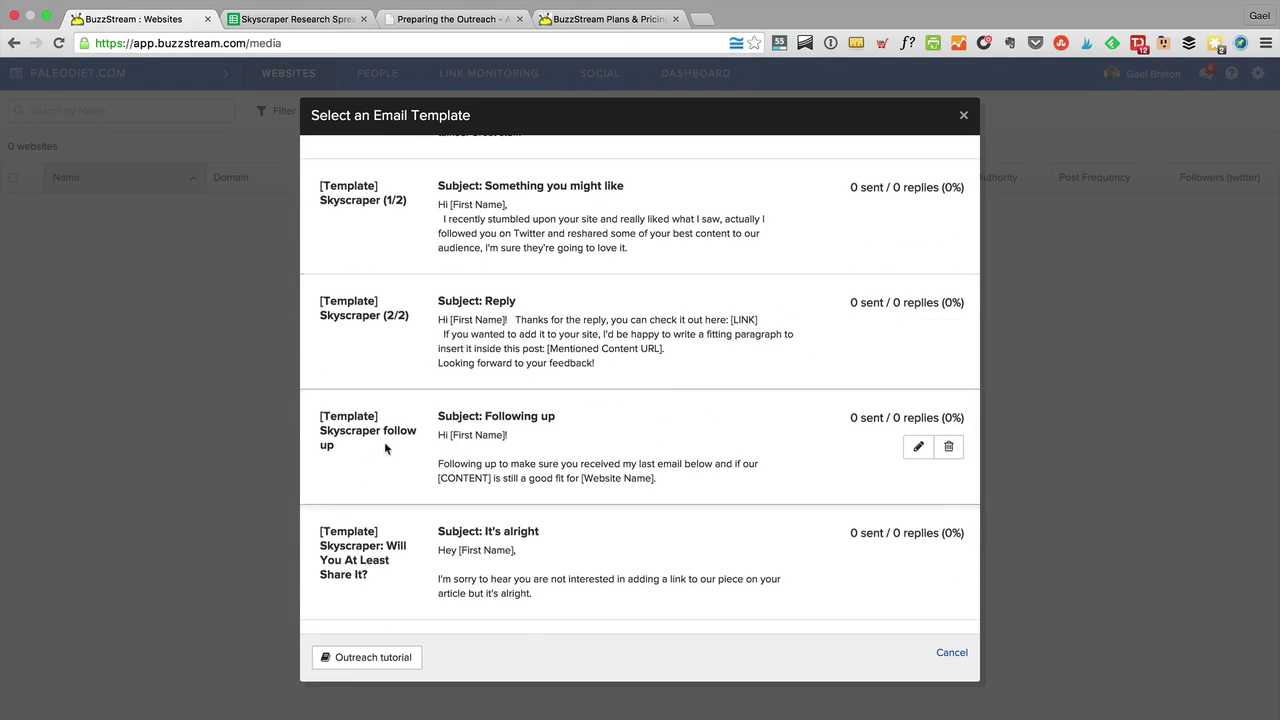
pyautogui.scroll(10, 714, 140)
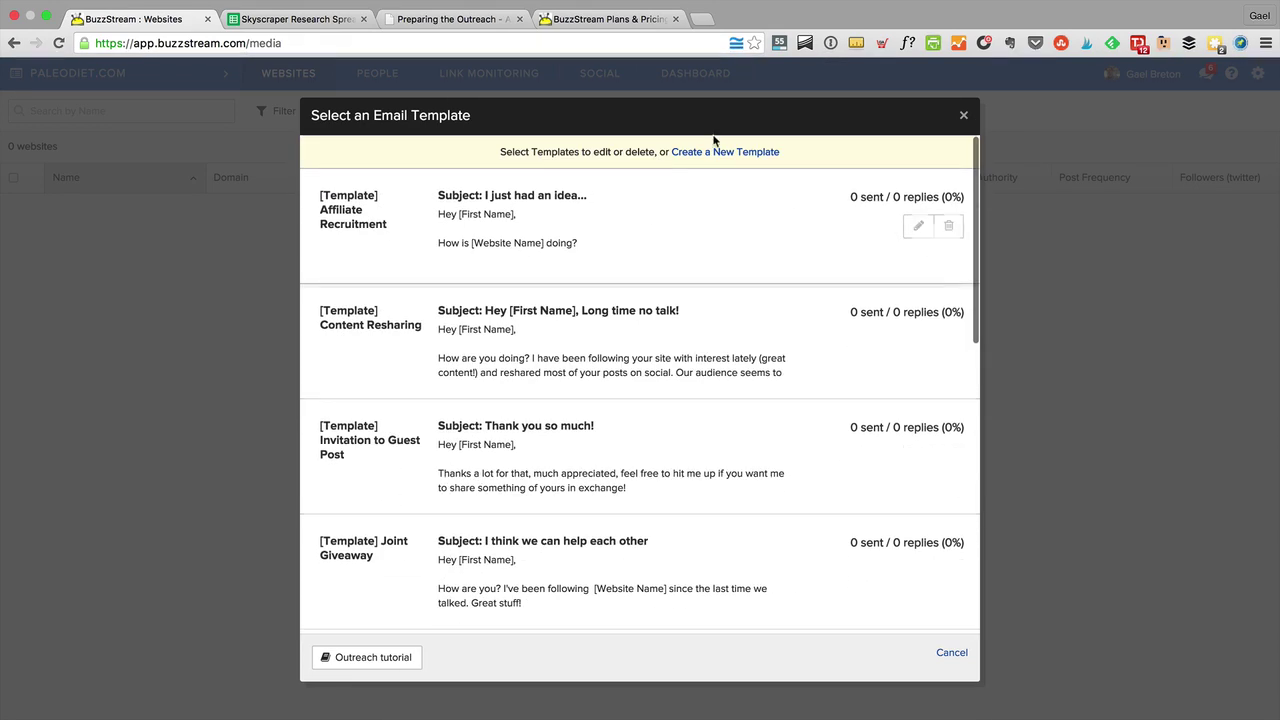
pyautogui.click(697, 152)
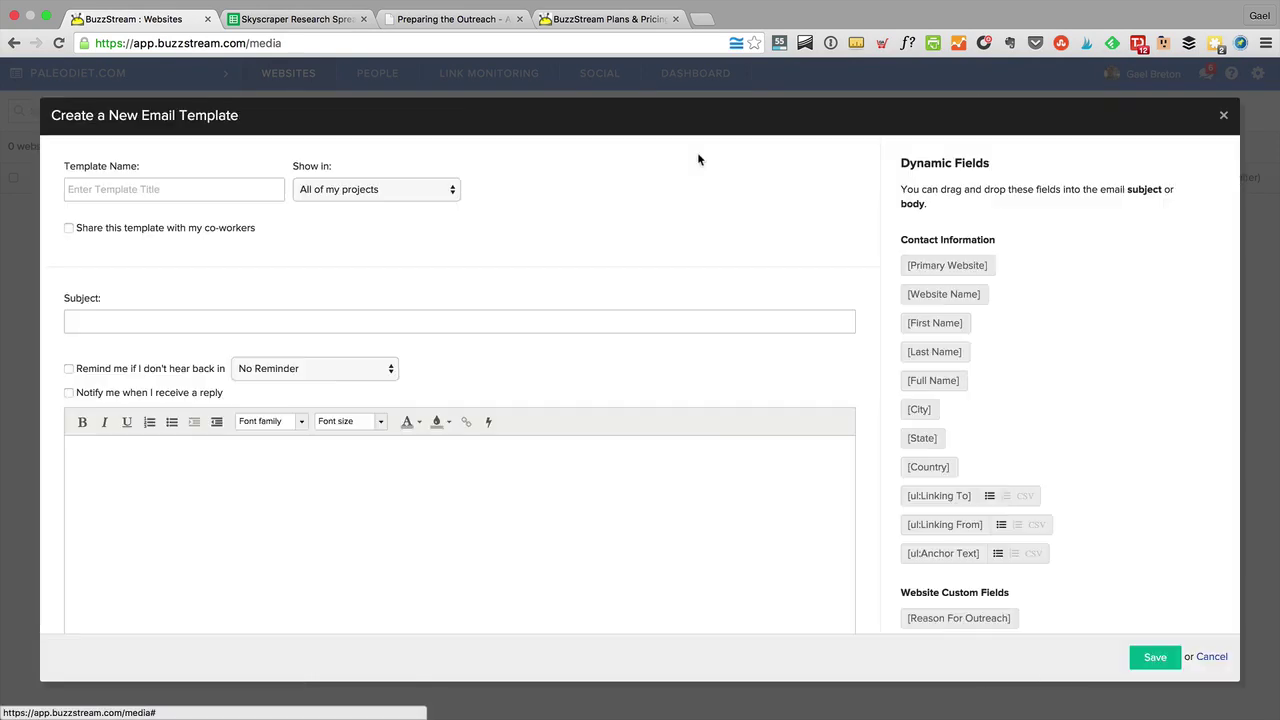
pyautogui.click(113, 189)
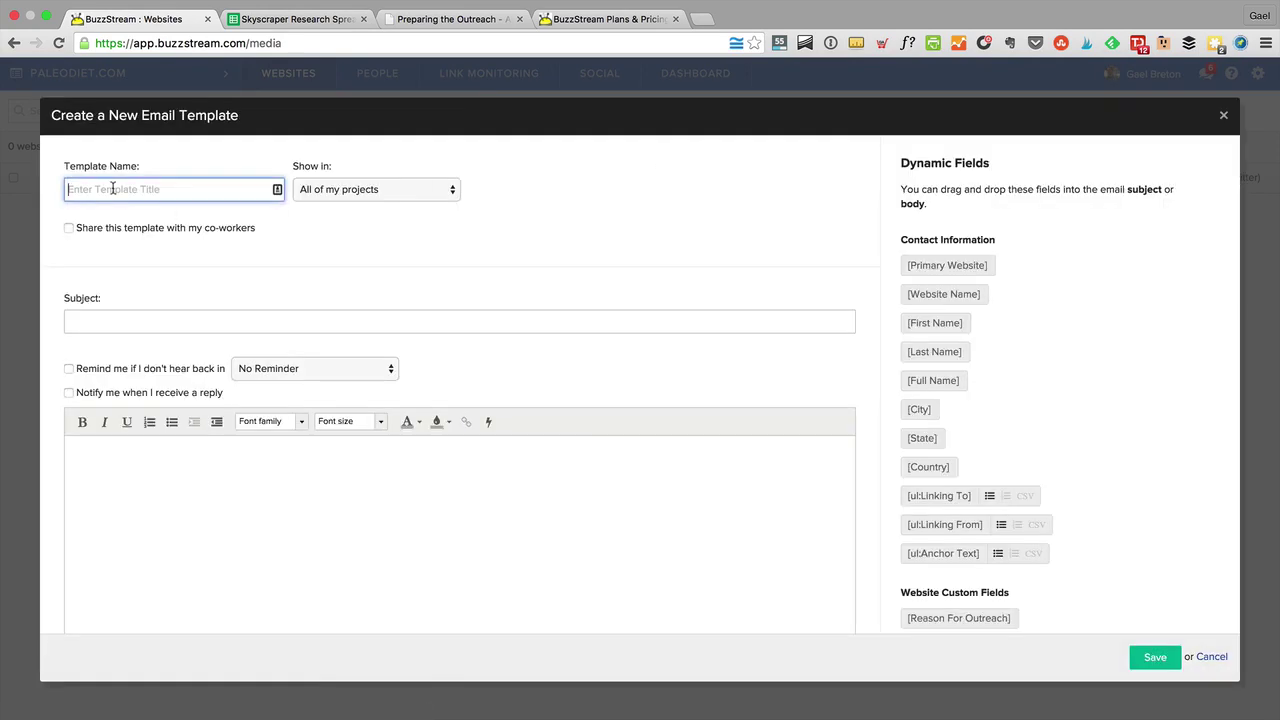
# Copy the Skyscraper 1/3 - Initial Outreach email body, from the greeting through "Sincerely,", from the Preparing the Outreach lesson.
pyautogui.click(457, 20)
pyautogui.scroll(-10, 566, 444)
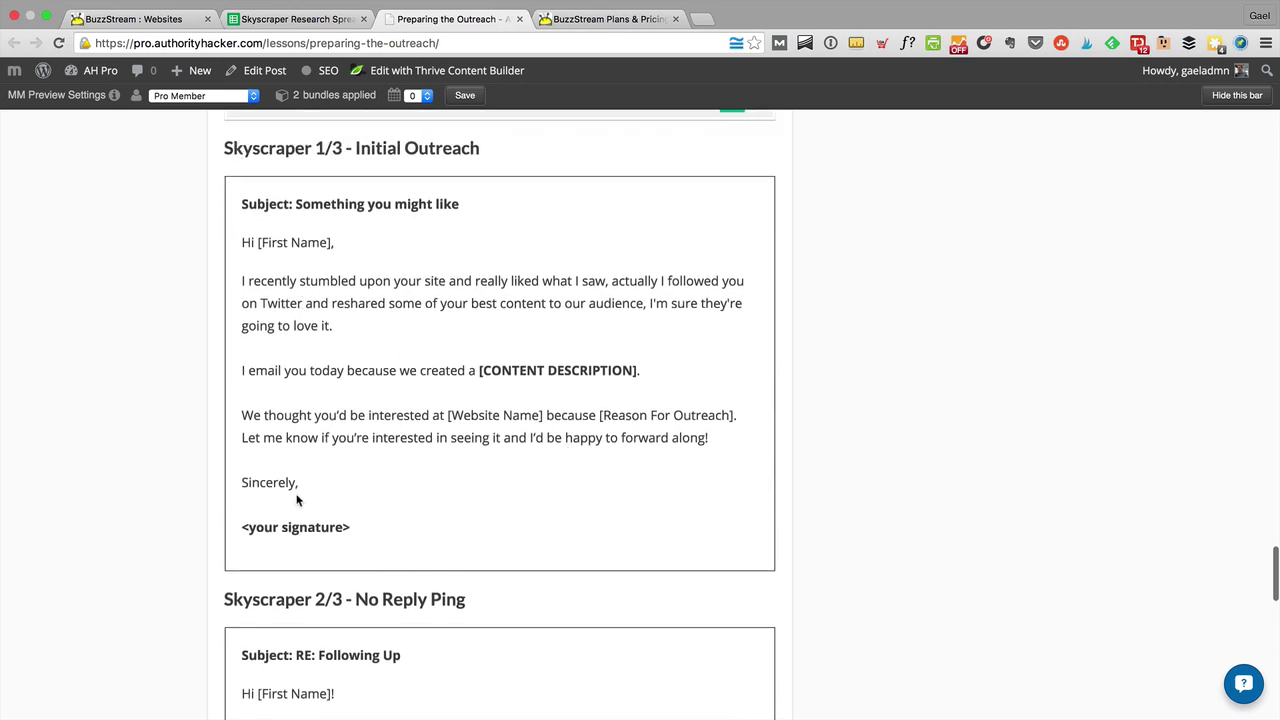
pyautogui.scroll(-8, 297, 500)
pyautogui.scroll(9, 297, 497)
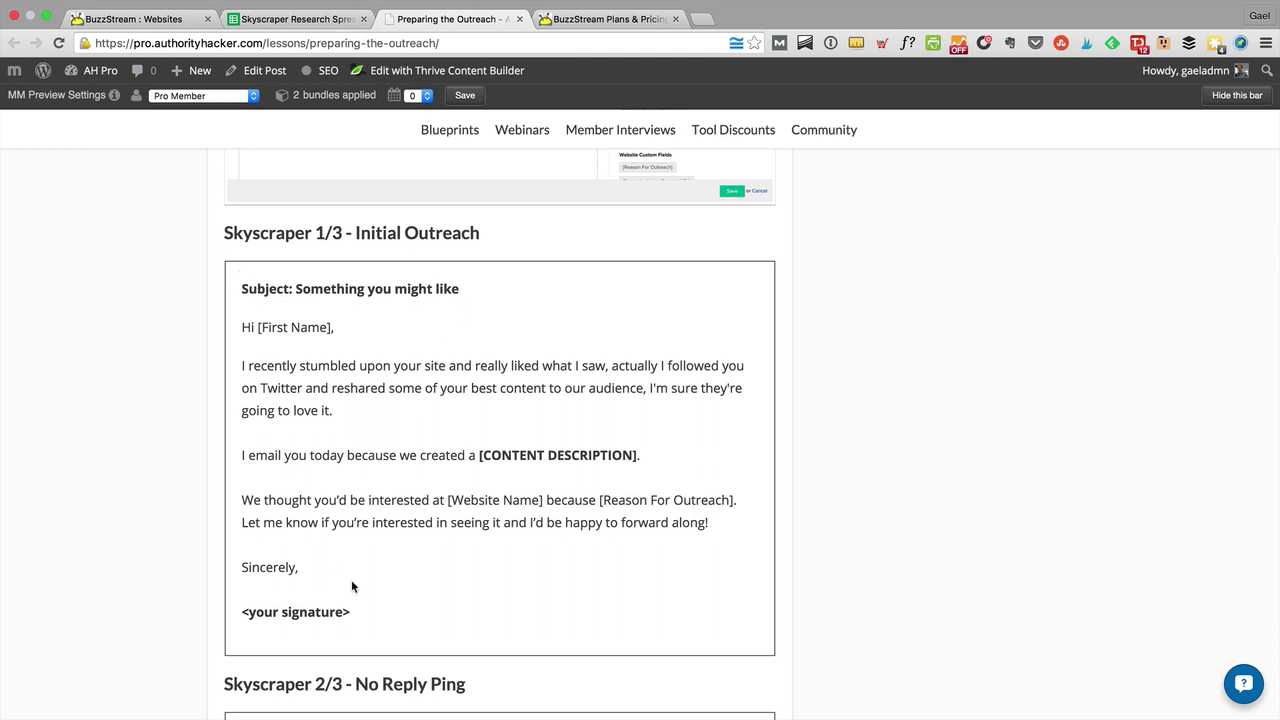
pyautogui.moveTo(309, 556); pyautogui.dragTo(255, 357)
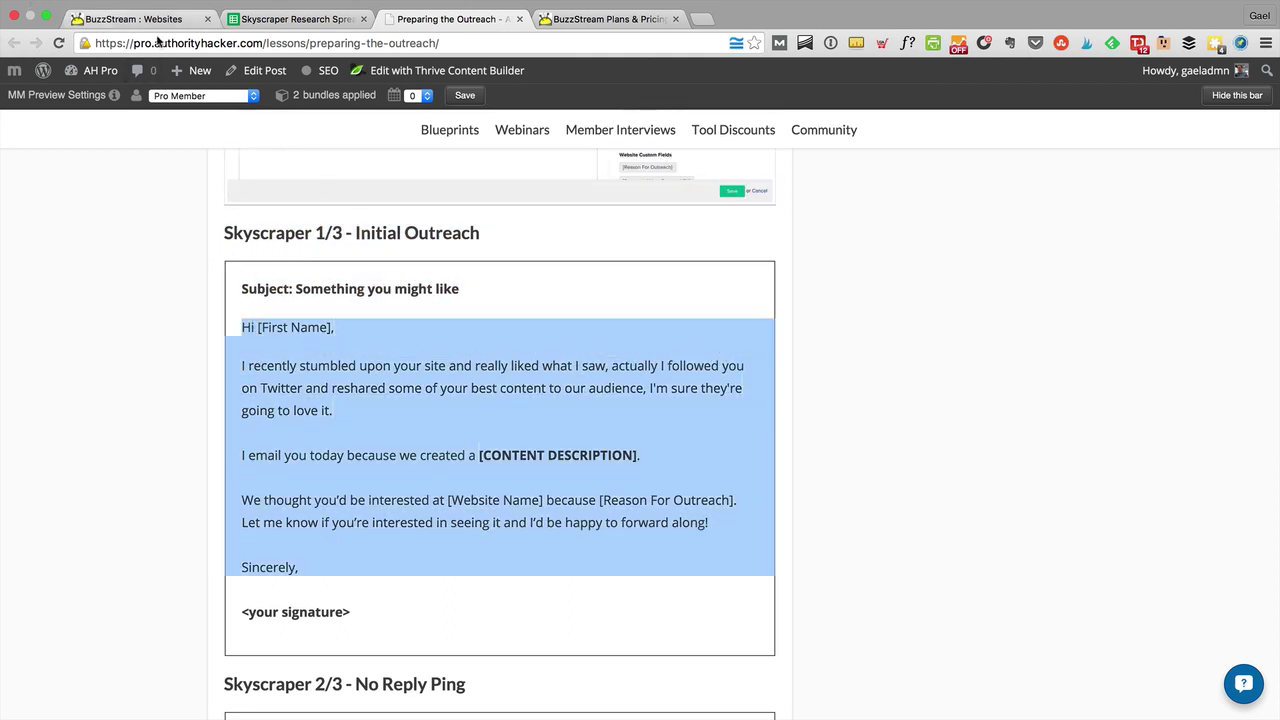
# Back in BuzzStream, name the new template "[Template] Skyscraper Initial Outreach" and leave it unshared with co-workers.
pyautogui.click(122, 20)
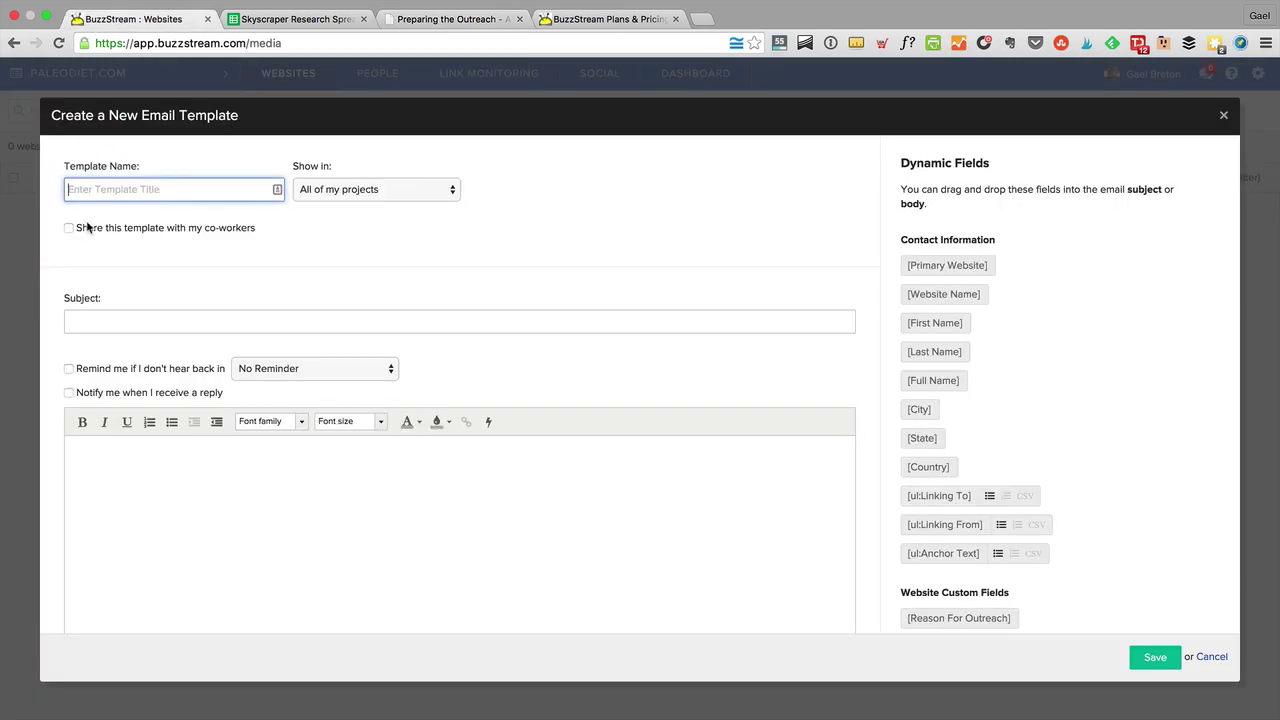
pyautogui.write('[Template] Skyscraper Initial Outreach')
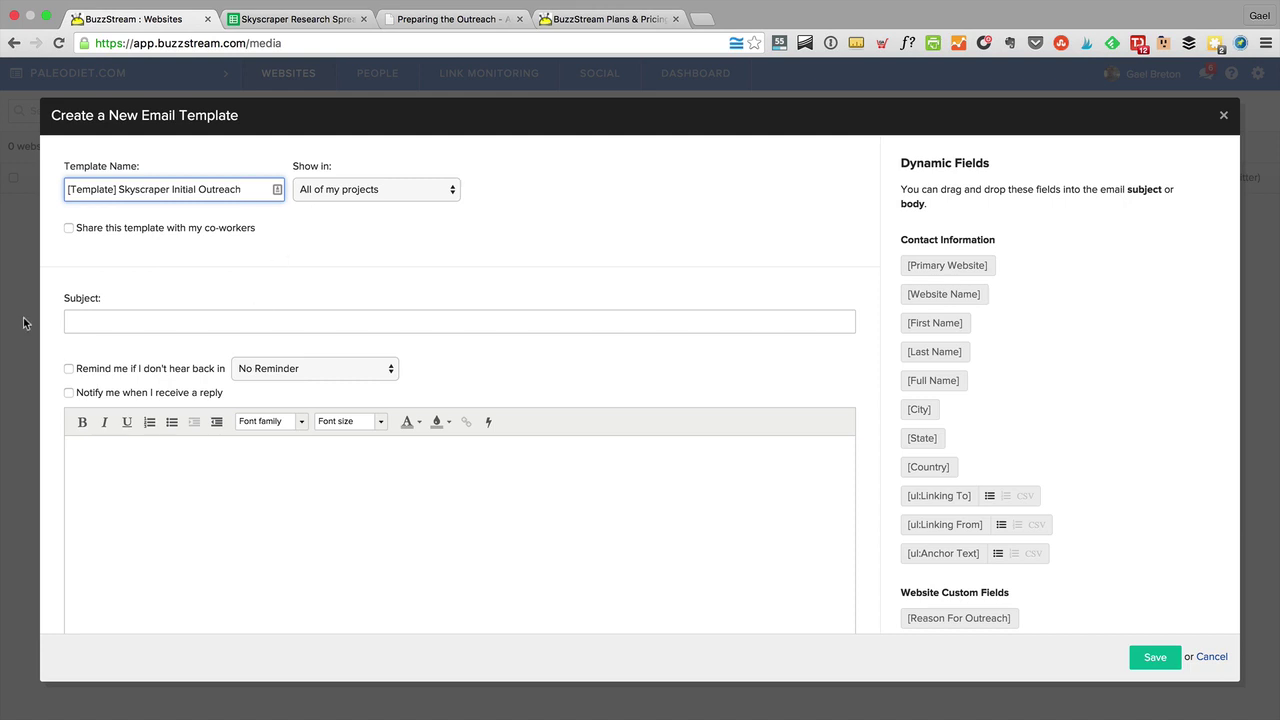
pyautogui.click(116, 229)
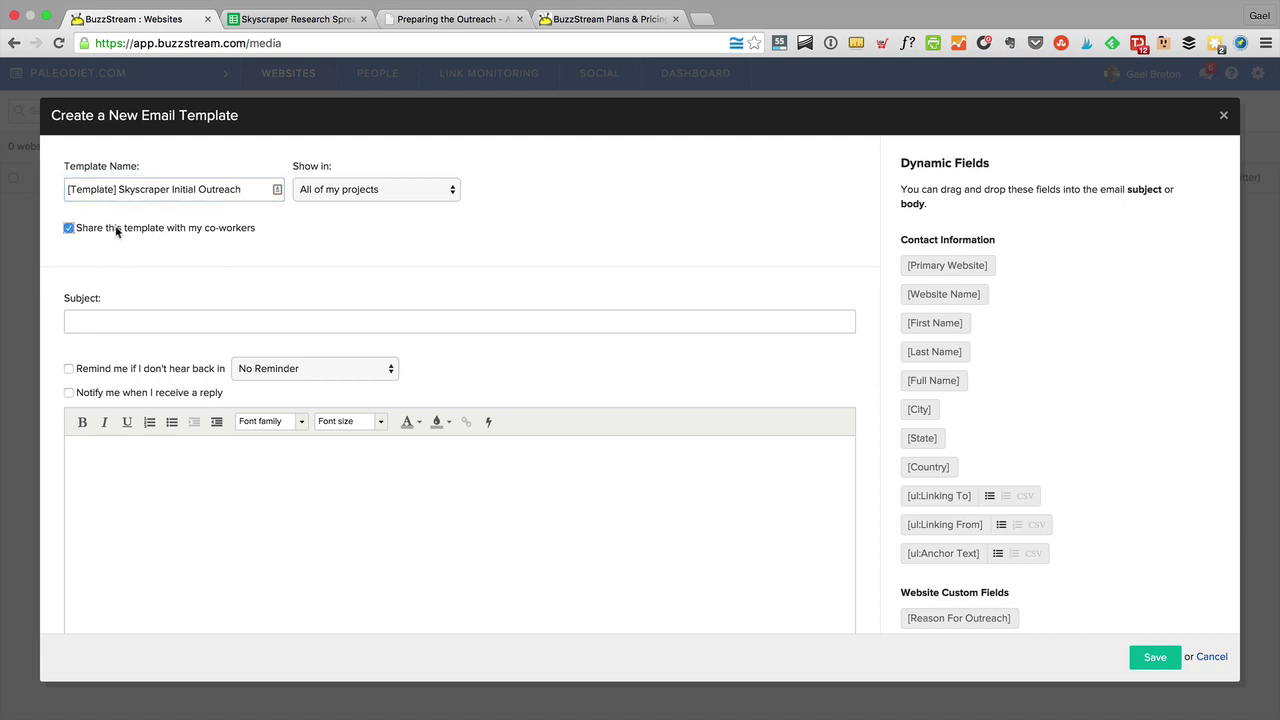
pyautogui.click(116, 229)
# Paste the copied initial outreach email into the template's message body.
pyautogui.click(157, 318)
pyautogui.press('Down')
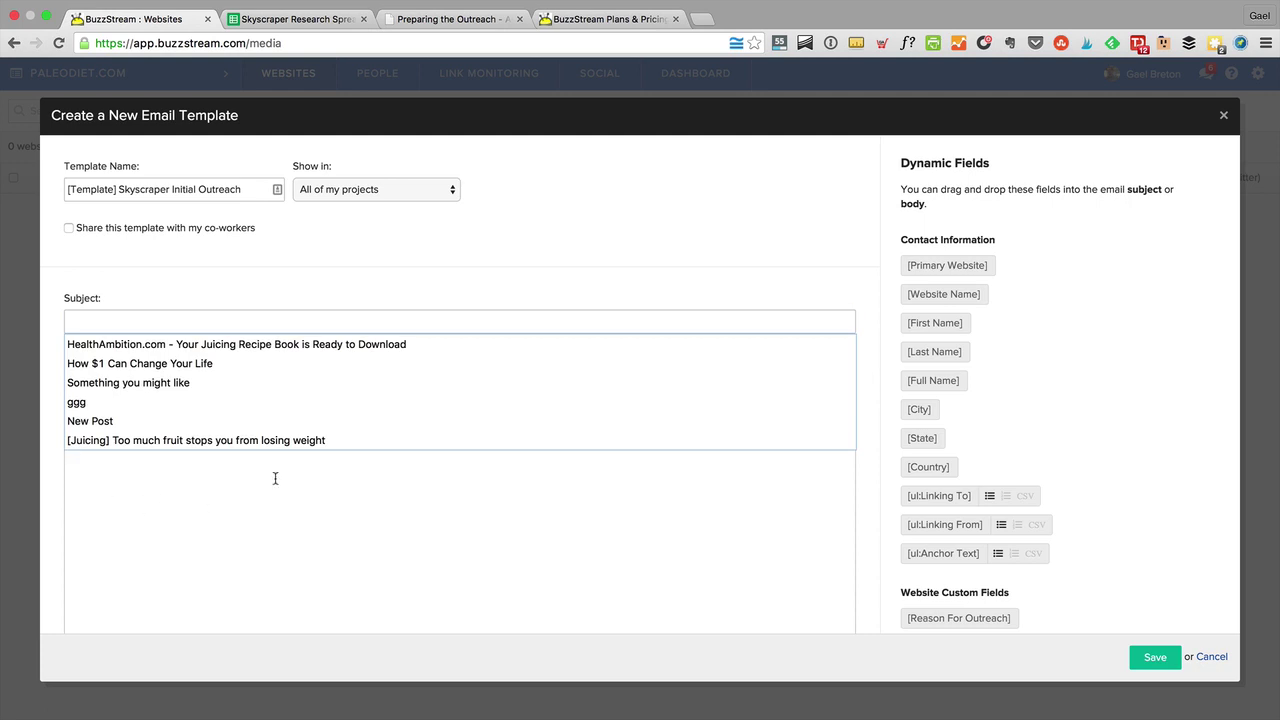
pyautogui.click(417, 281)
pyautogui.hotkey('ctrl', 'v')
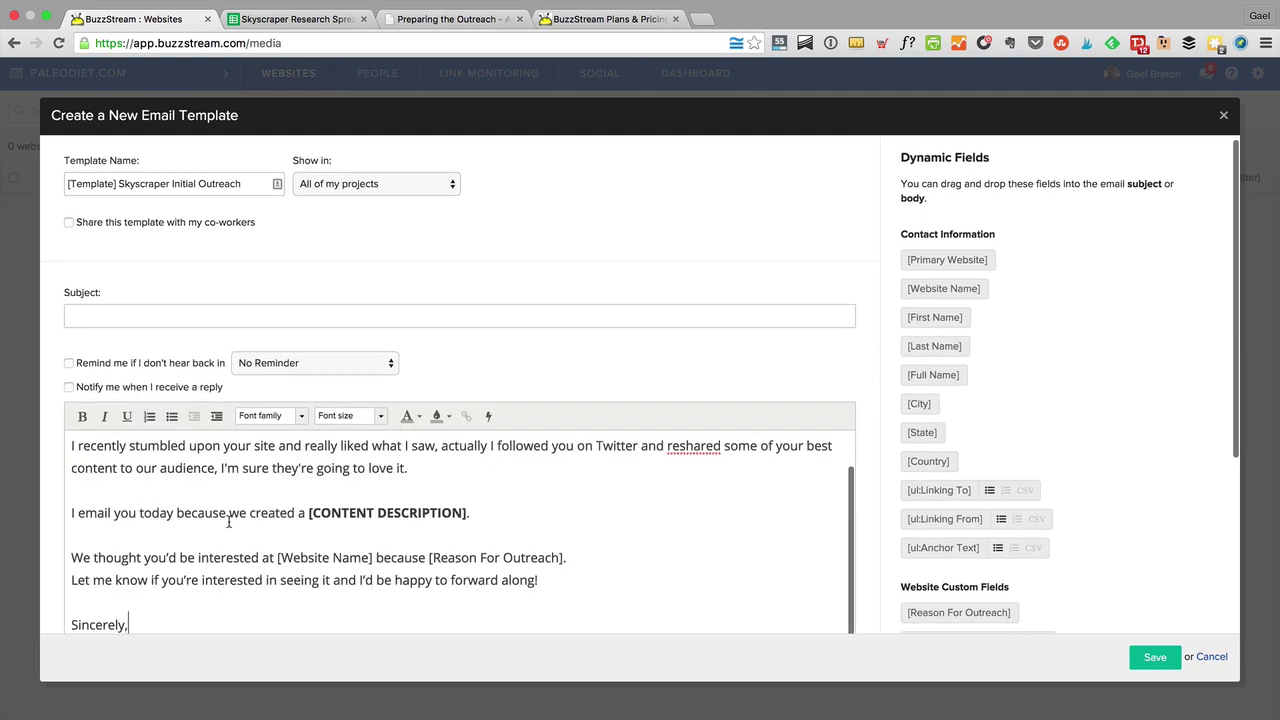
# Try replacing the [CONTENT DESCRIPTION] placeholder in the message body with "Beginner's guide to paleo" and undo the replacement.
pyautogui.scroll(2, 270, 508)
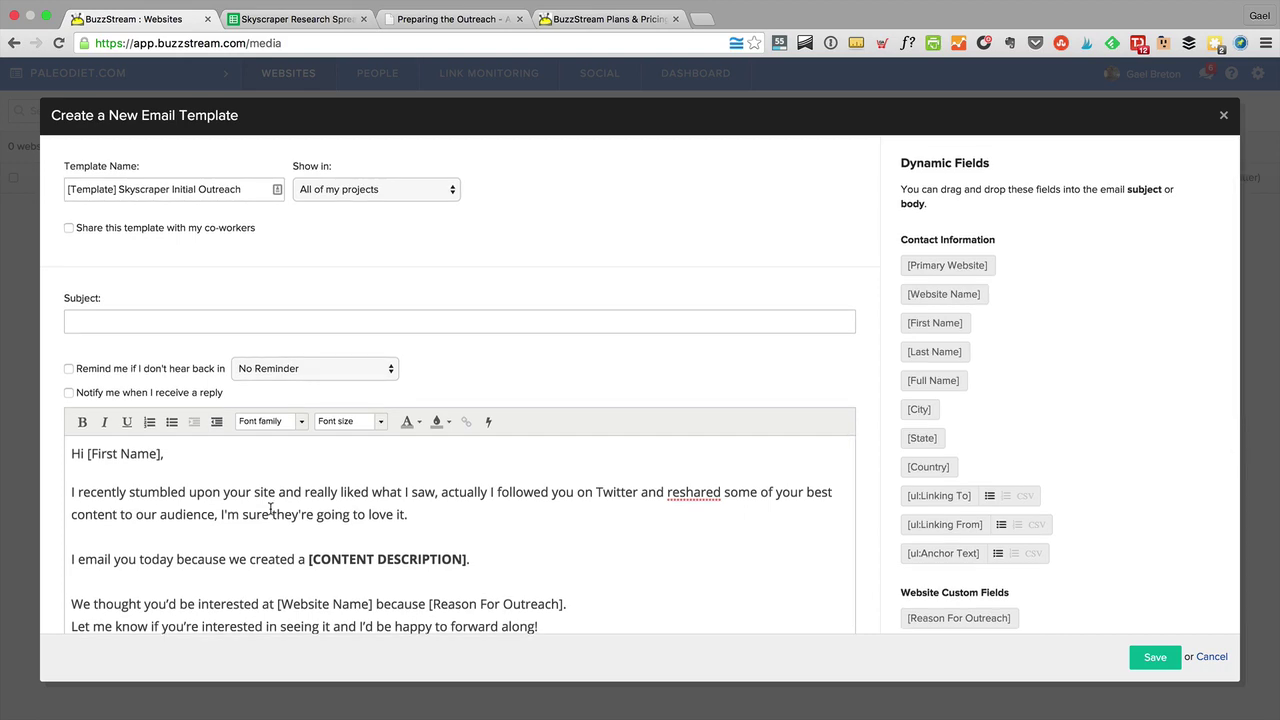
pyautogui.scroll(-3, 272, 510)
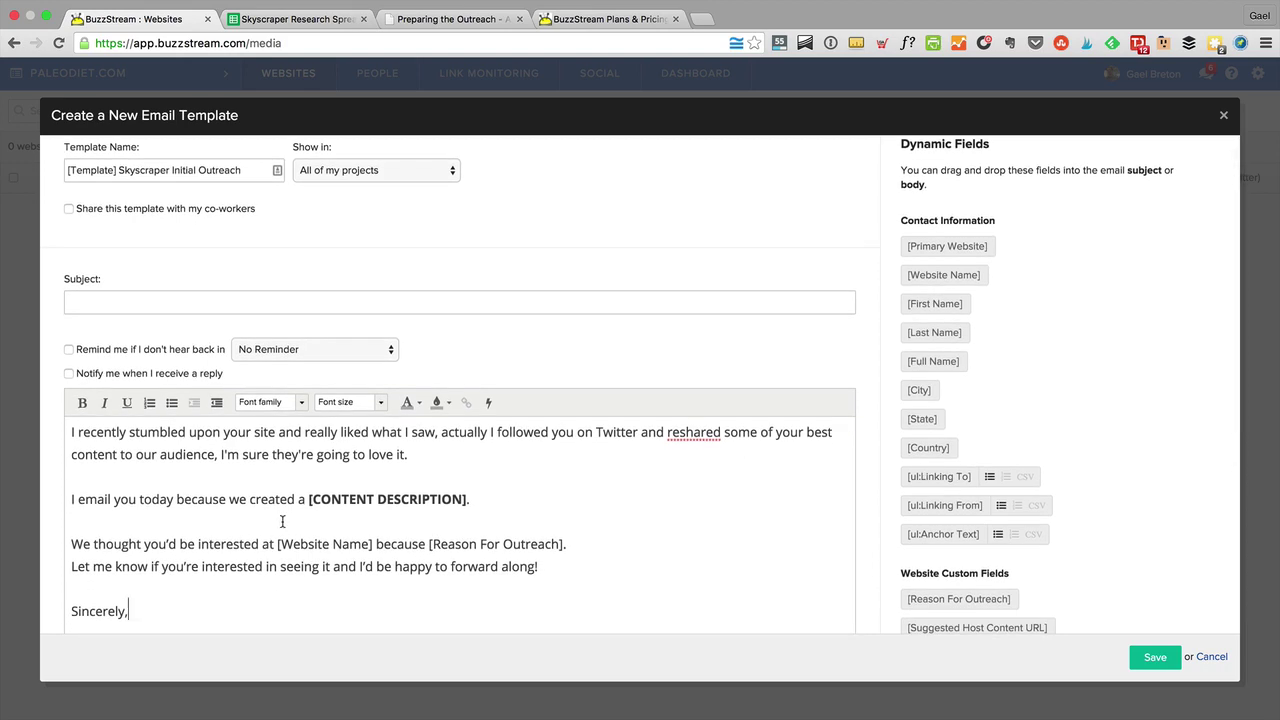
pyautogui.scroll(2, 282, 521)
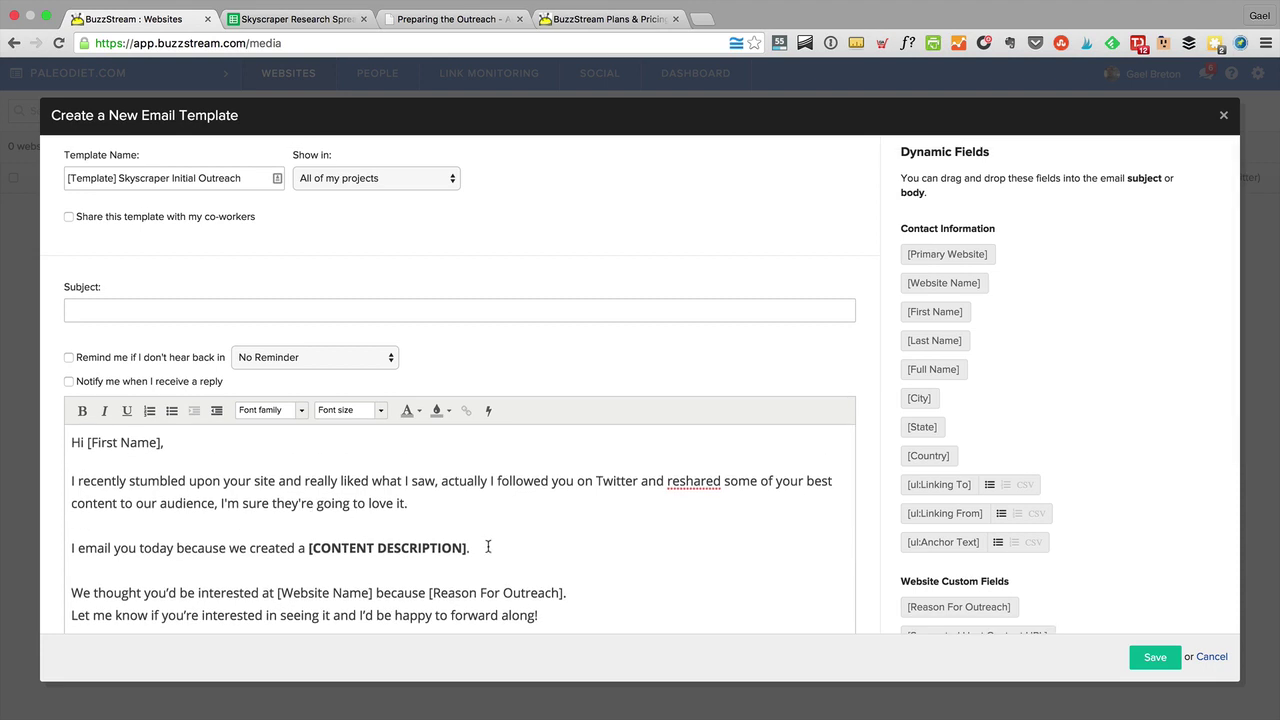
pyautogui.moveTo(467, 548); pyautogui.dragTo(310, 548)
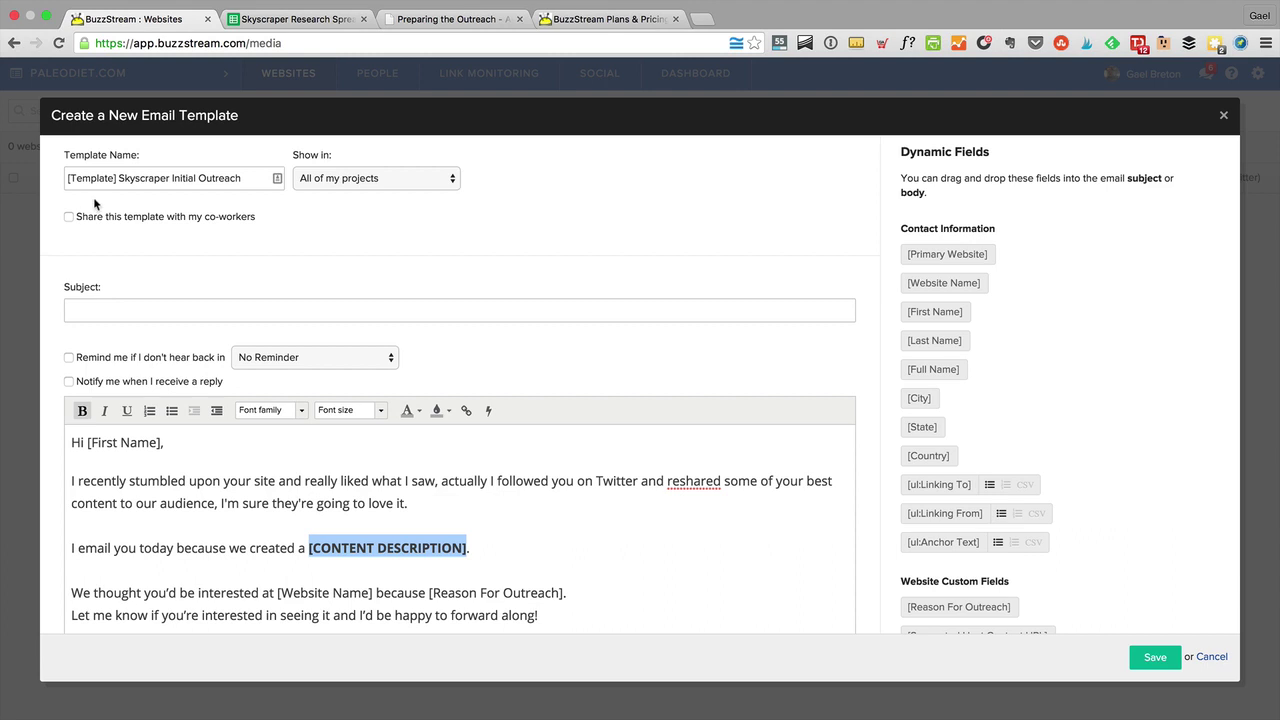
pyautogui.write("Beginner's gu")
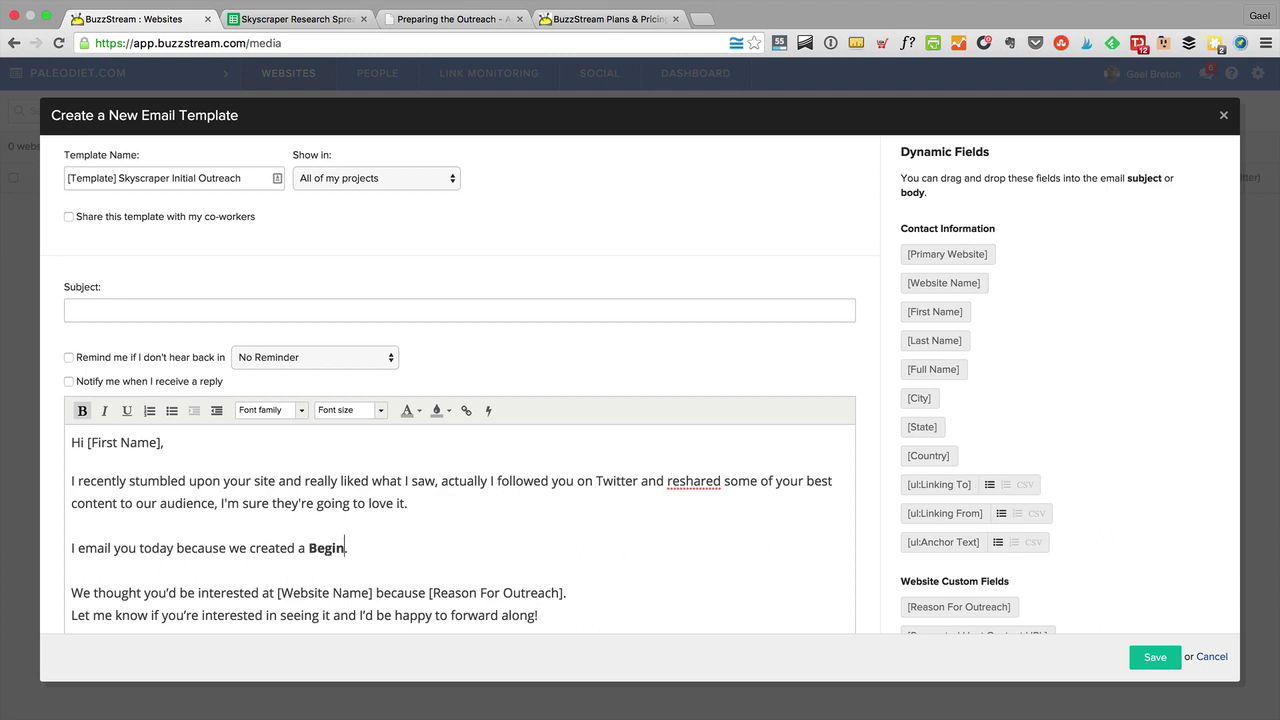
pyautogui.write('ide to b')
pyautogui.press('BackSpace')
pyautogui.write('paleo')
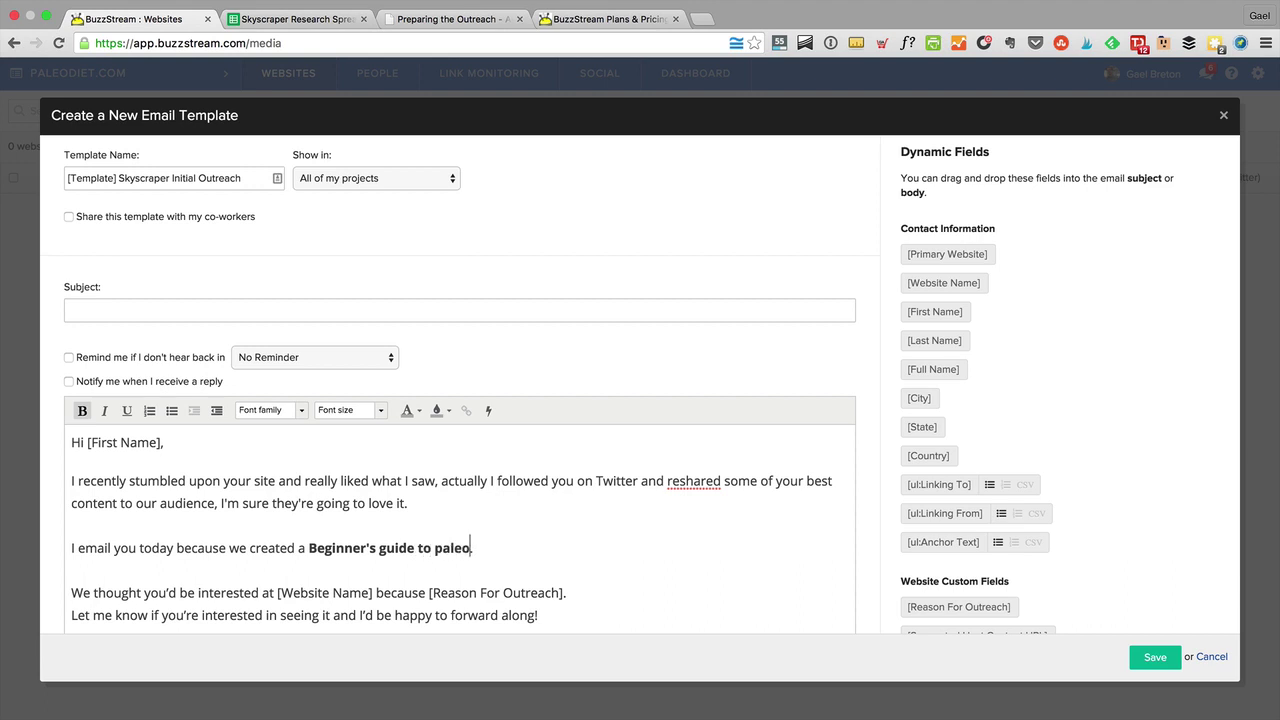
pyautogui.press('super+z')
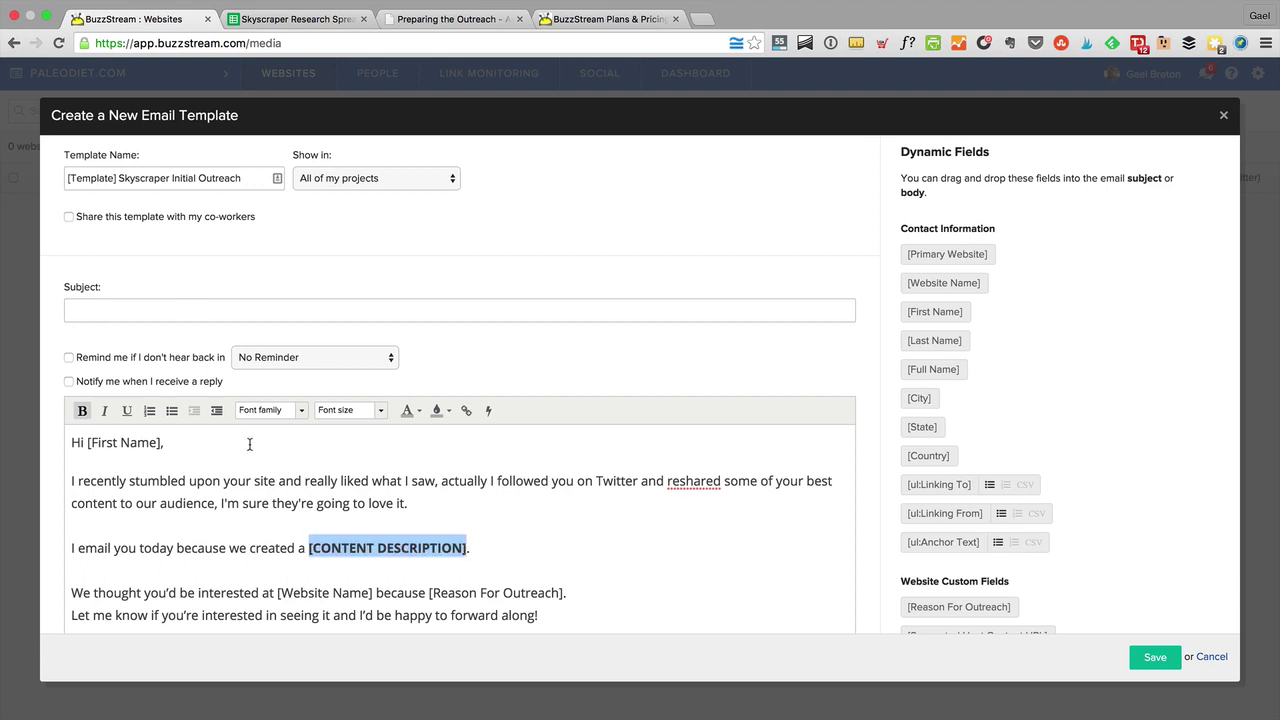
pyautogui.click(278, 617)
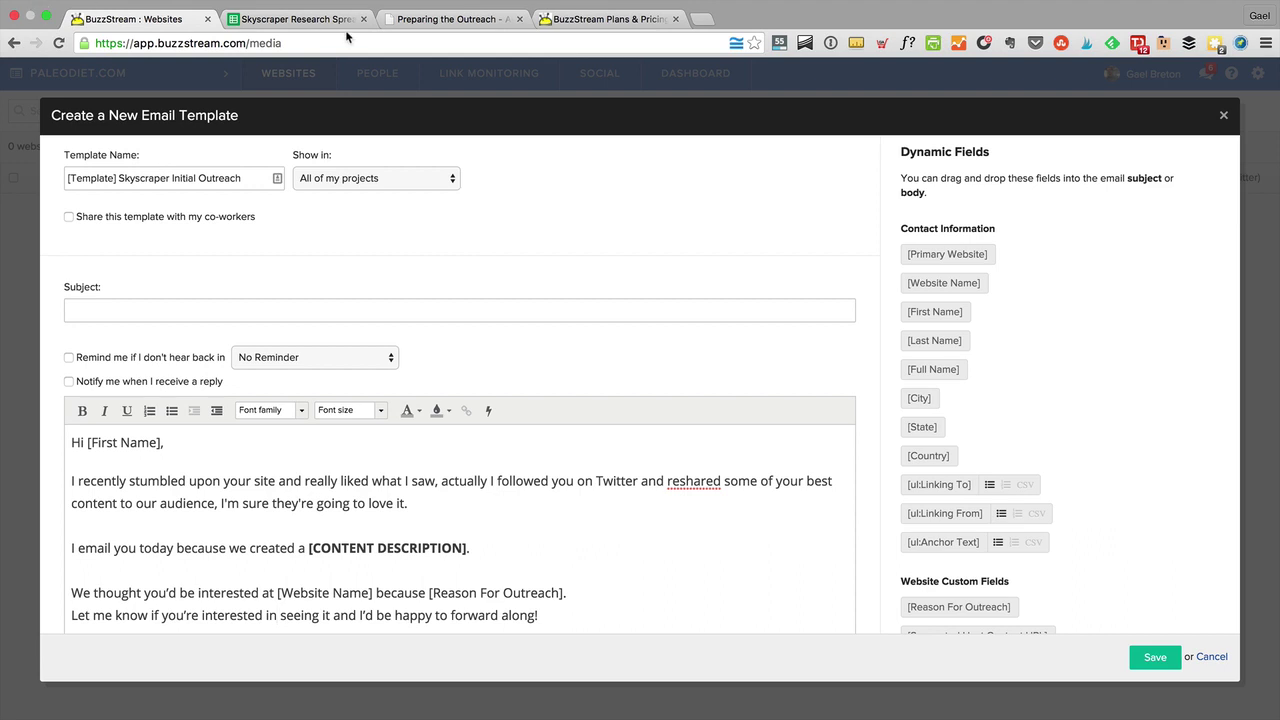
# Copy the subject "Something you might like" from the Preparing the Outreach lesson into the new BuzzStream template's subject.
pyautogui.click(458, 20)
pyautogui.click(393, 312)
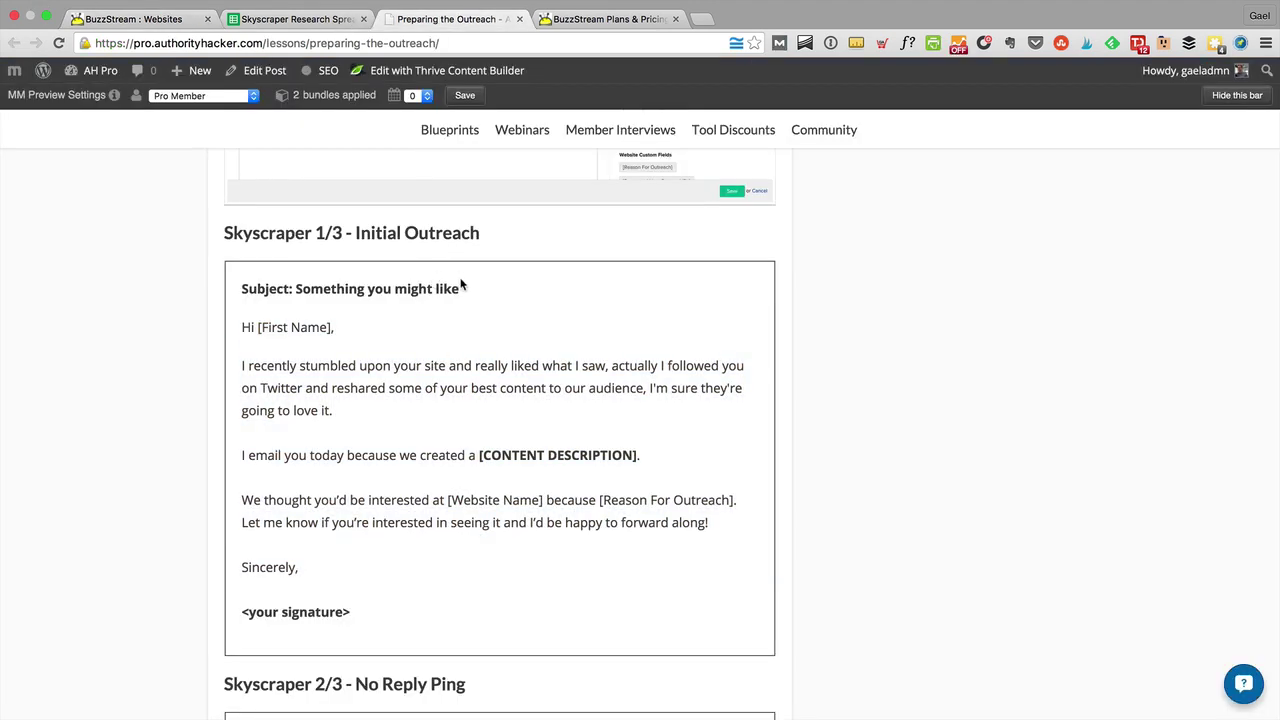
pyautogui.moveTo(411, 288); pyautogui.dragTo(290, 290)
pyautogui.hotkey('ctrl', 'c')
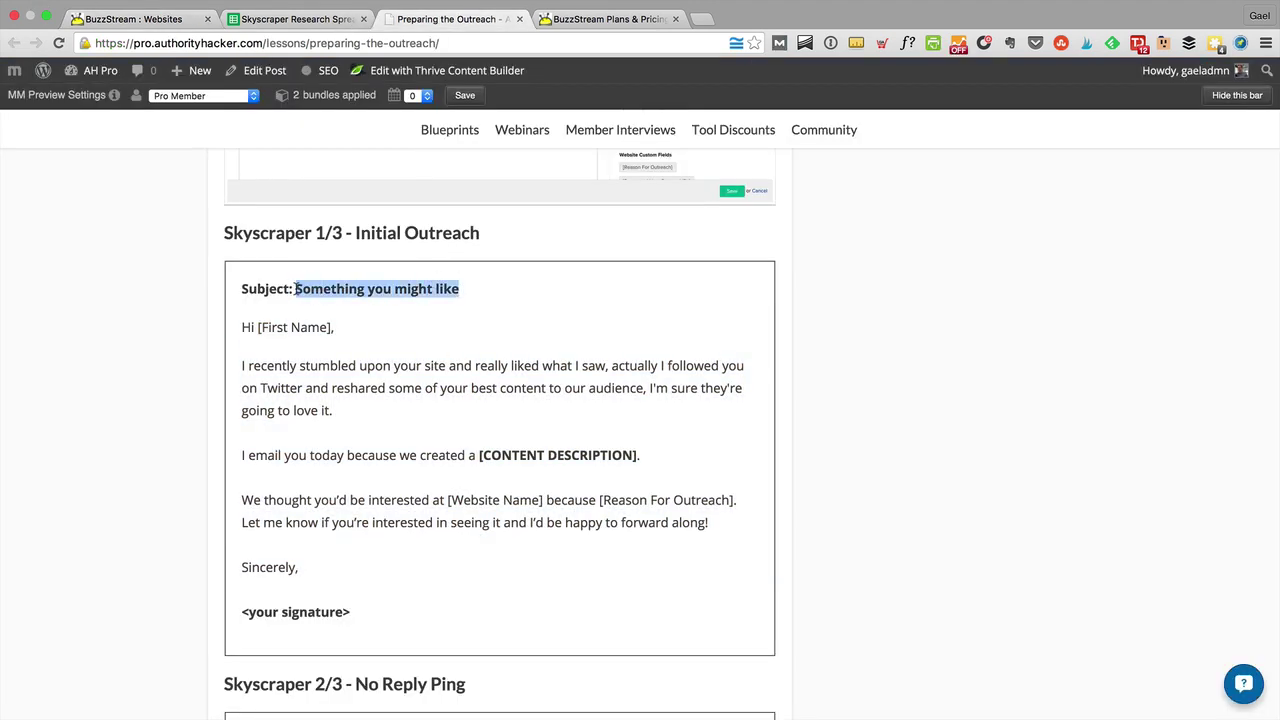
pyautogui.click(123, 20)
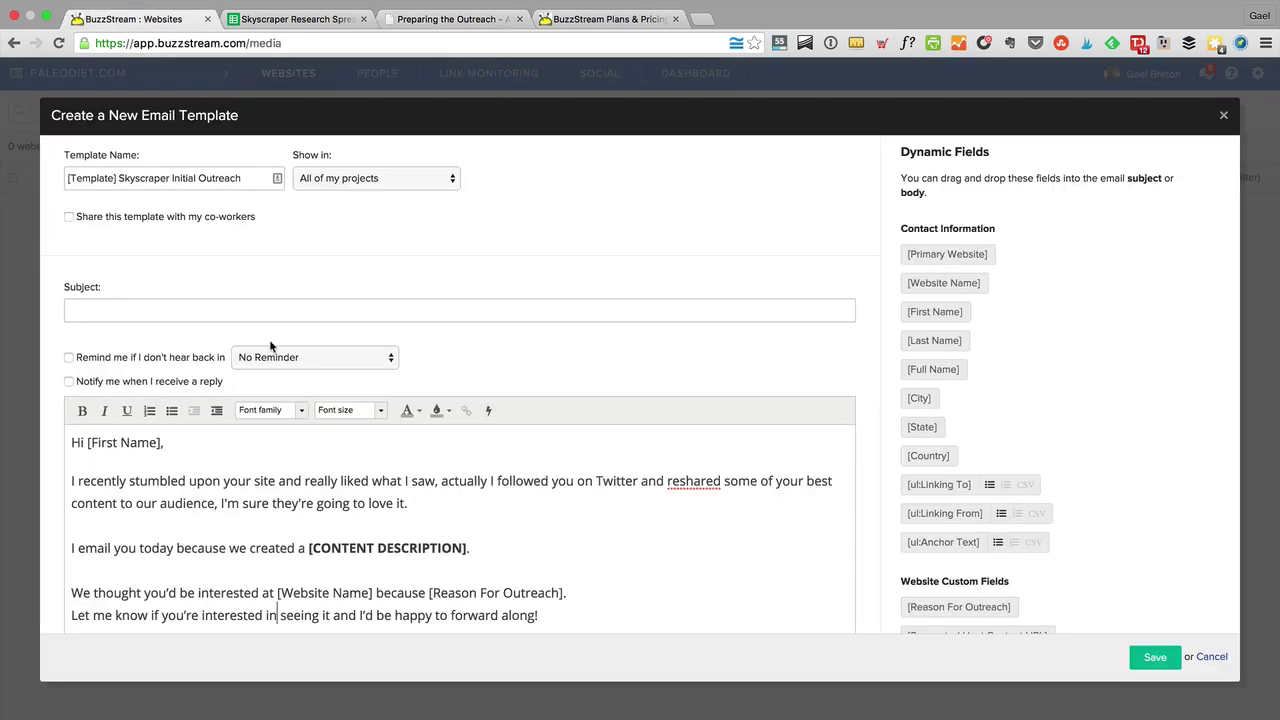
pyautogui.click(266, 314)
pyautogui.hotkey('ctrl', 'v')
# Enable the template's no-reply reminder and set it to 1 week.
pyautogui.click(155, 358)
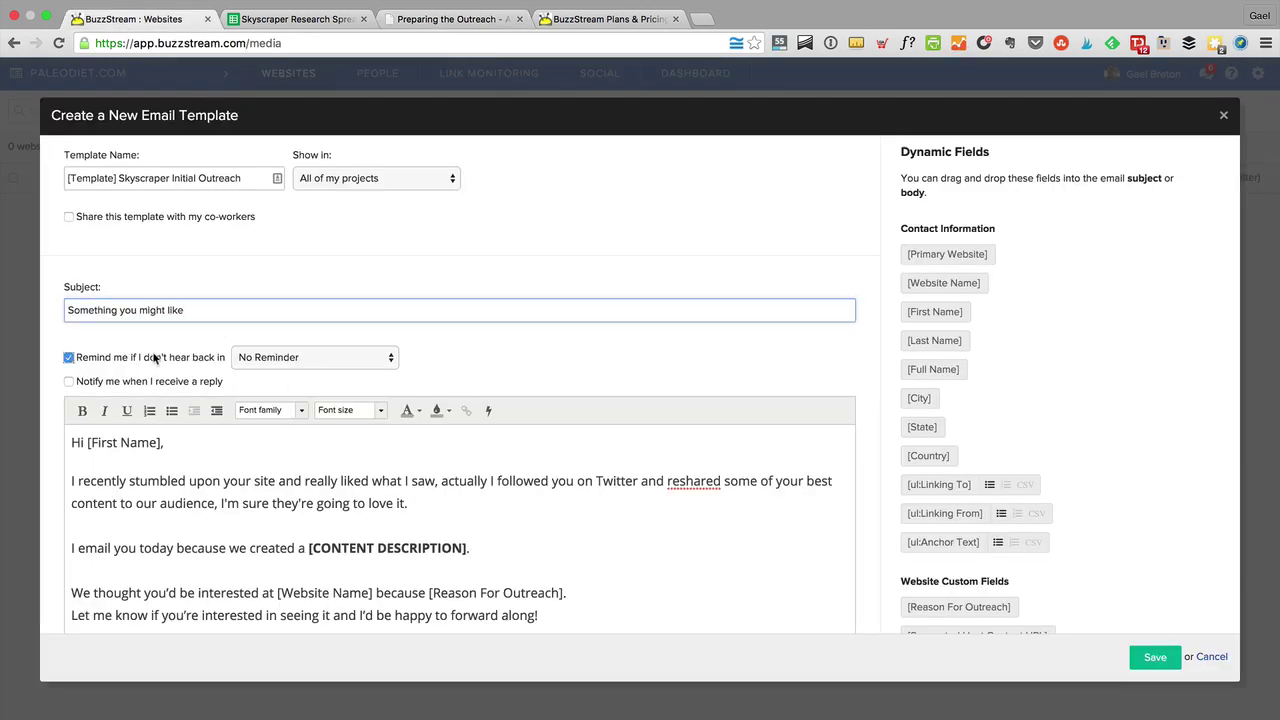
pyautogui.click(262, 360)
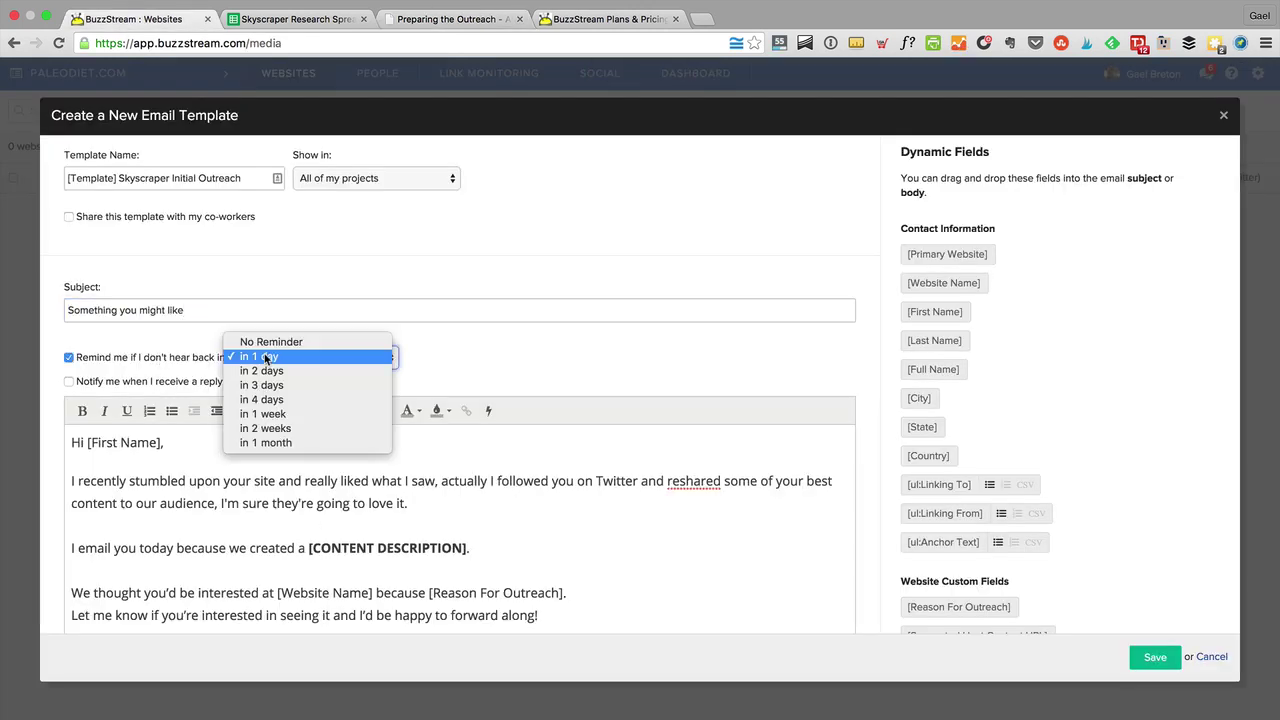
pyautogui.click(305, 415)
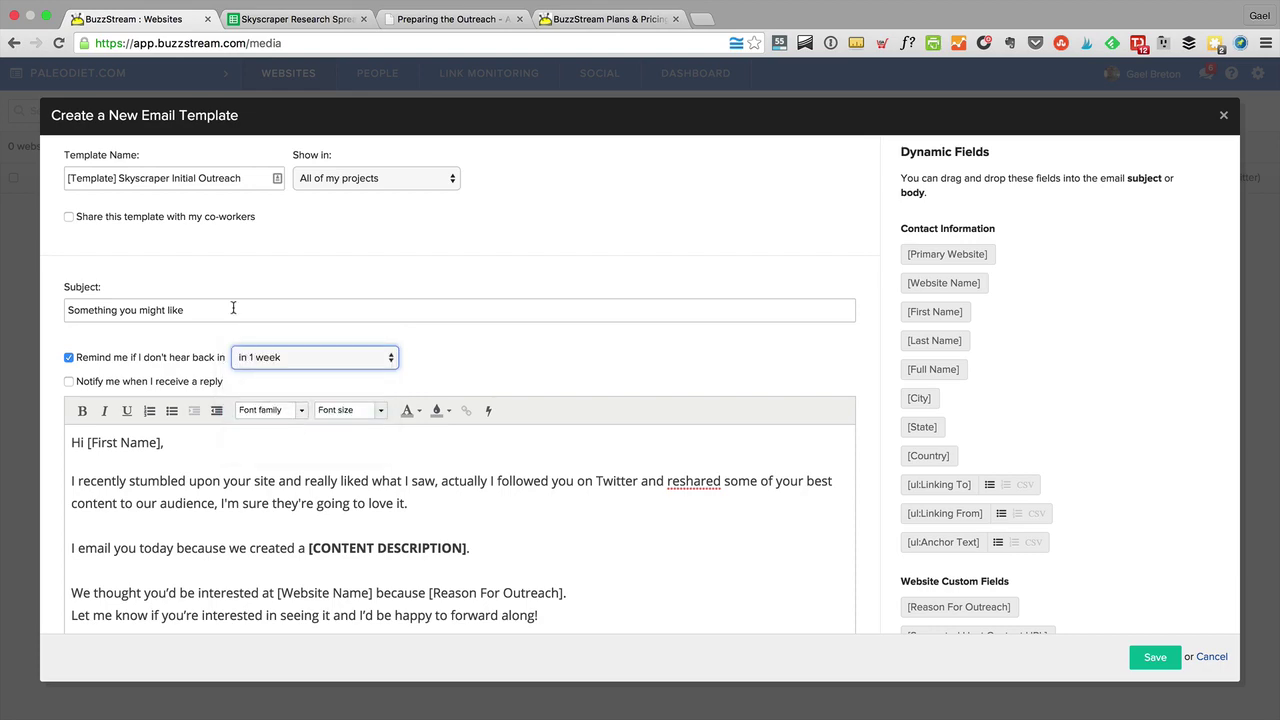
# Review the Skyscraper 2/3 - No Reply Ping email in the Preparing the Outreach lesson and return to BuzzStream.
pyautogui.click(432, 19)
pyautogui.scroll(-5, 403, 426)
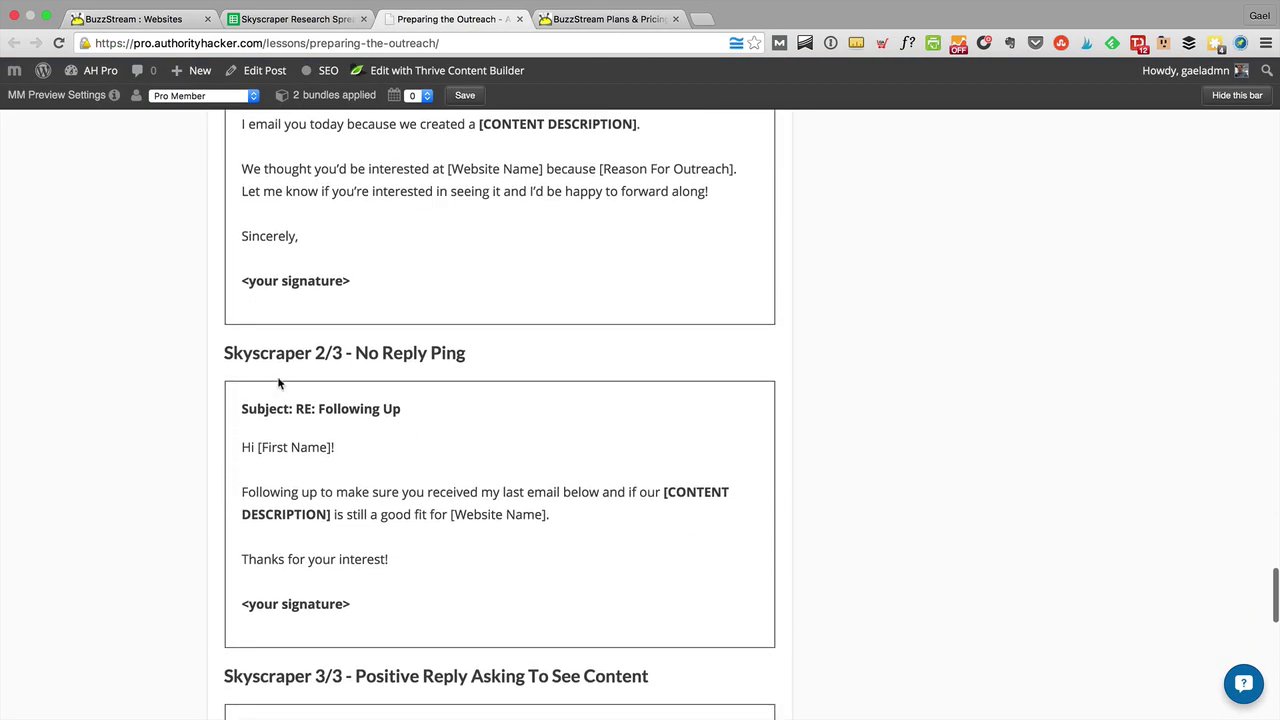
pyautogui.moveTo(311, 408); pyautogui.dragTo(499, 432)
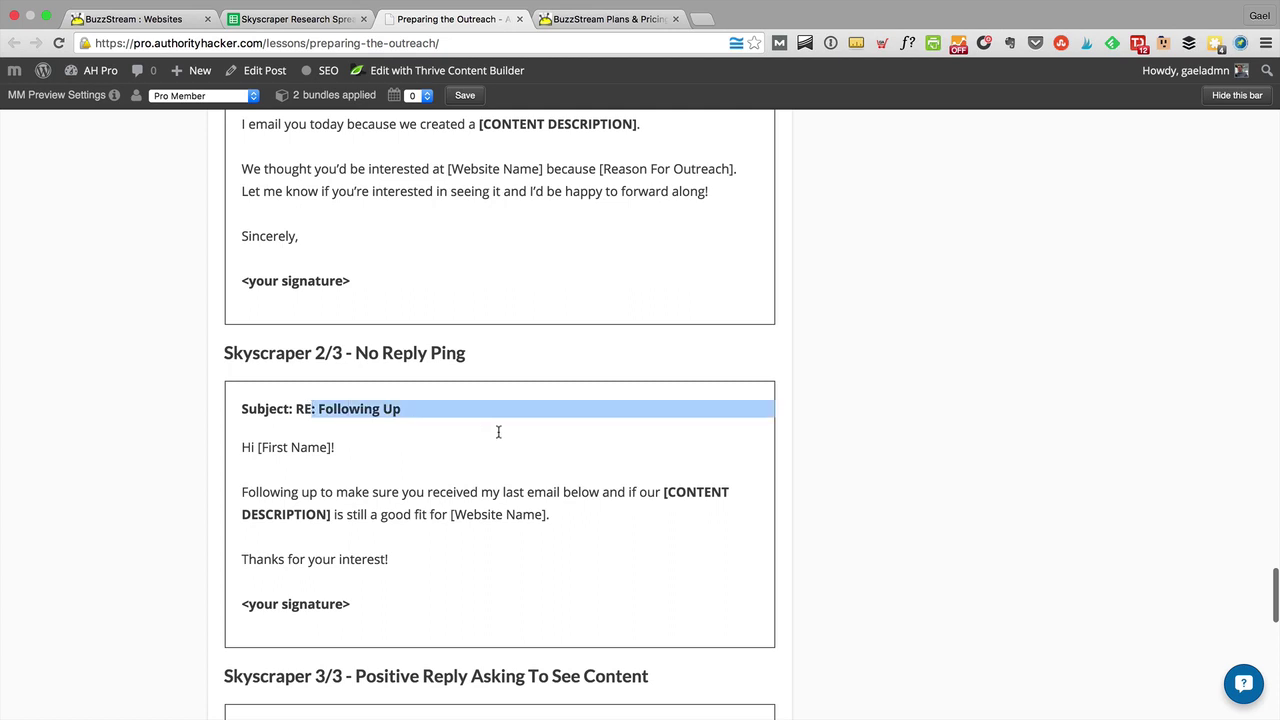
pyautogui.moveTo(241, 453); pyautogui.dragTo(327, 606)
pyautogui.click(327, 606)
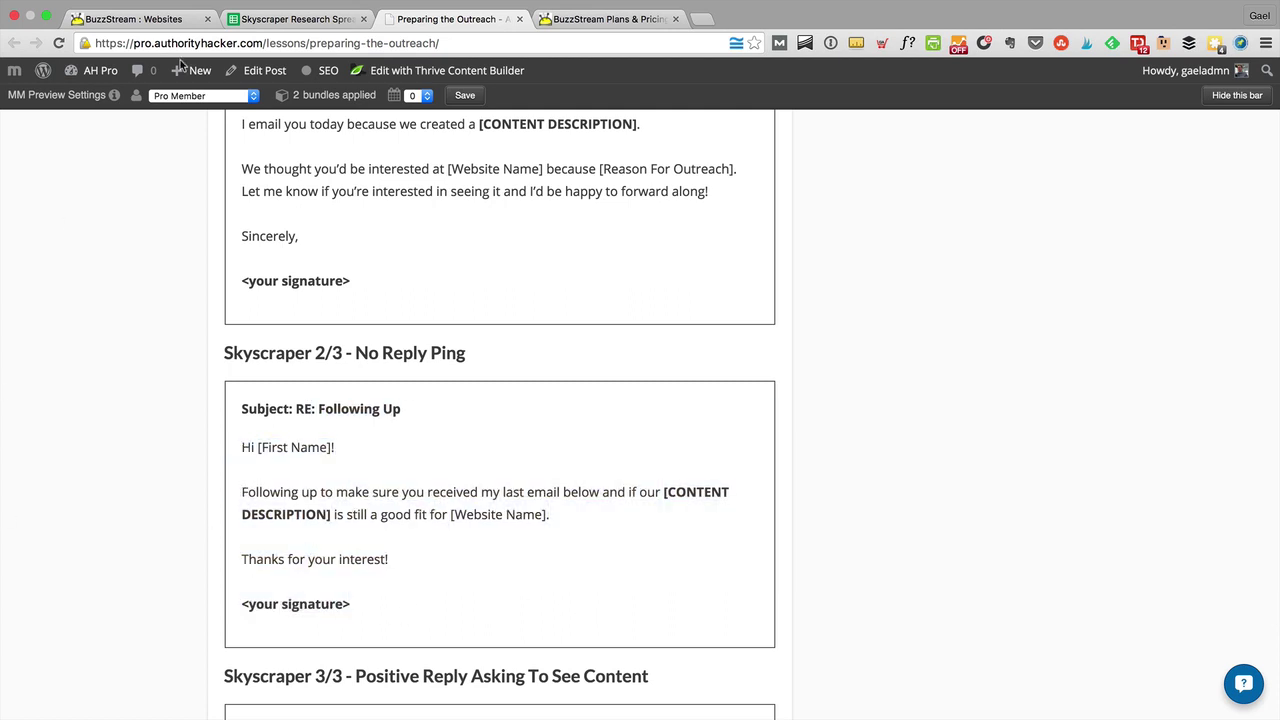
pyautogui.click(140, 20)
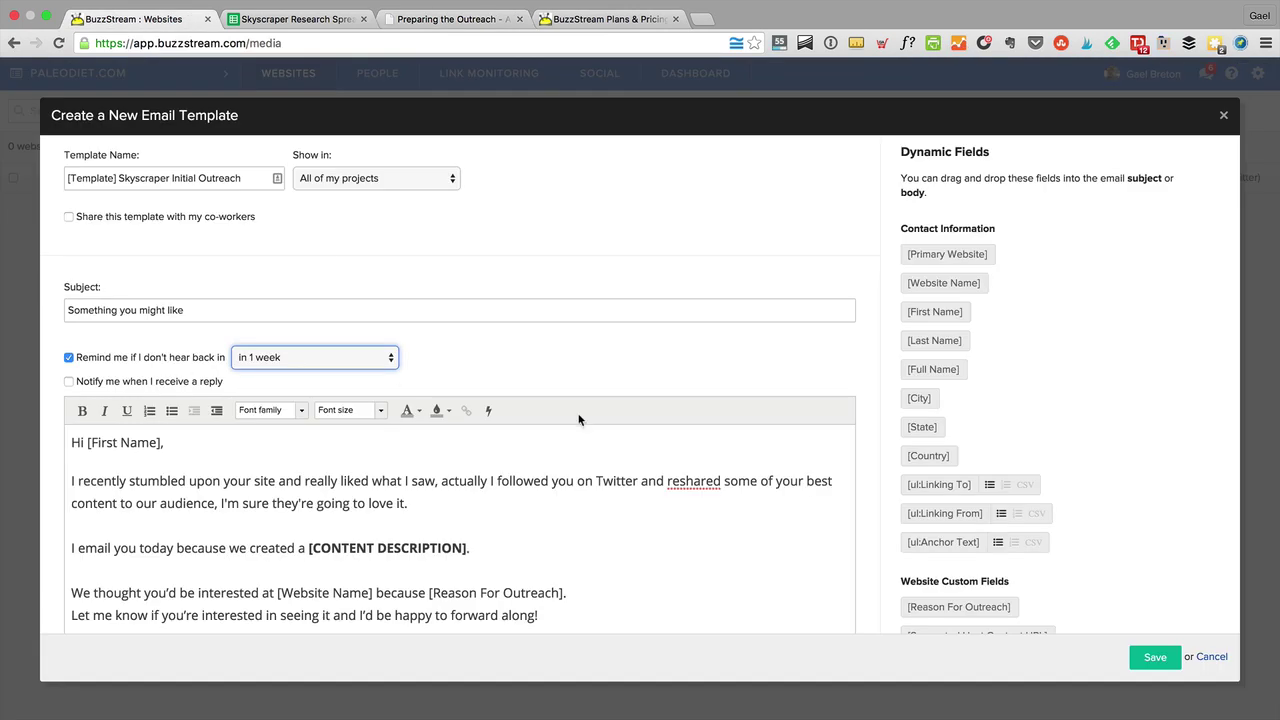
# Enable notification on receiving a reply, check the rest of the template, and close it without saving.
pyautogui.click(68, 382)
pyautogui.scroll(-1, 447, 562)
pyautogui.scroll(-2, 447, 562)
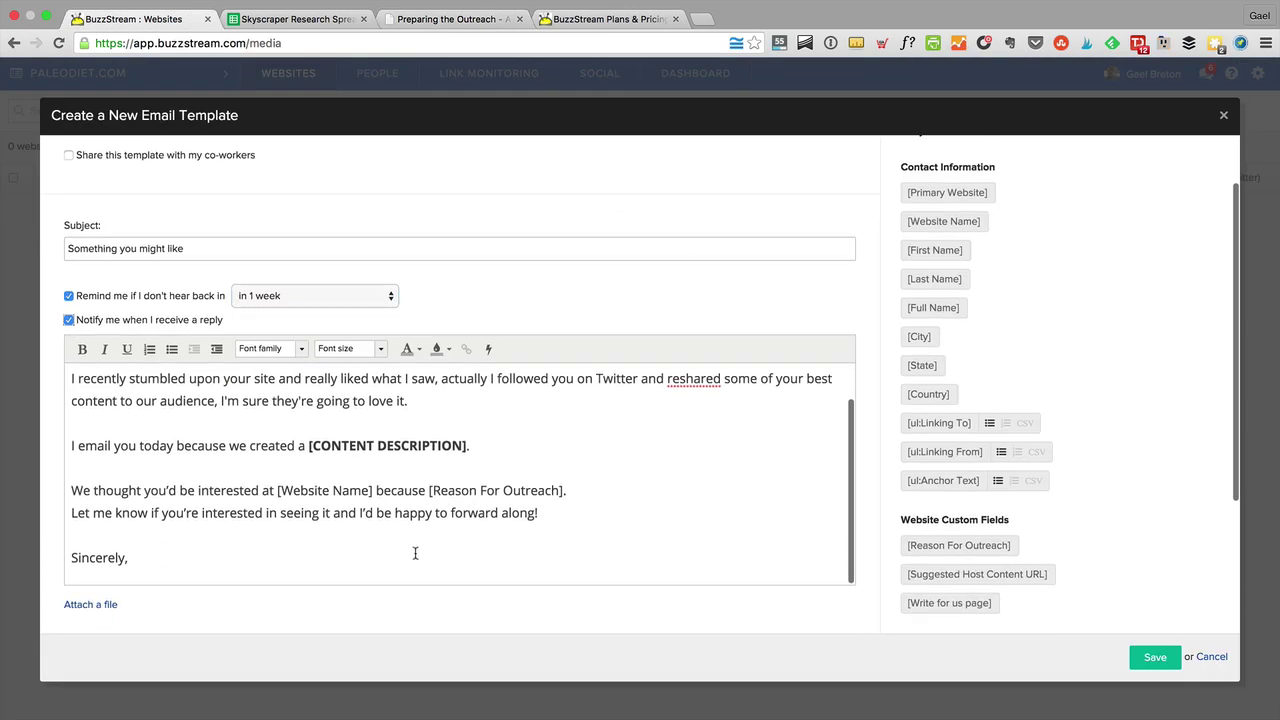
pyautogui.scroll(2, 1218, 486)
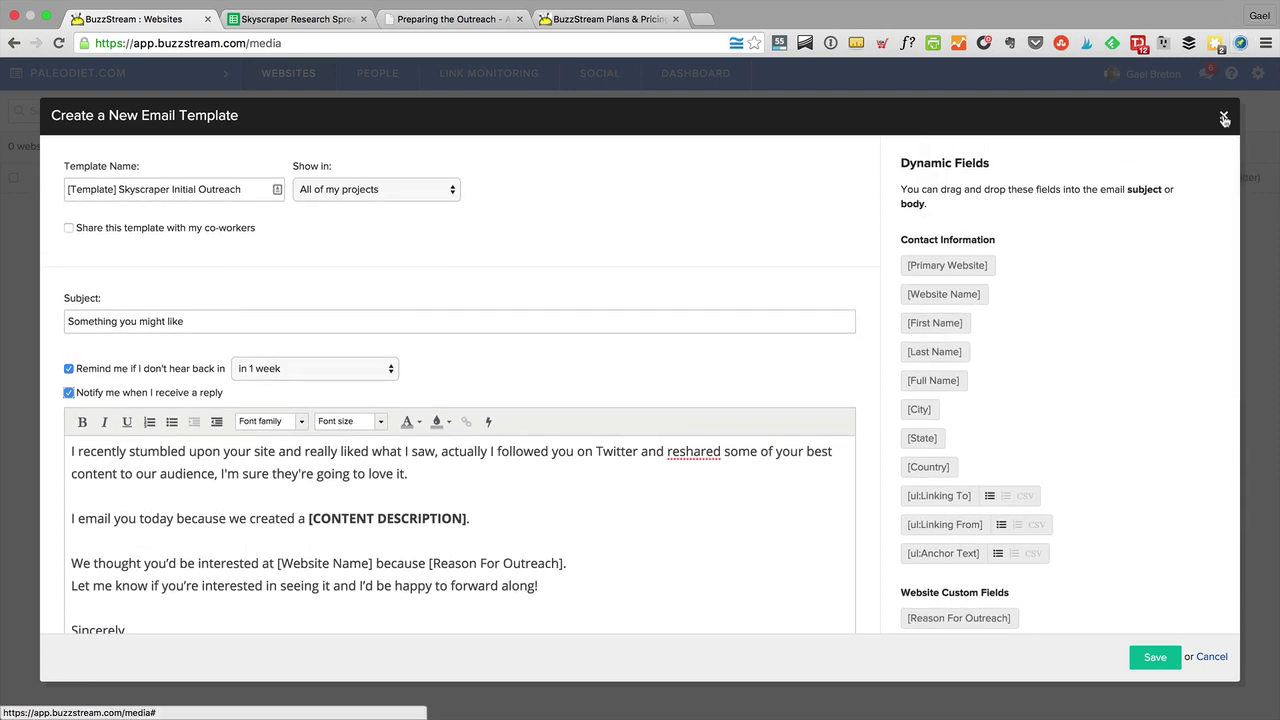
pyautogui.click(1224, 118)
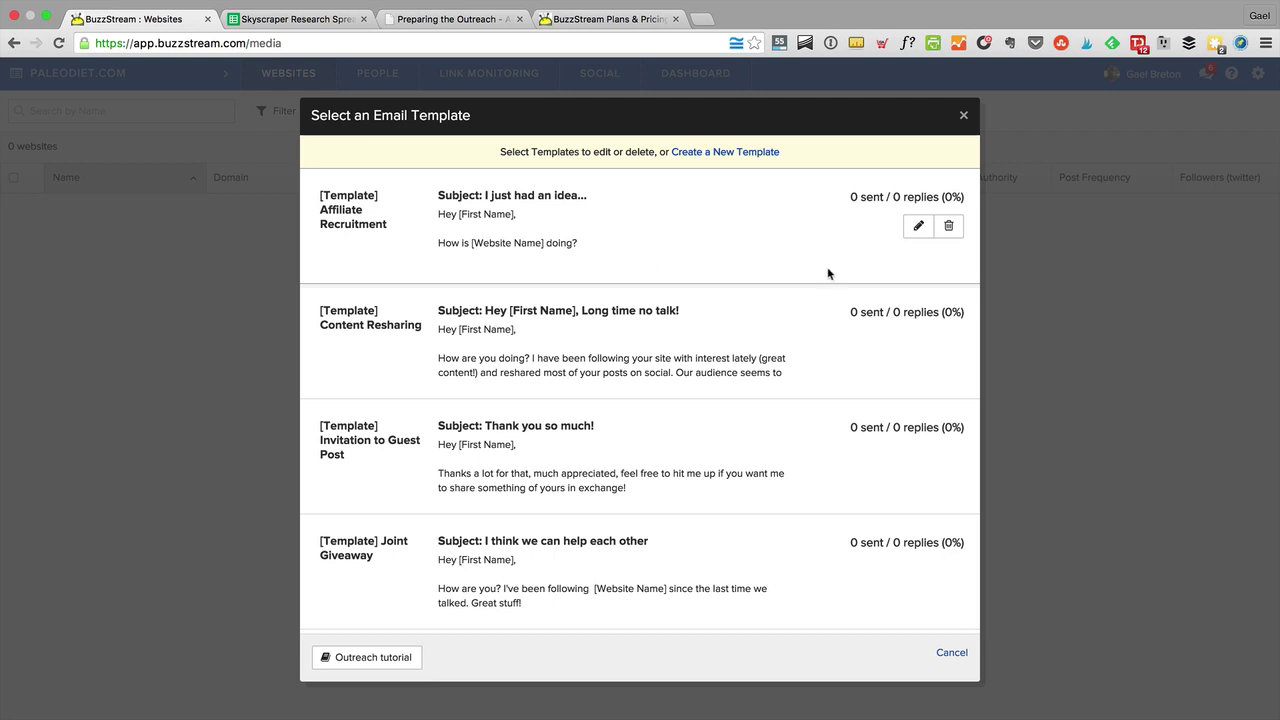
# Look through the full list of saved email templates, including the Skyscraper ones, and close the list.
pyautogui.scroll(-1, 826, 270)
pyautogui.scroll(1, 894, 298)
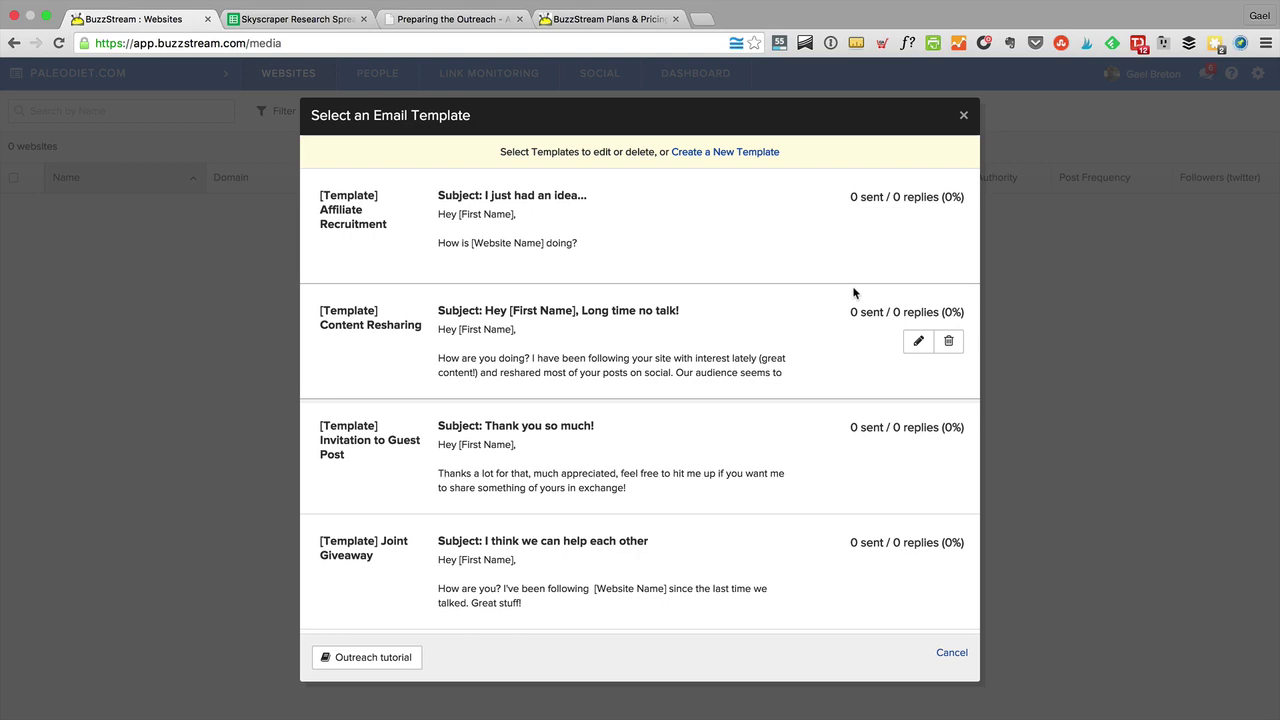
pyautogui.scroll(-8, 854, 292)
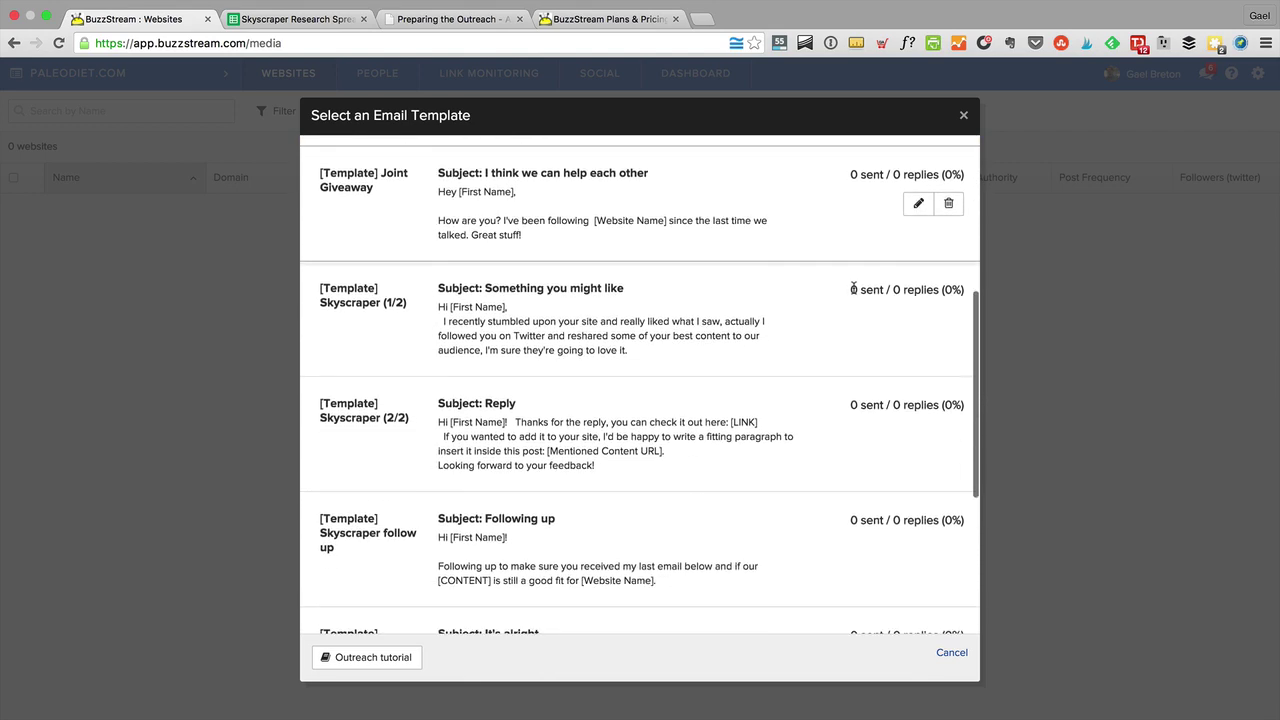
pyautogui.scroll(-6, 854, 289)
pyautogui.scroll(15, 669, 371)
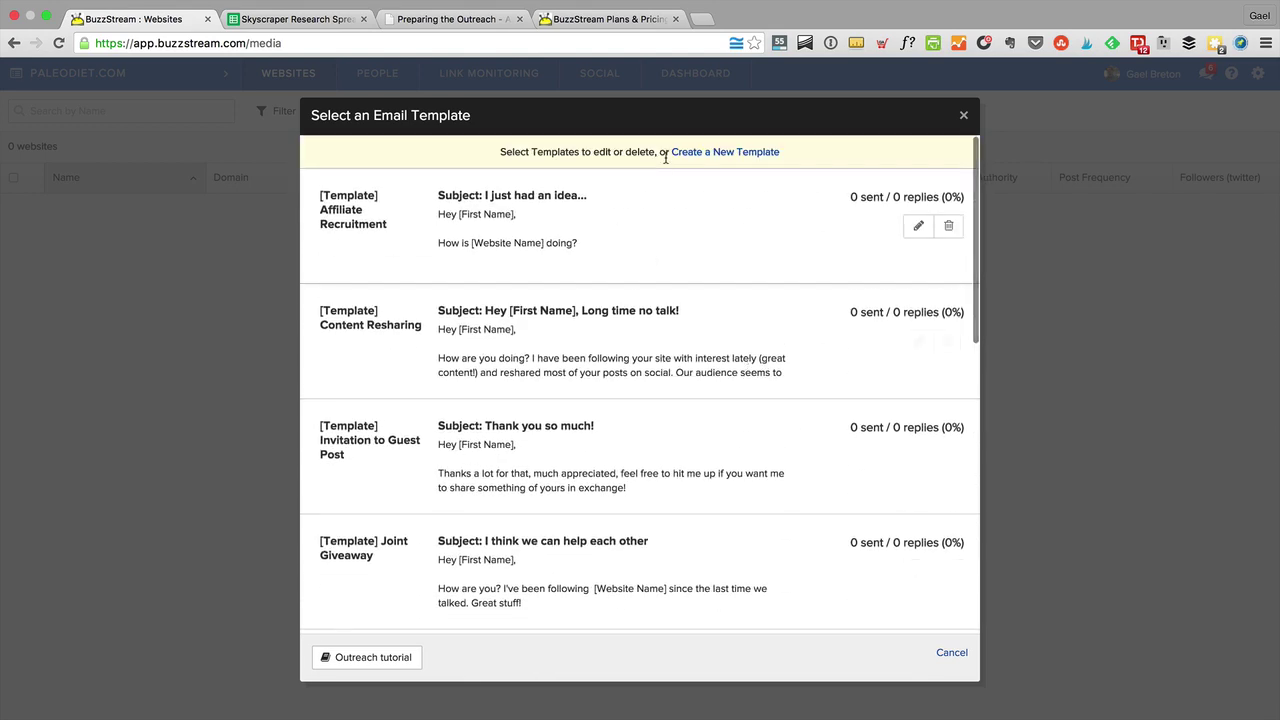
pyautogui.scroll(-15, 674, 480)
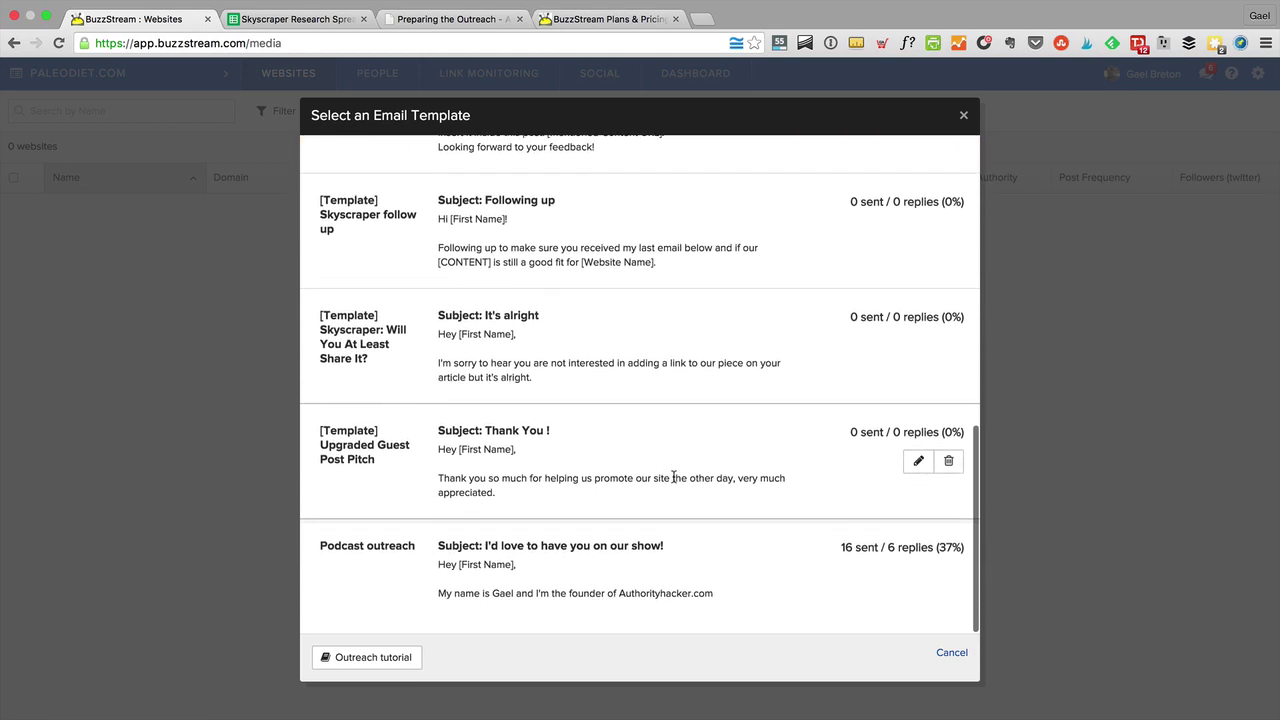
pyautogui.scroll(15, 674, 478)
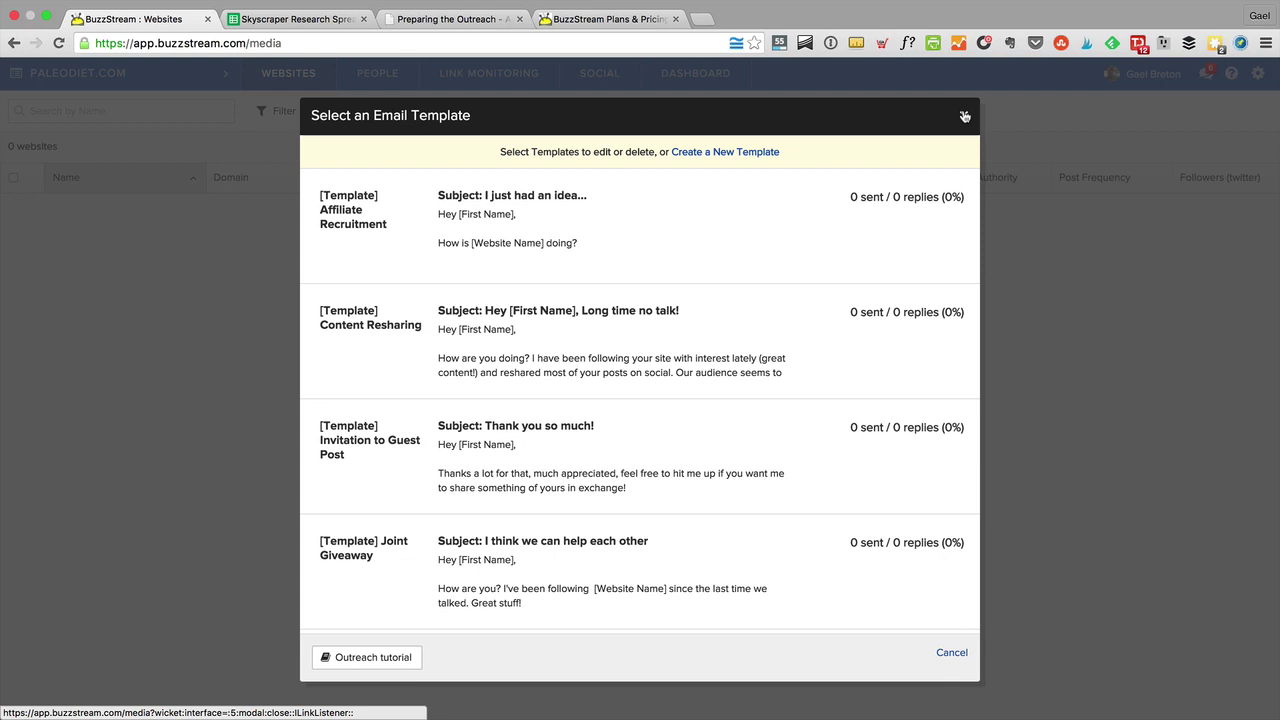
pyautogui.click(964, 116)
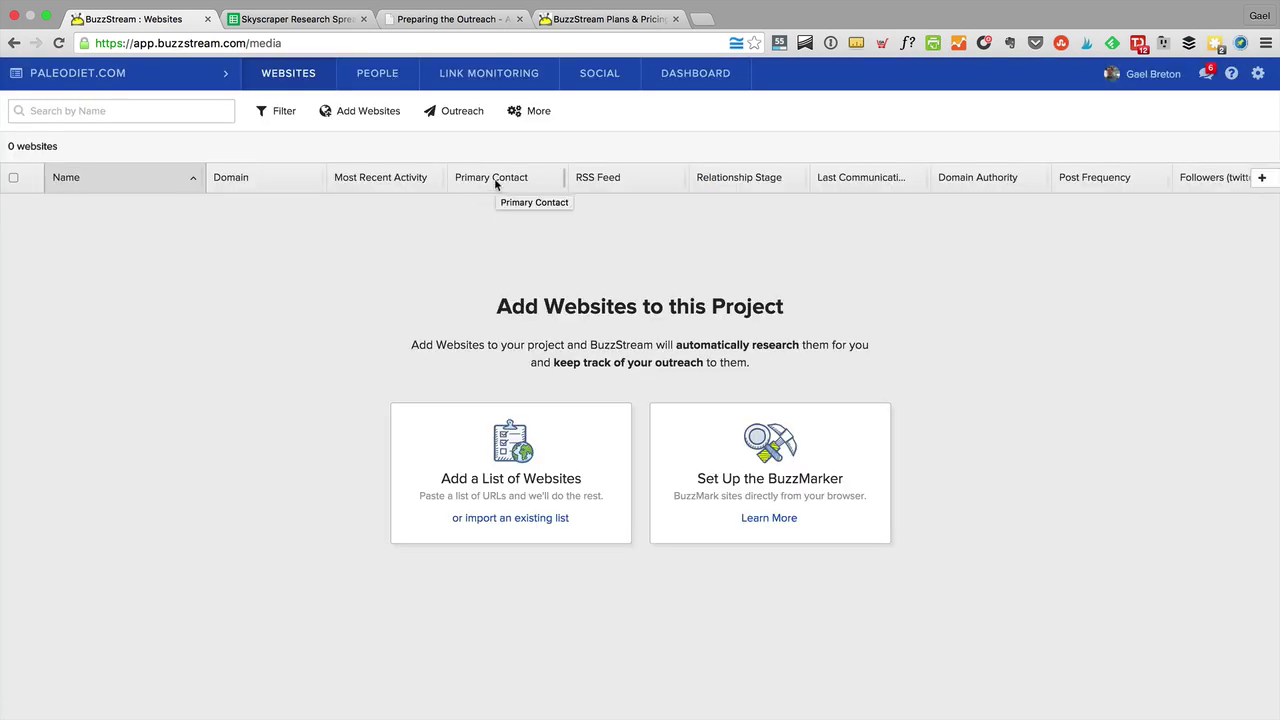
pyautogui.click(754, 9)
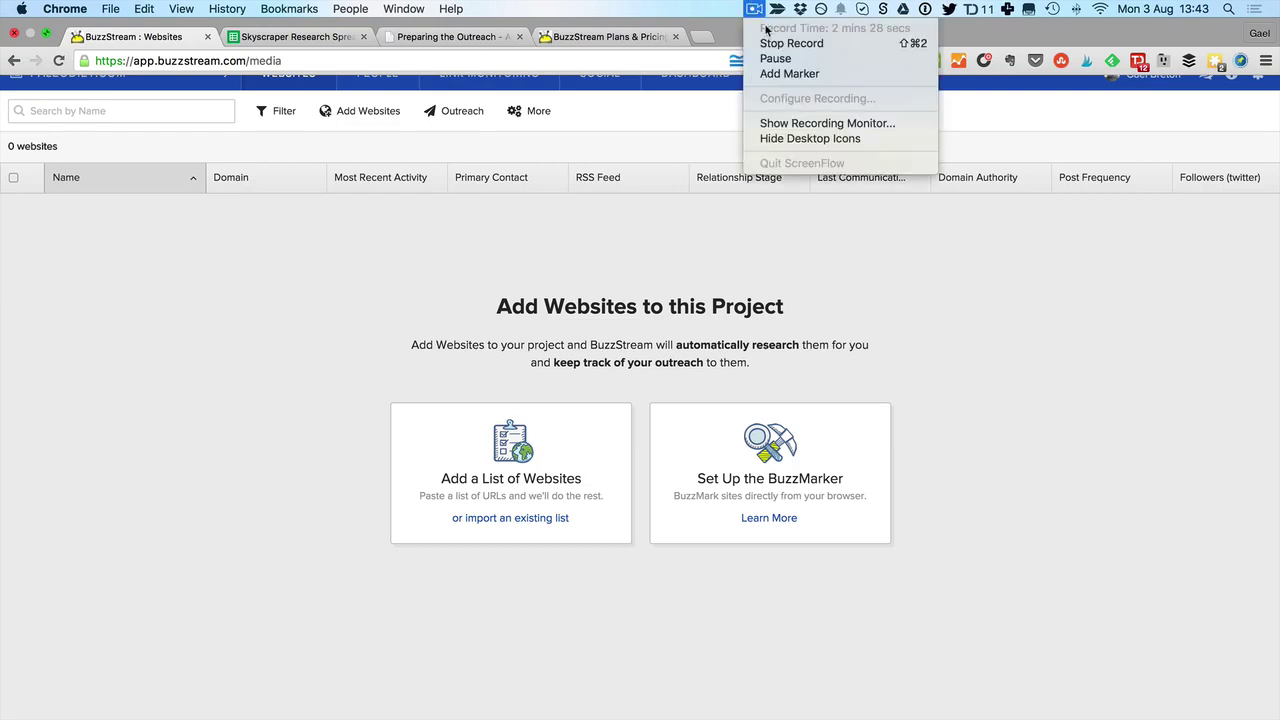